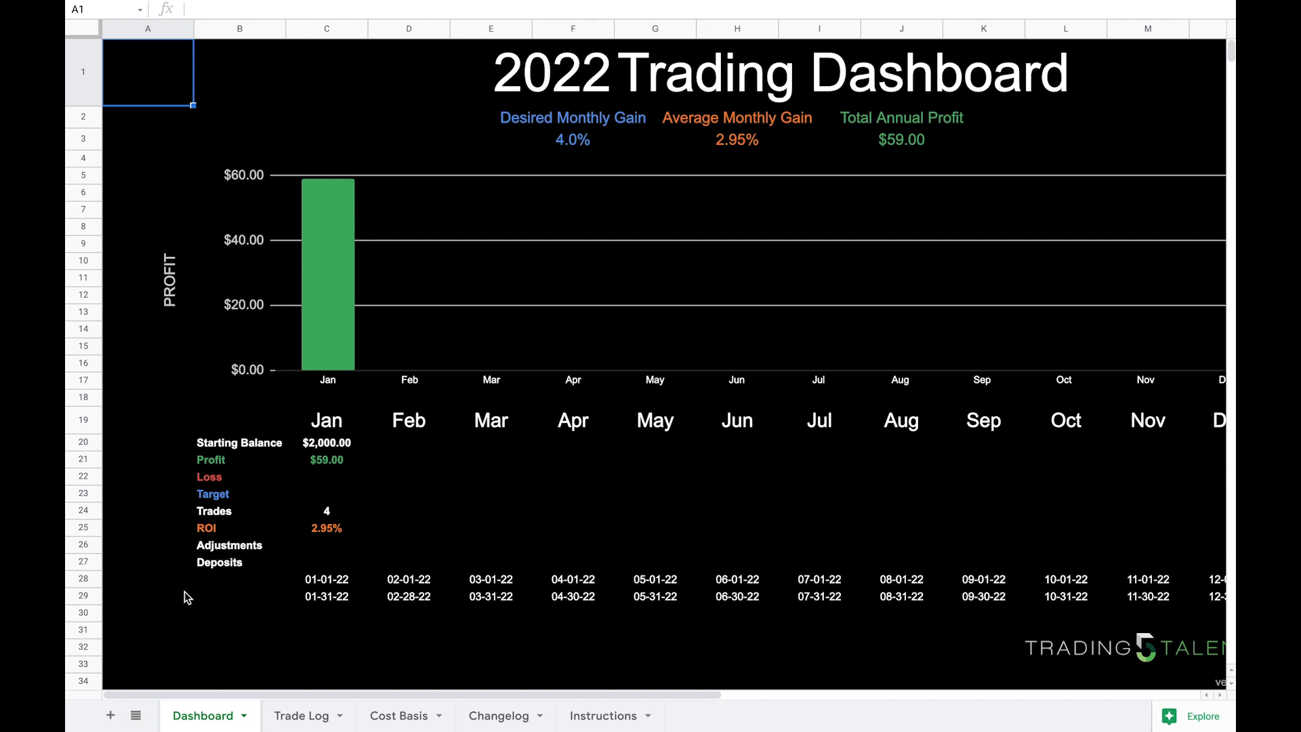
Step: Look through the Changelog and Instructions sheets of the workbook
click(500, 716)
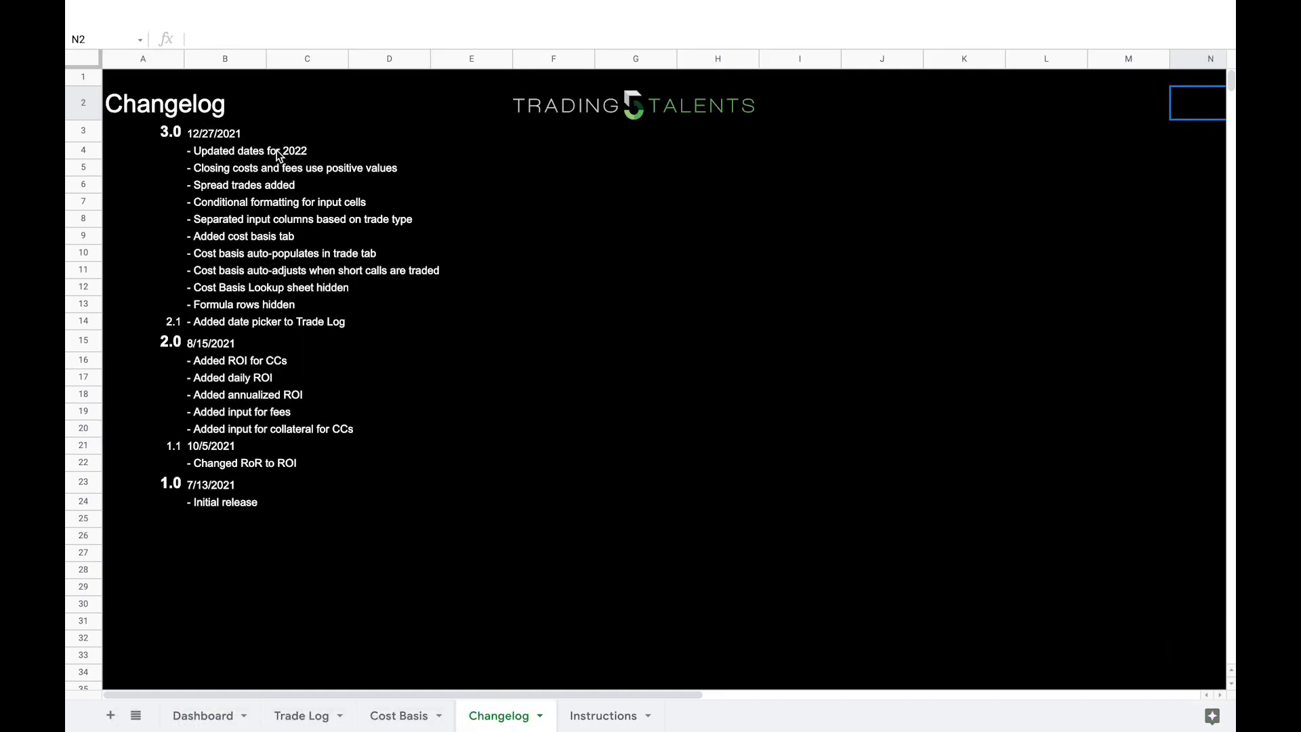
click(602, 716)
scroll(431, 446, up, 10)
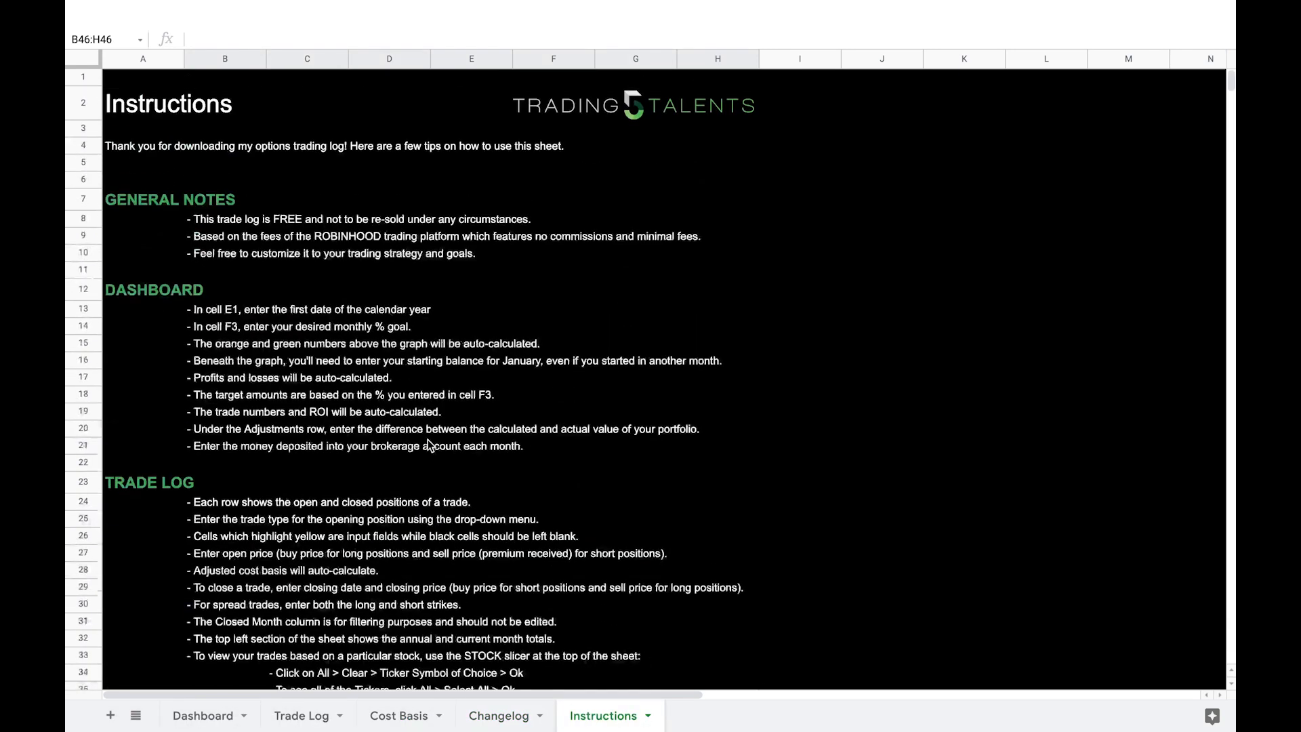
Step: Examine the Dashboard sheet, including the monthly table, the social and app links below it, and the profit chart
click(202, 716)
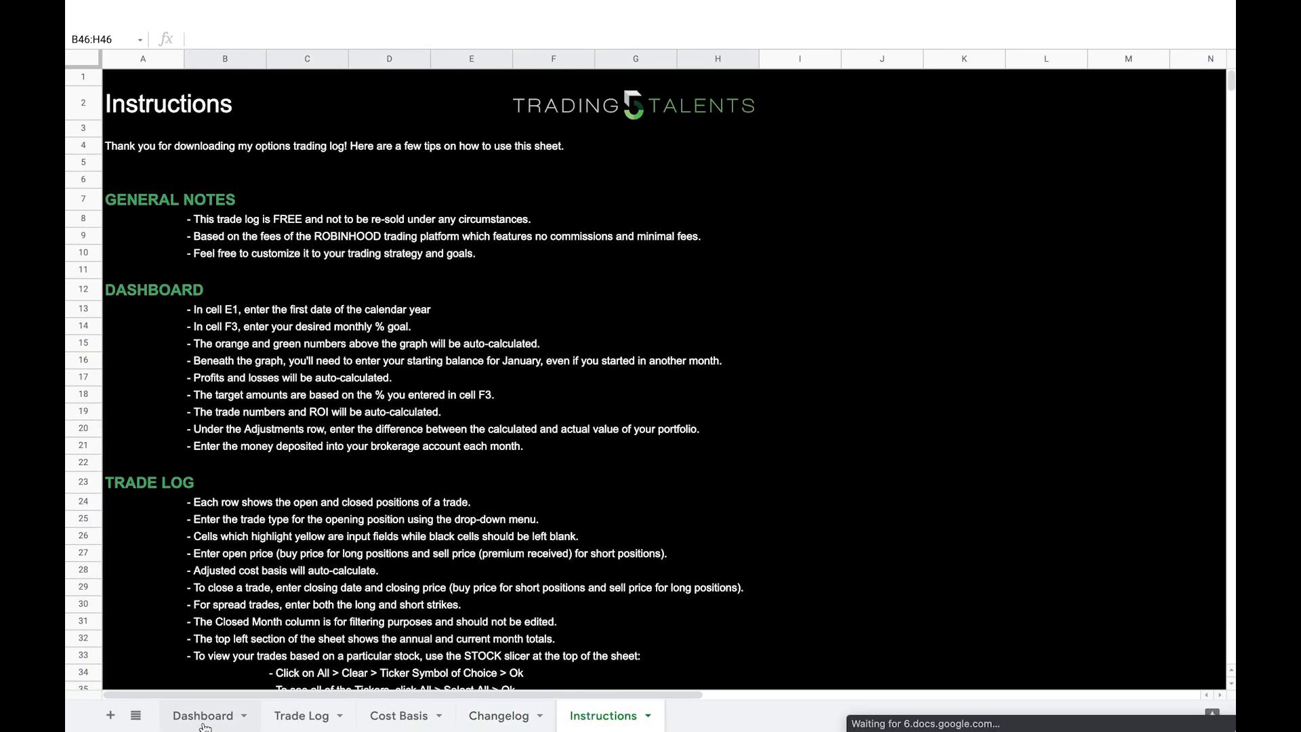
scroll(448, 563, down, 5)
scroll(711, 528, right, 3)
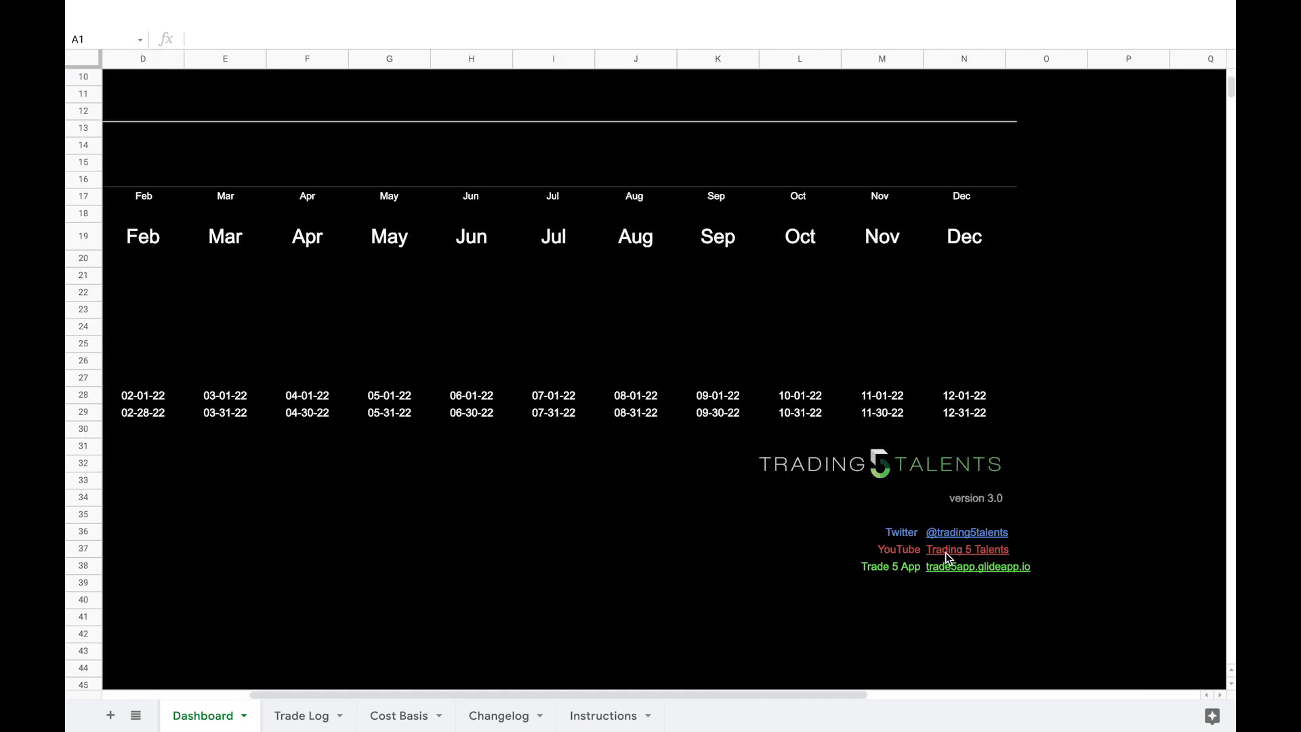
scroll(779, 573, down, 1)
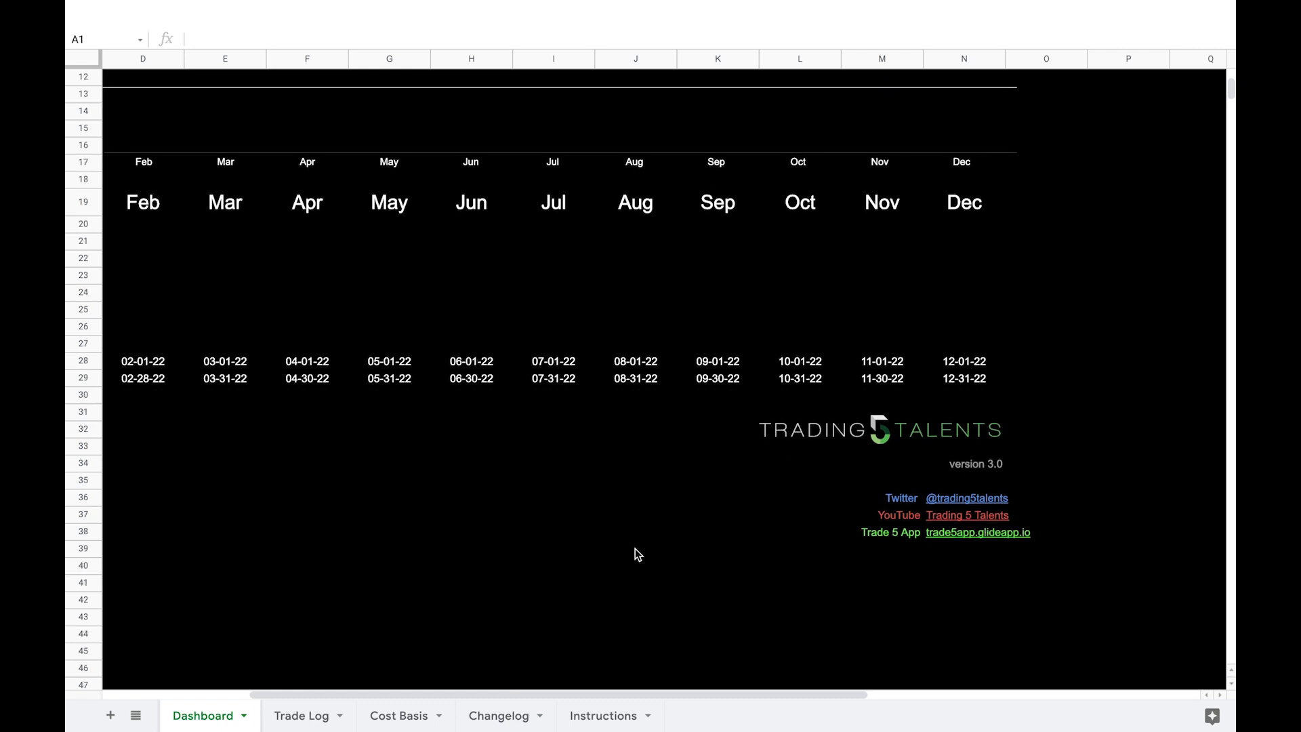
scroll(636, 548, left, 3)
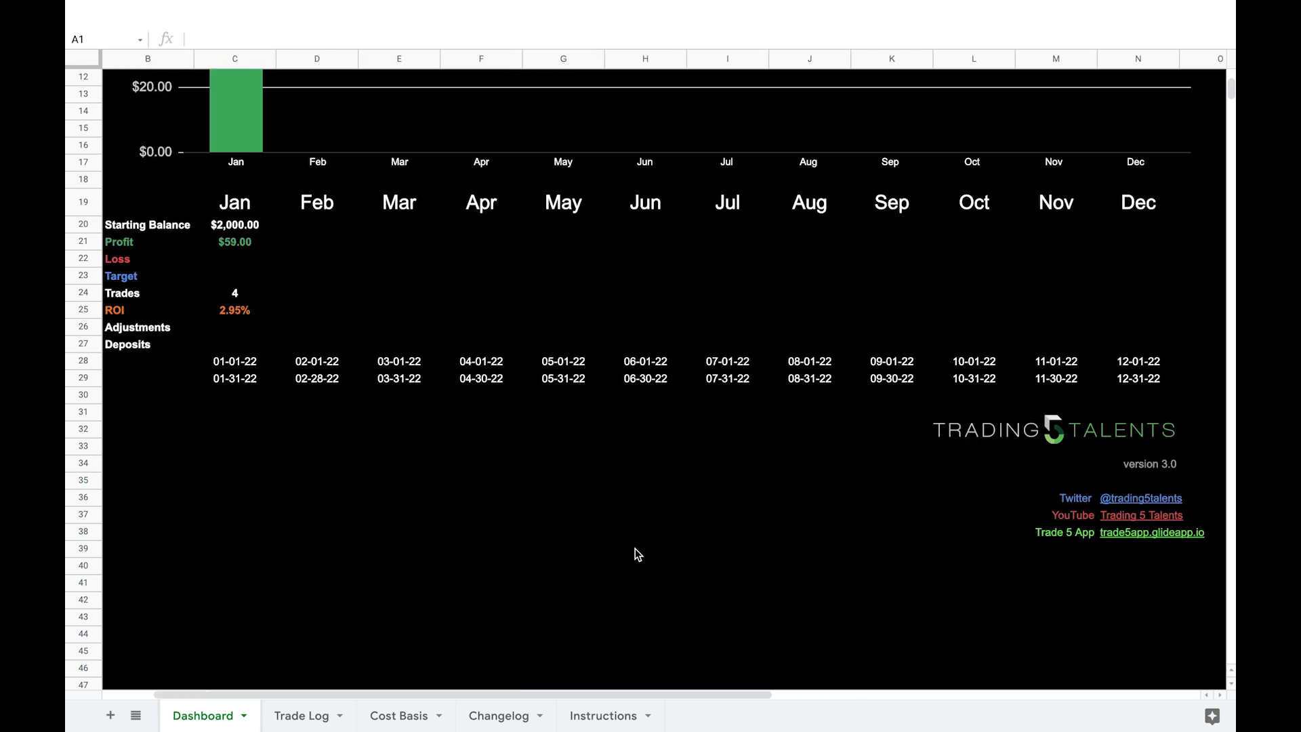
scroll(635, 548, left, 3)
scroll(635, 548, up, 5)
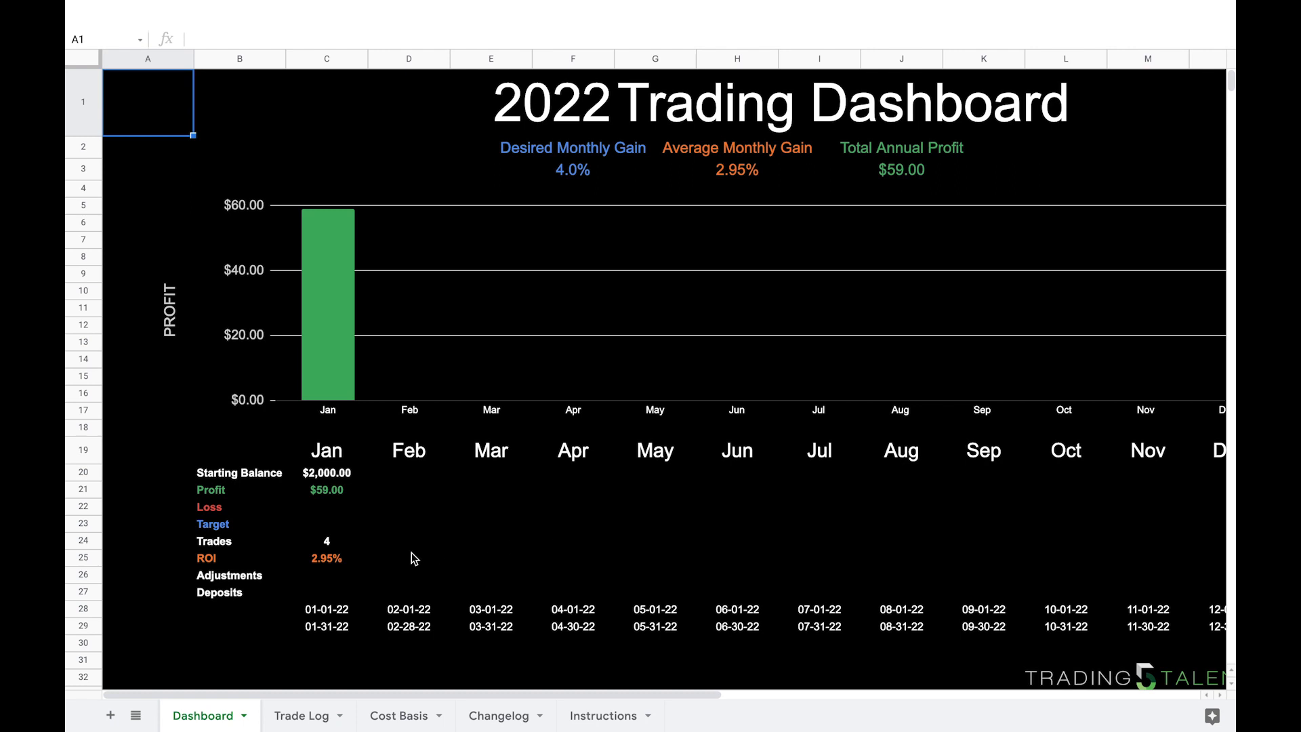
Step: Open the Trade Log sheet and look over its columns from Trade Type through Notes
click(300, 719)
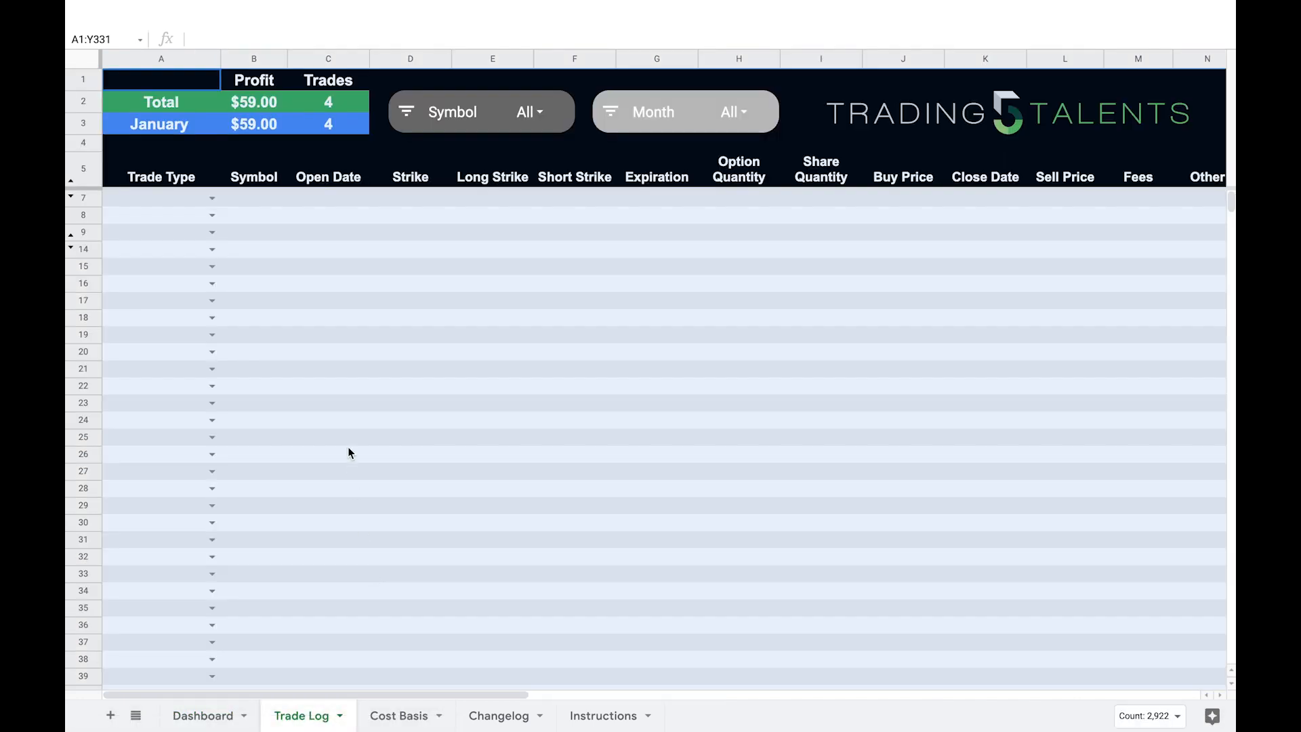
click(351, 405)
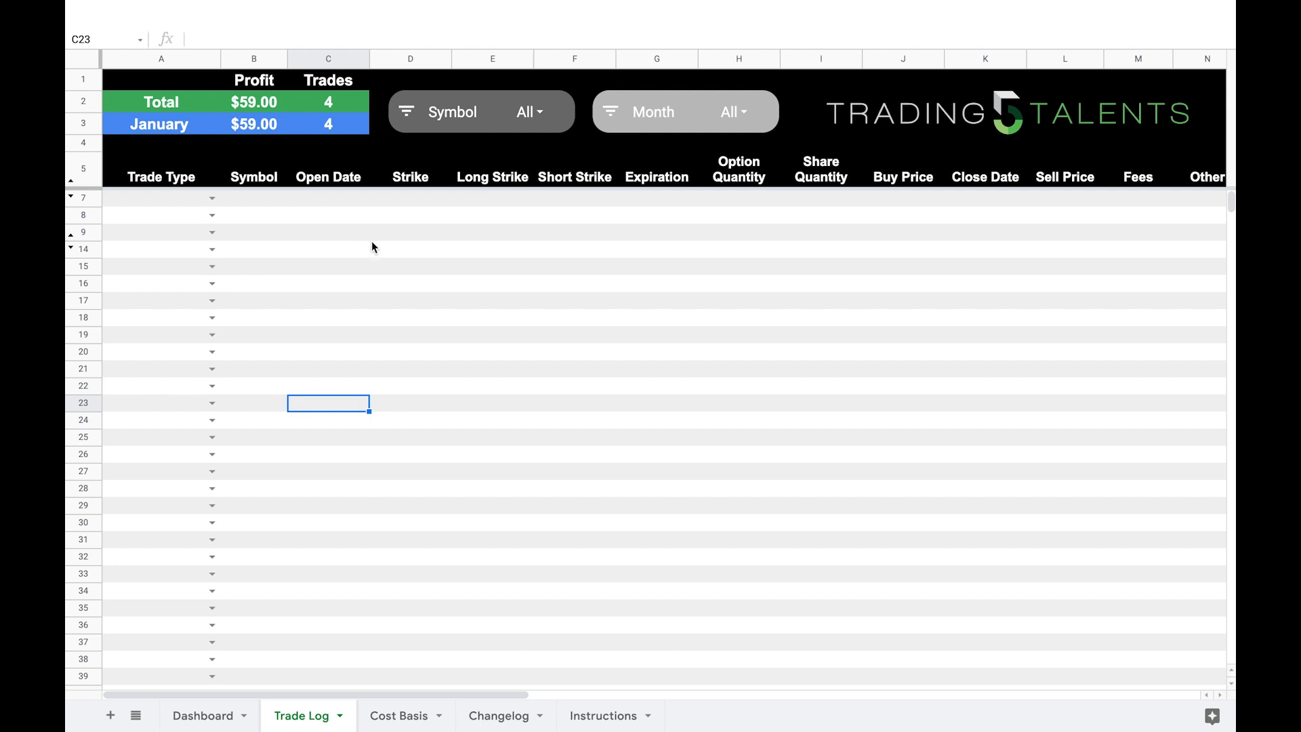
scroll(372, 245, right, 10)
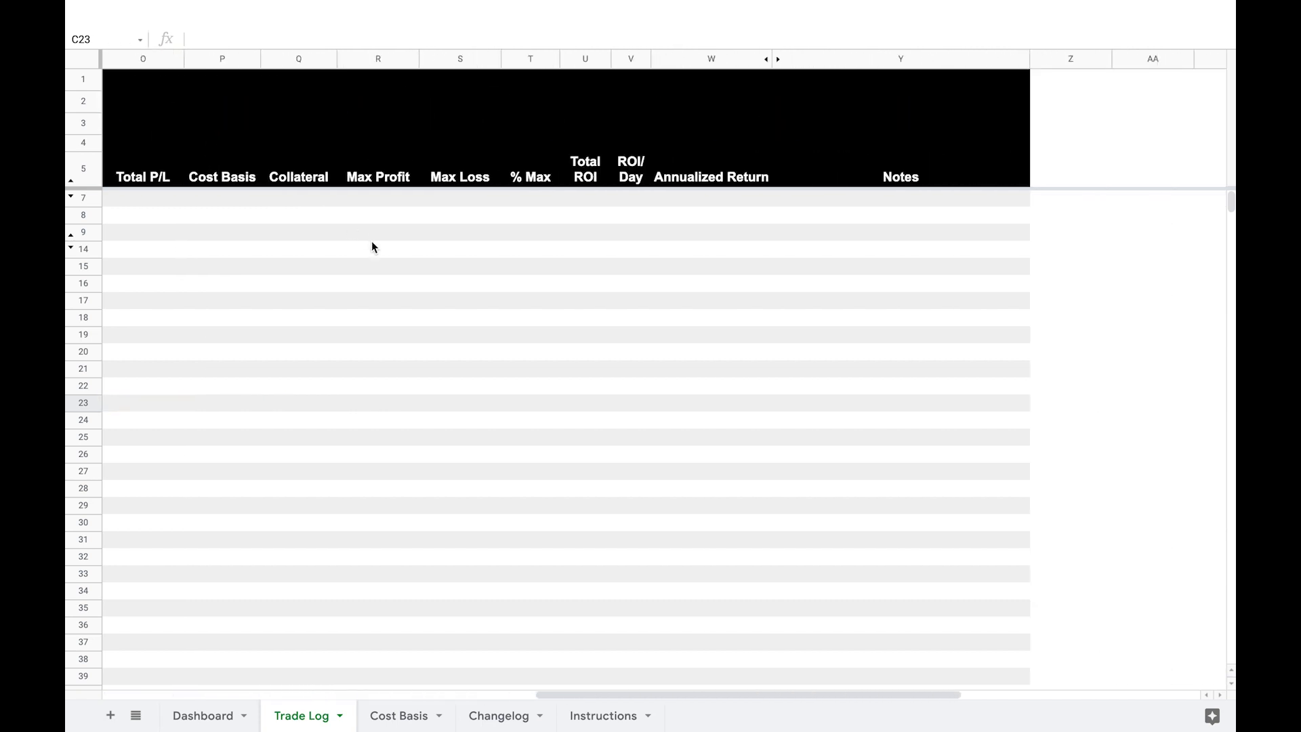
scroll(371, 247, left, 10)
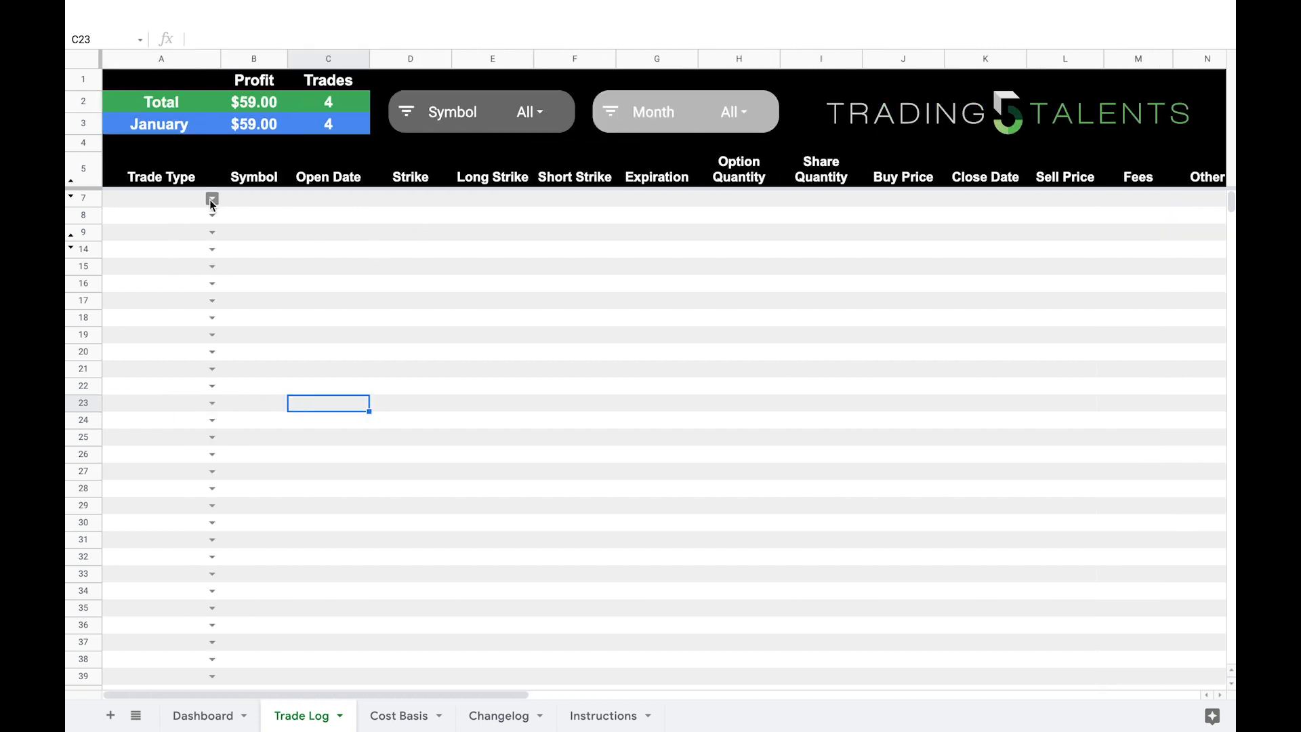
Step: Review the available trade types and set row 7's trade type to Stock
click(212, 199)
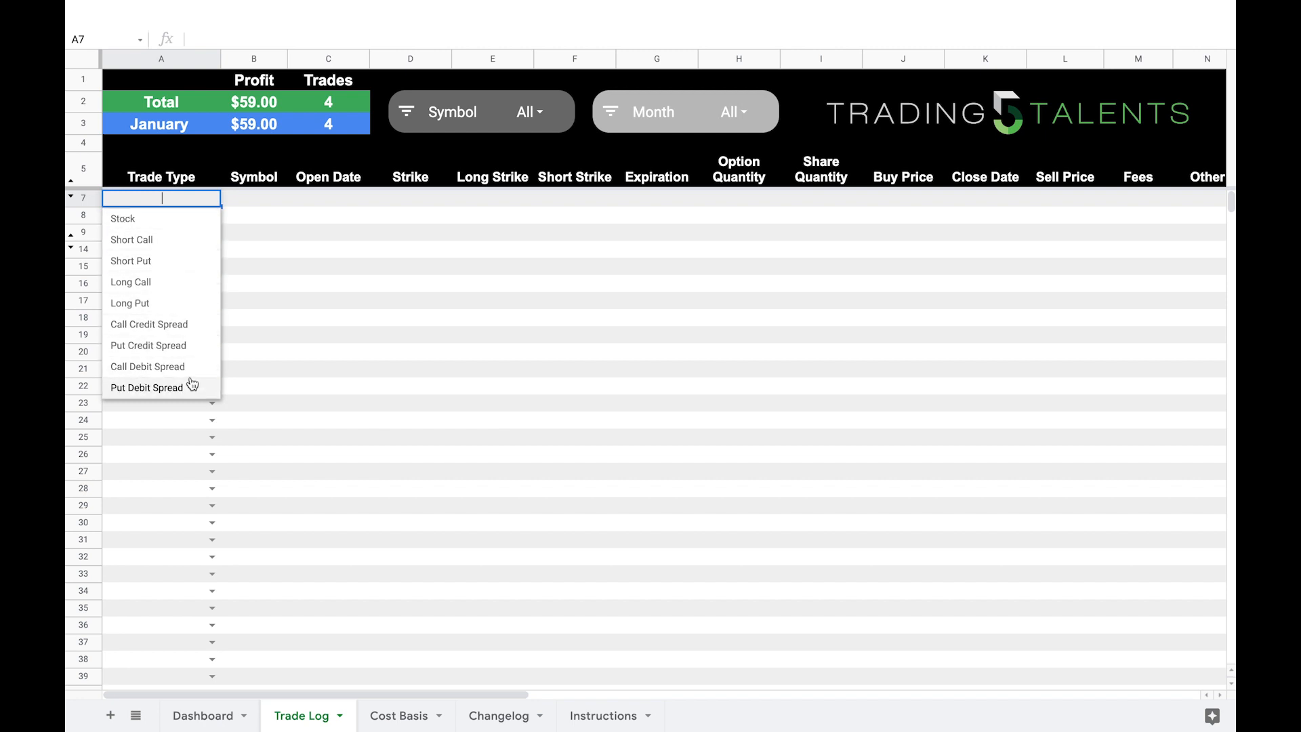
click(282, 310)
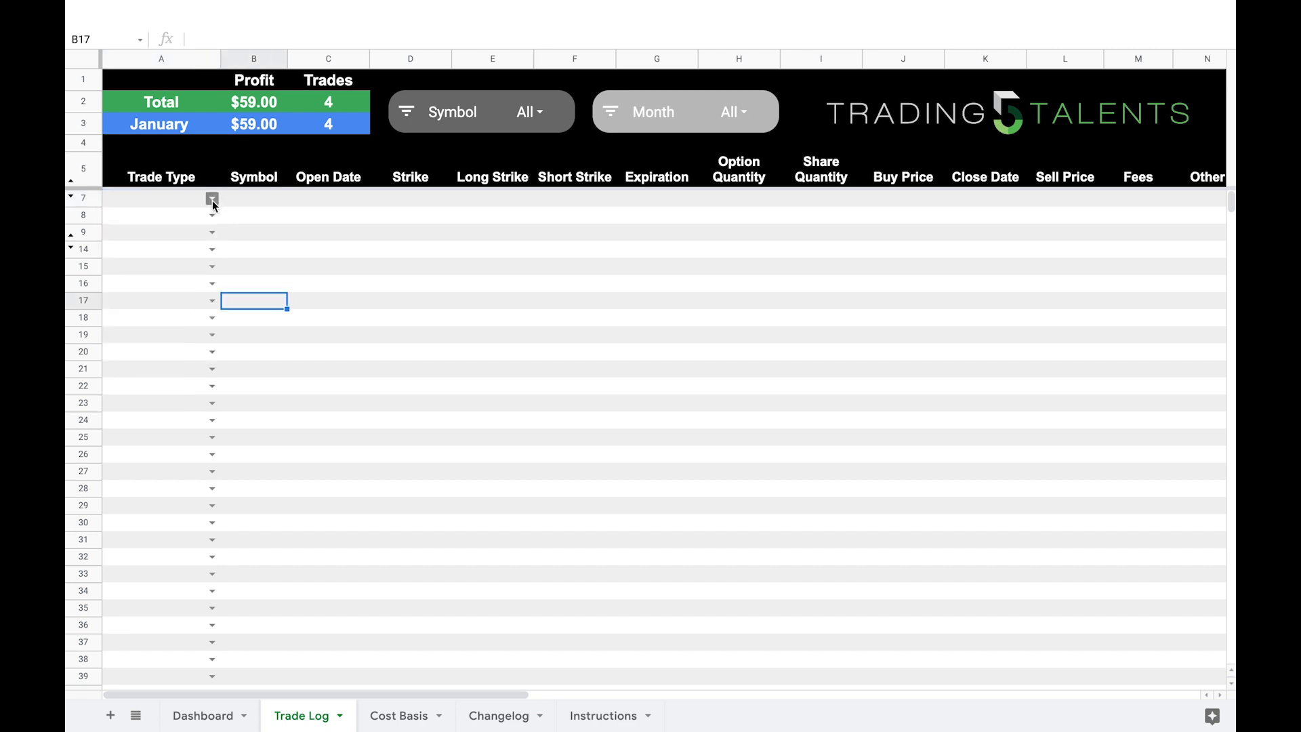
click(212, 200)
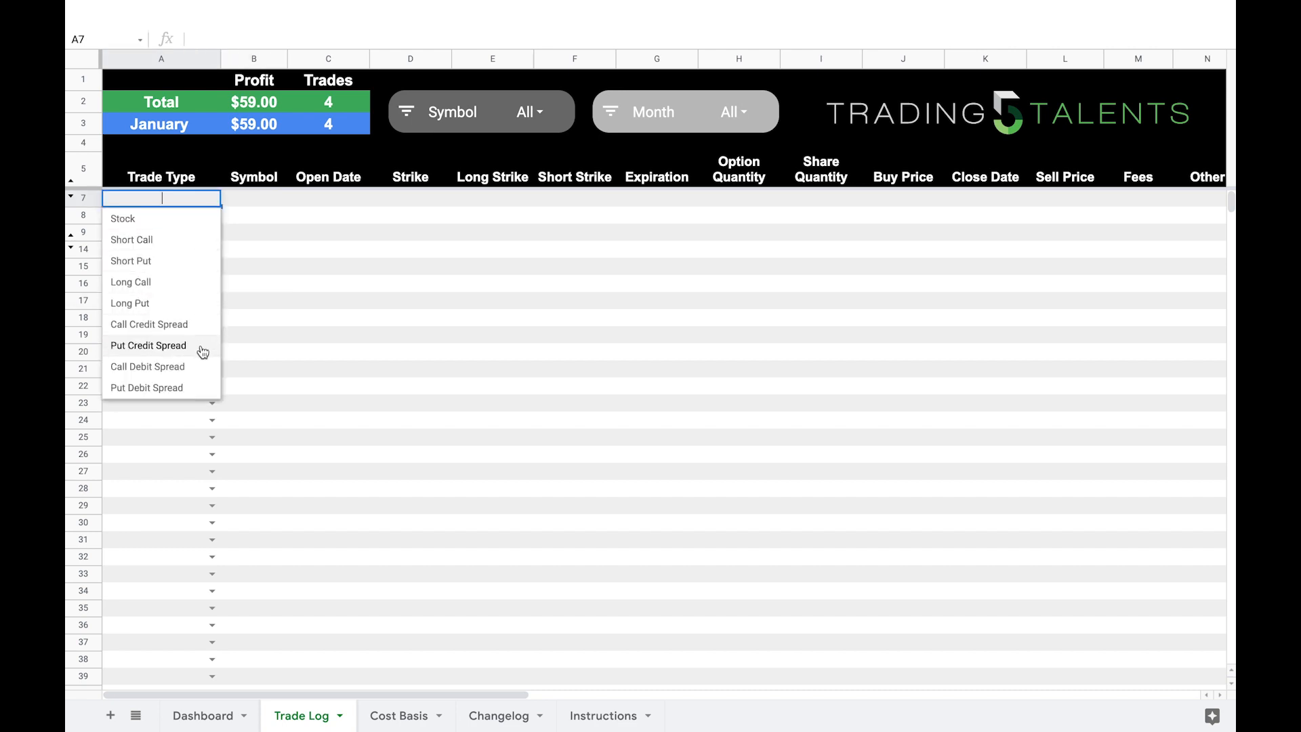
click(196, 226)
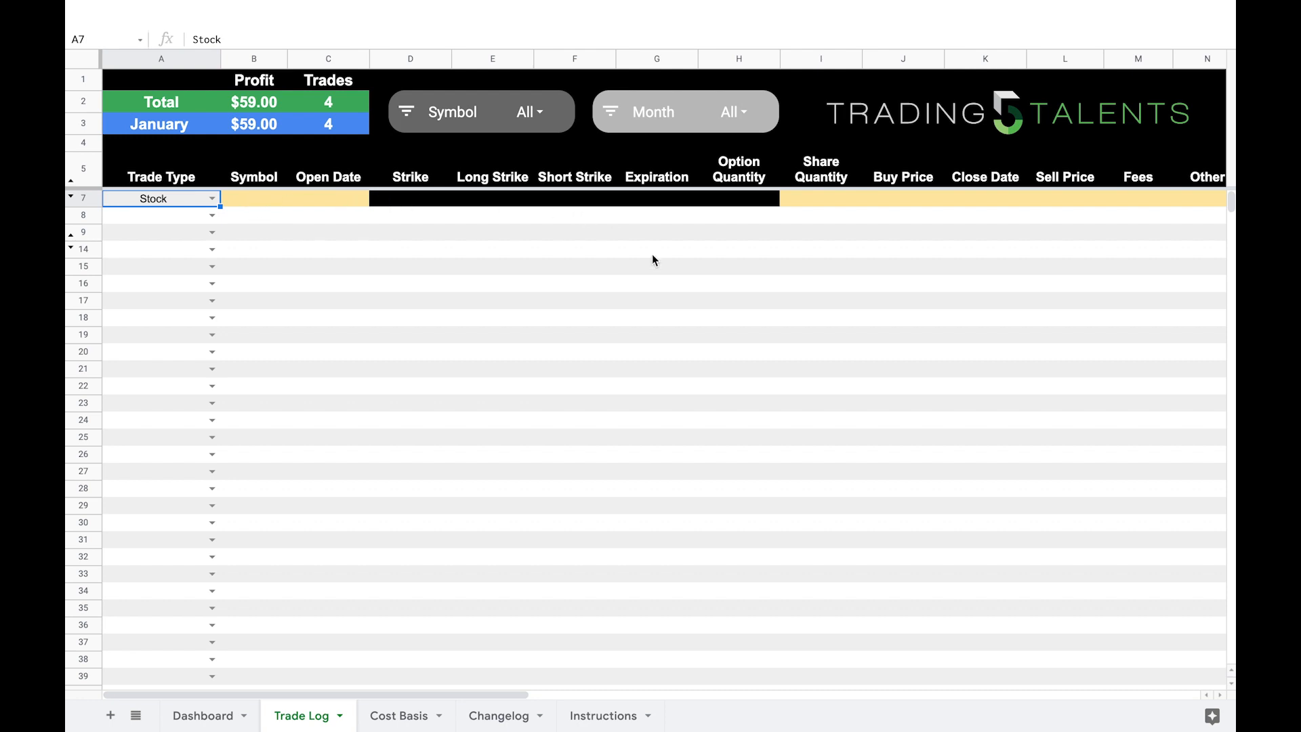
Step: Check the input columns for the stock trade in row 7 and enter ABC as its symbol
scroll(652, 256, right, 10)
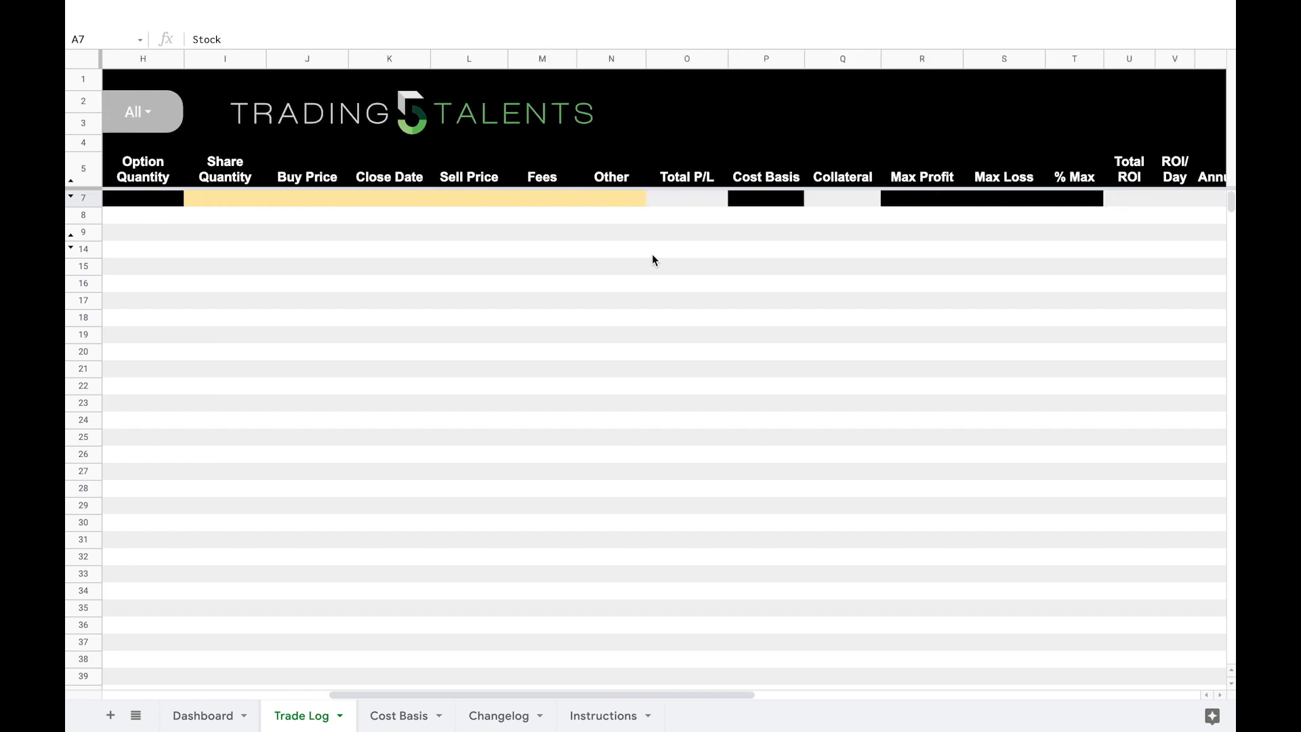
scroll(652, 260, right, 1)
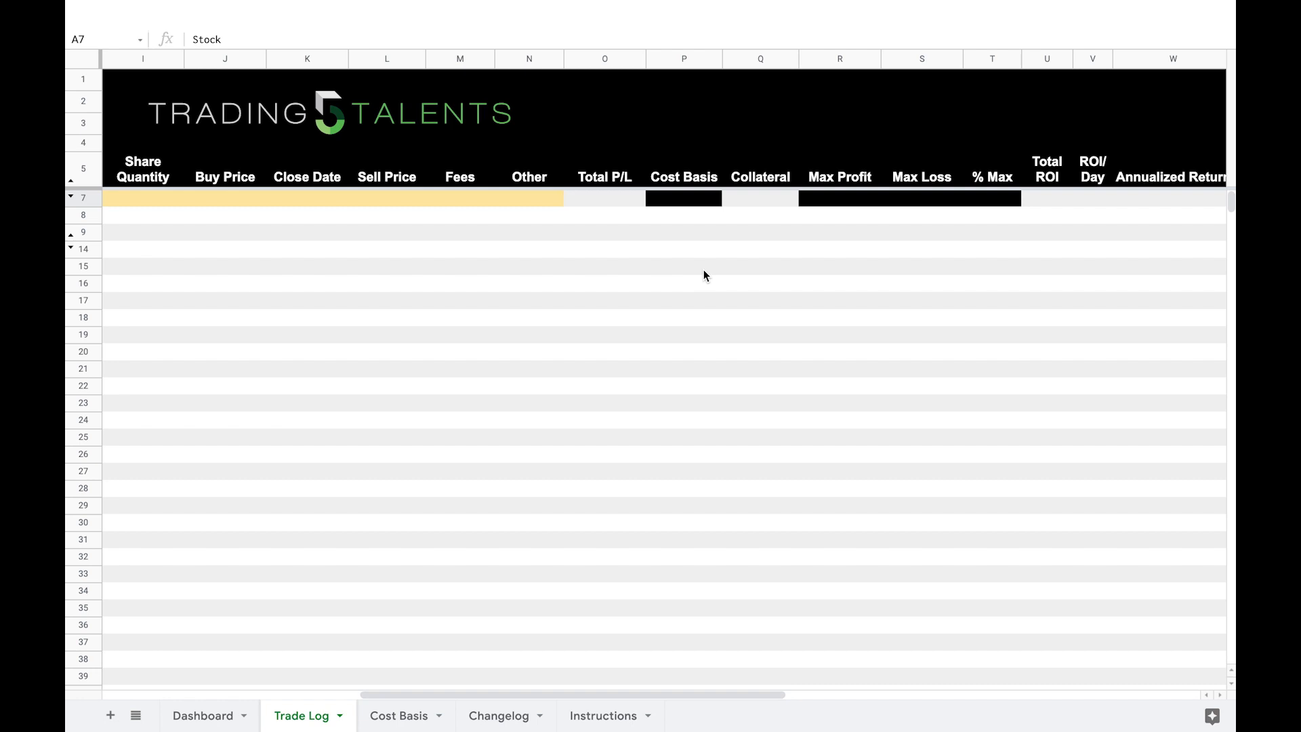
scroll(704, 275, left, 10)
click(258, 199)
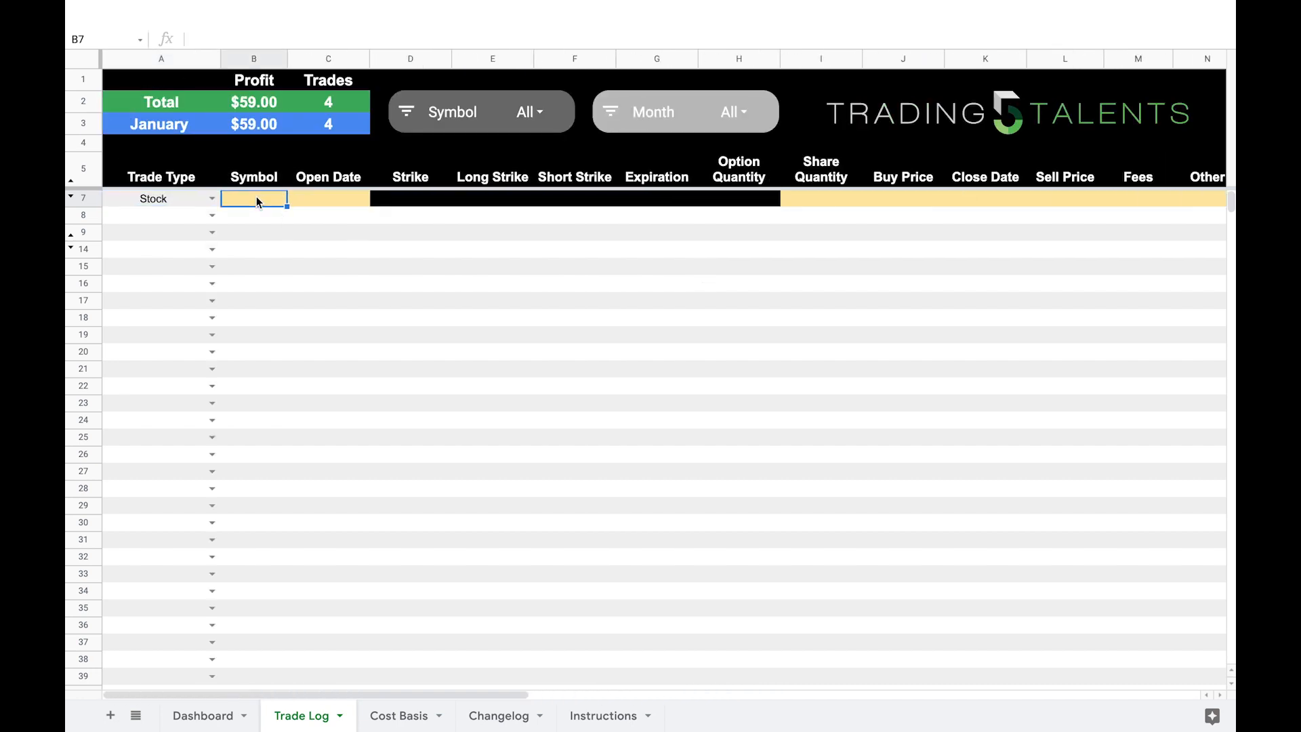
text(ABC)
key(Return)
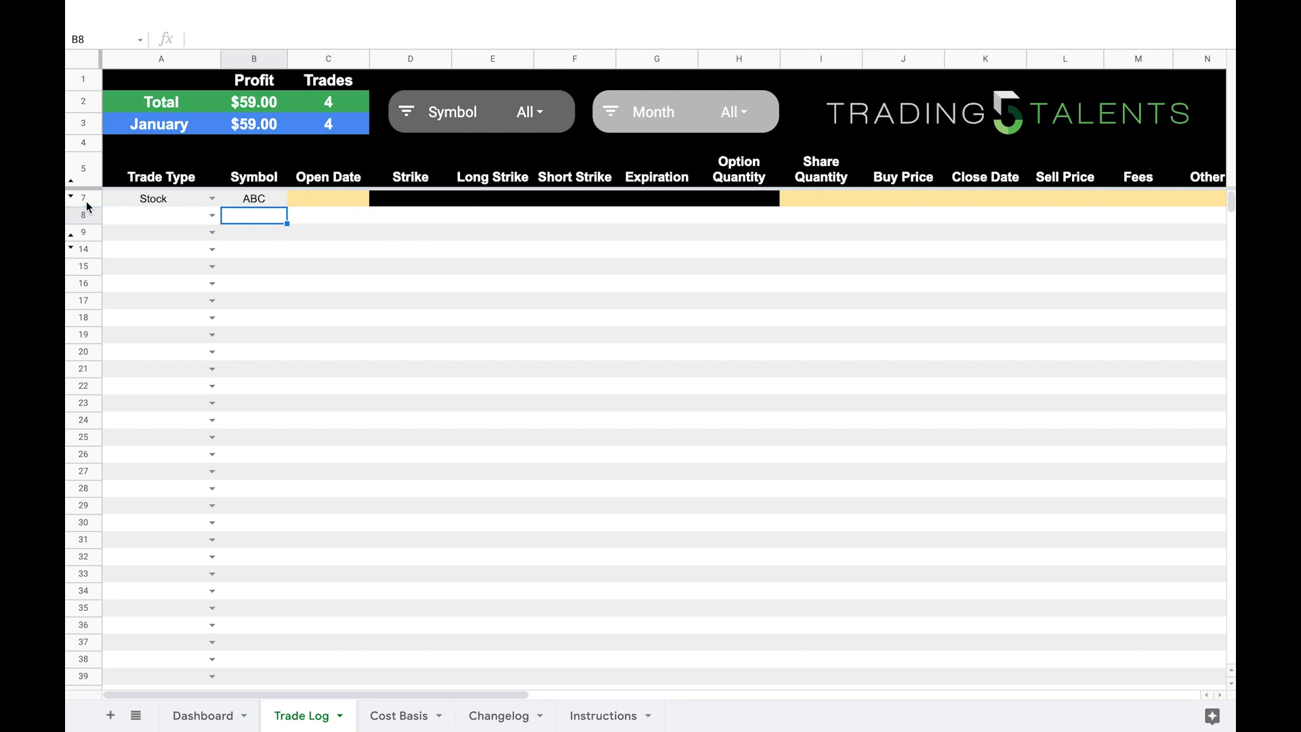
Step: Unhide row 6 between the Trade Log header and the first trade row
drag(87, 201, 86, 177)
right_click(88, 177)
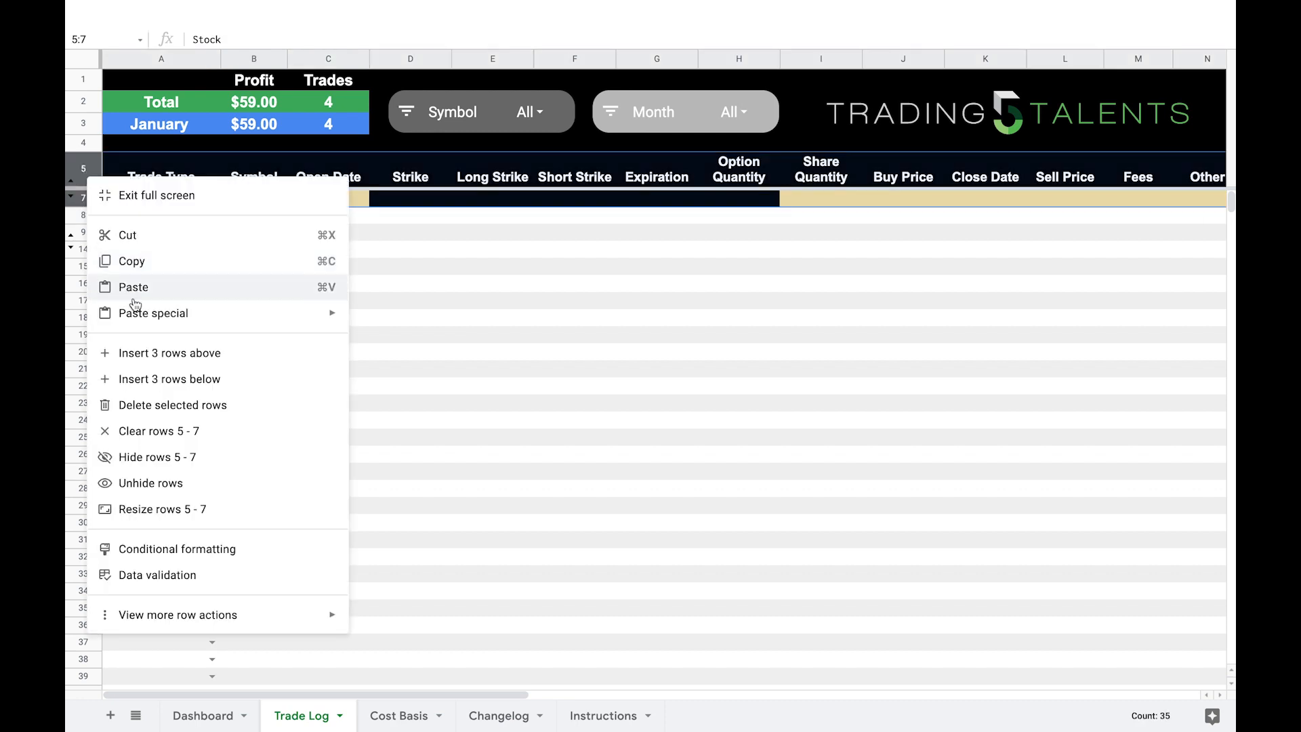
click(160, 482)
click(144, 200)
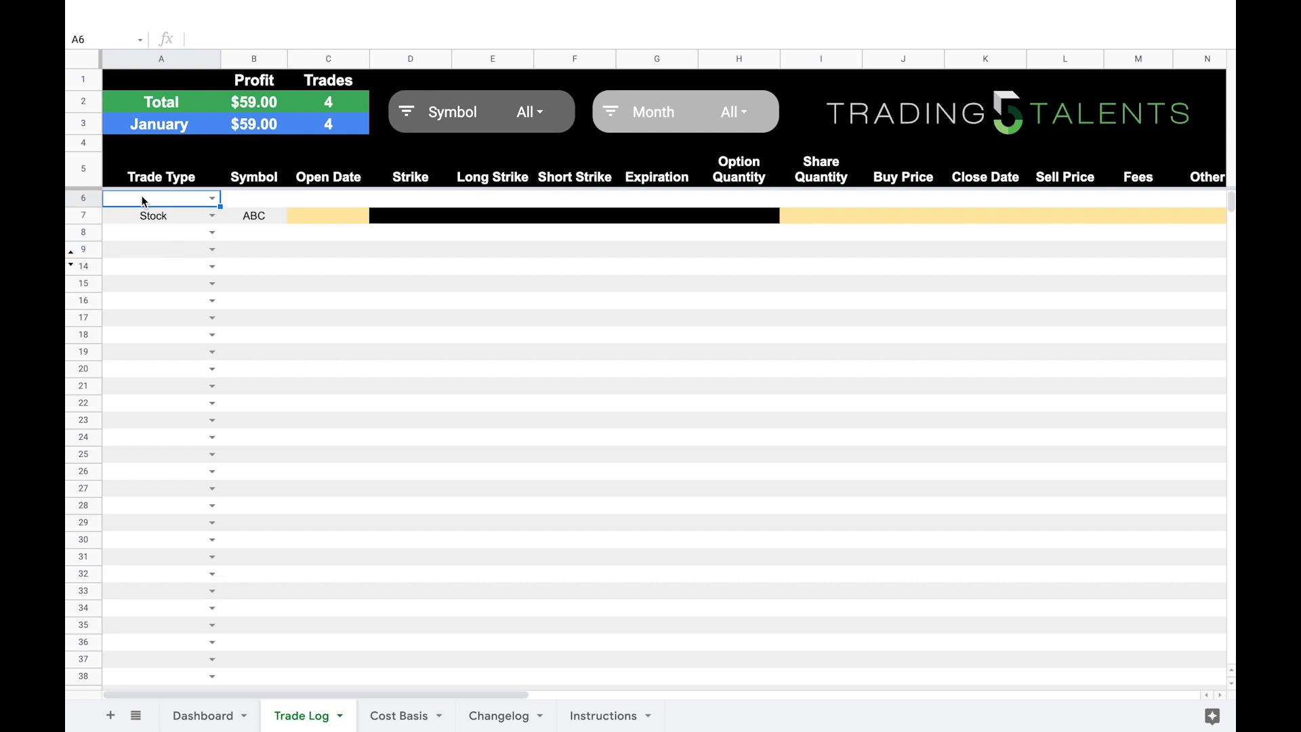
click(245, 202)
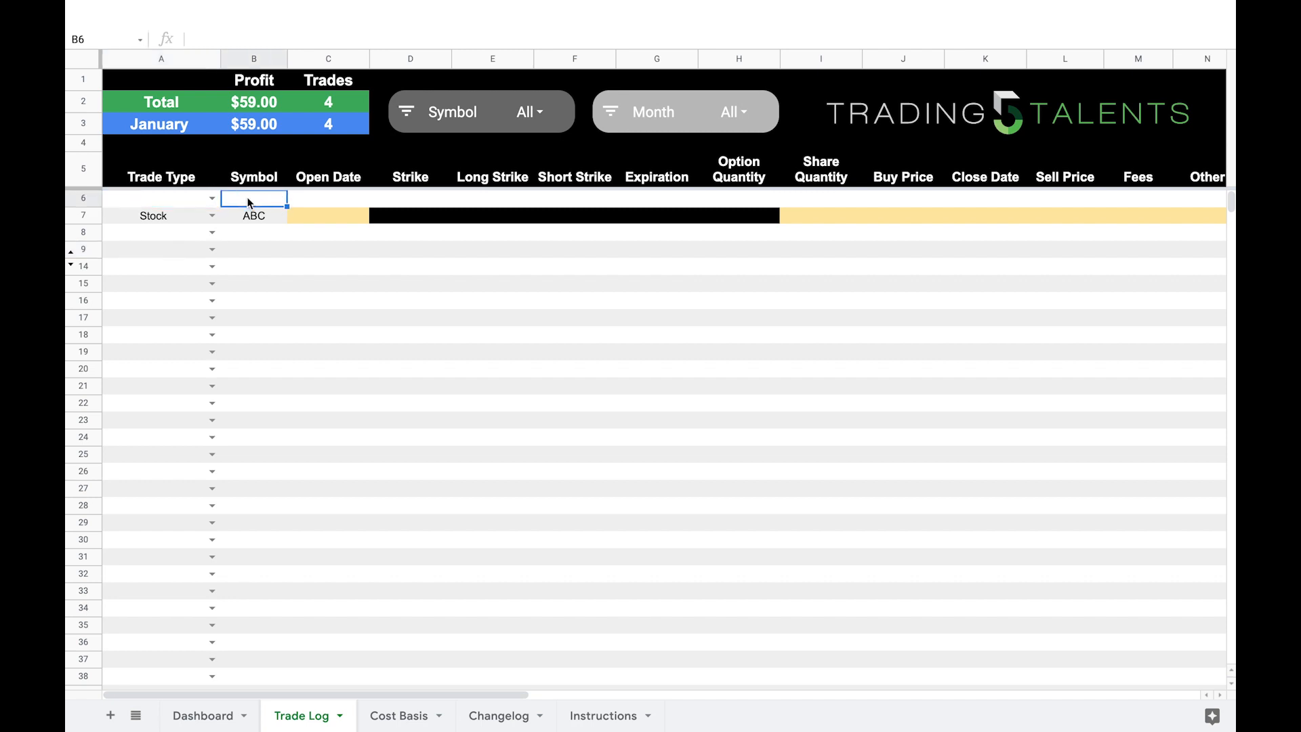
Step: Hide row 6 above the ABC trade again
click(84, 197)
right_click(84, 197)
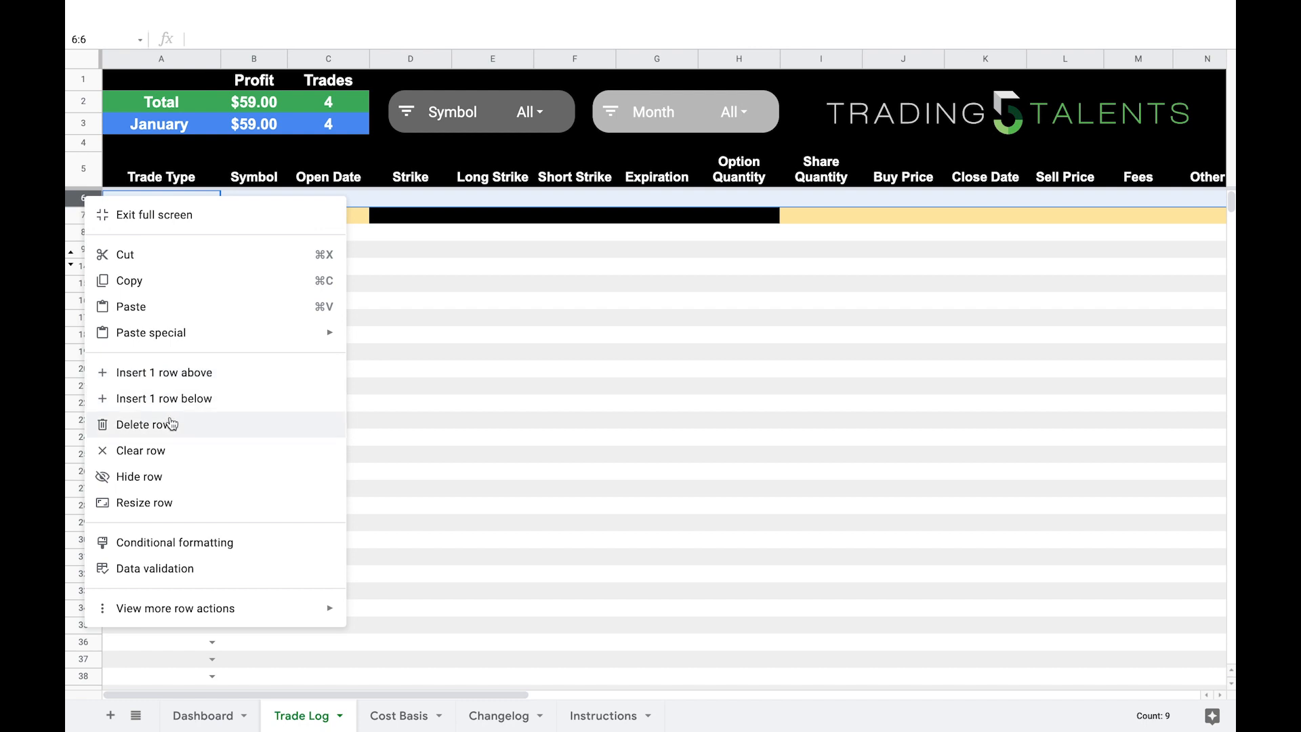
click(176, 478)
click(339, 284)
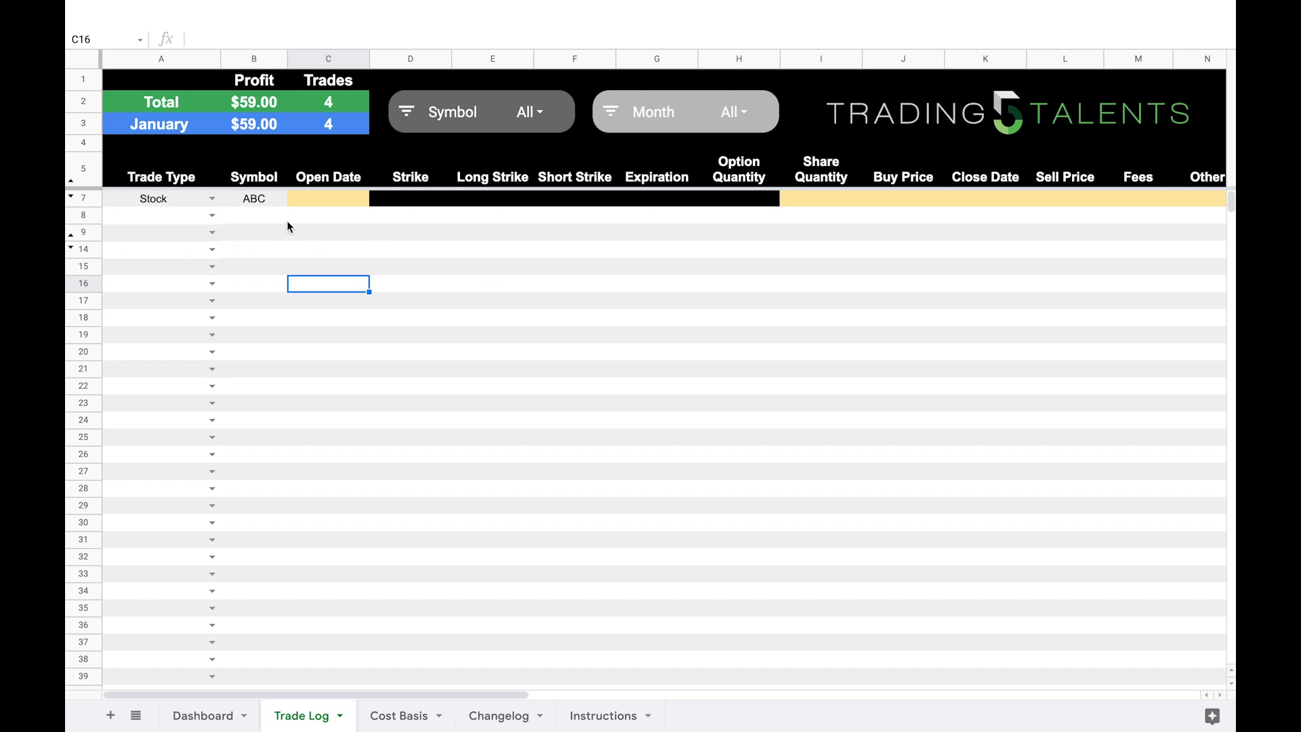
Step: Examine the highlighted input cells for the ABC stock trade, from Open Date through Share Quantity to Other
click(329, 202)
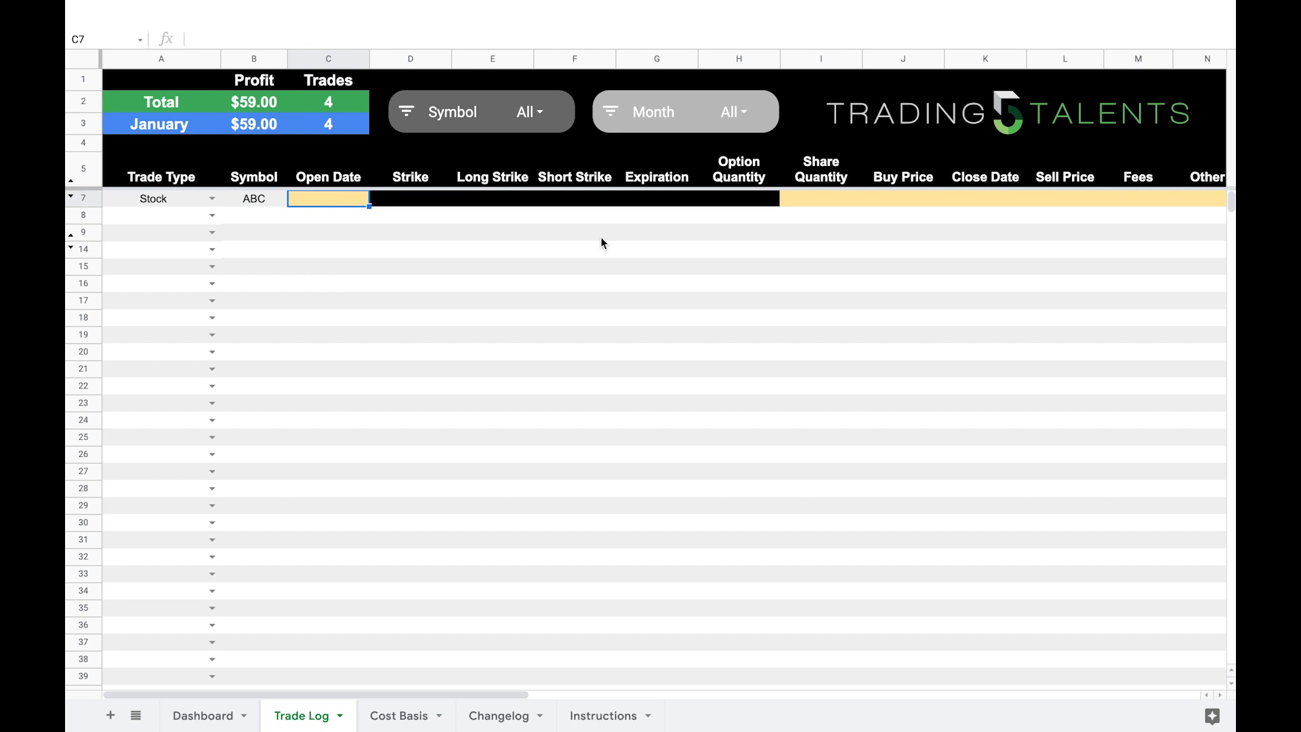
scroll(600, 243, right, 2)
scroll(600, 243, right, 2)
click(623, 199)
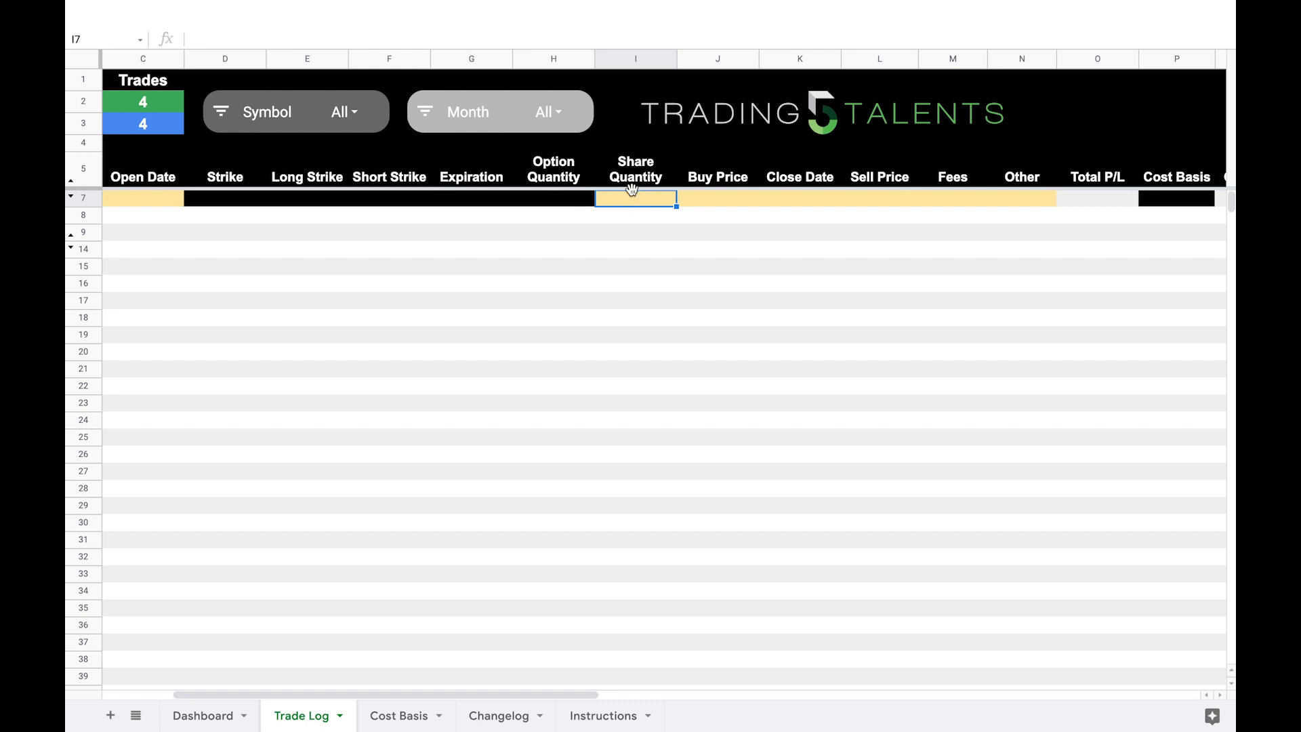
scroll(643, 223, right, 1)
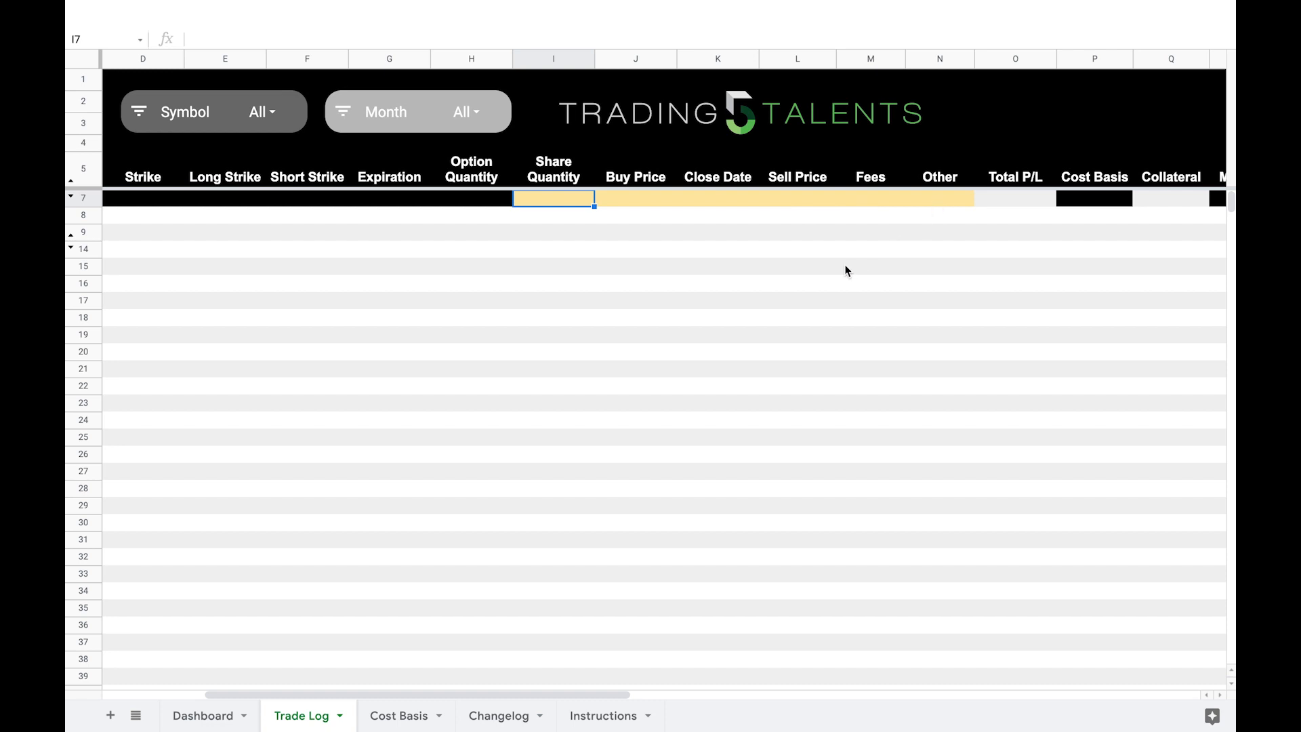
scroll(786, 267, left, 3)
scroll(786, 267, right, 4)
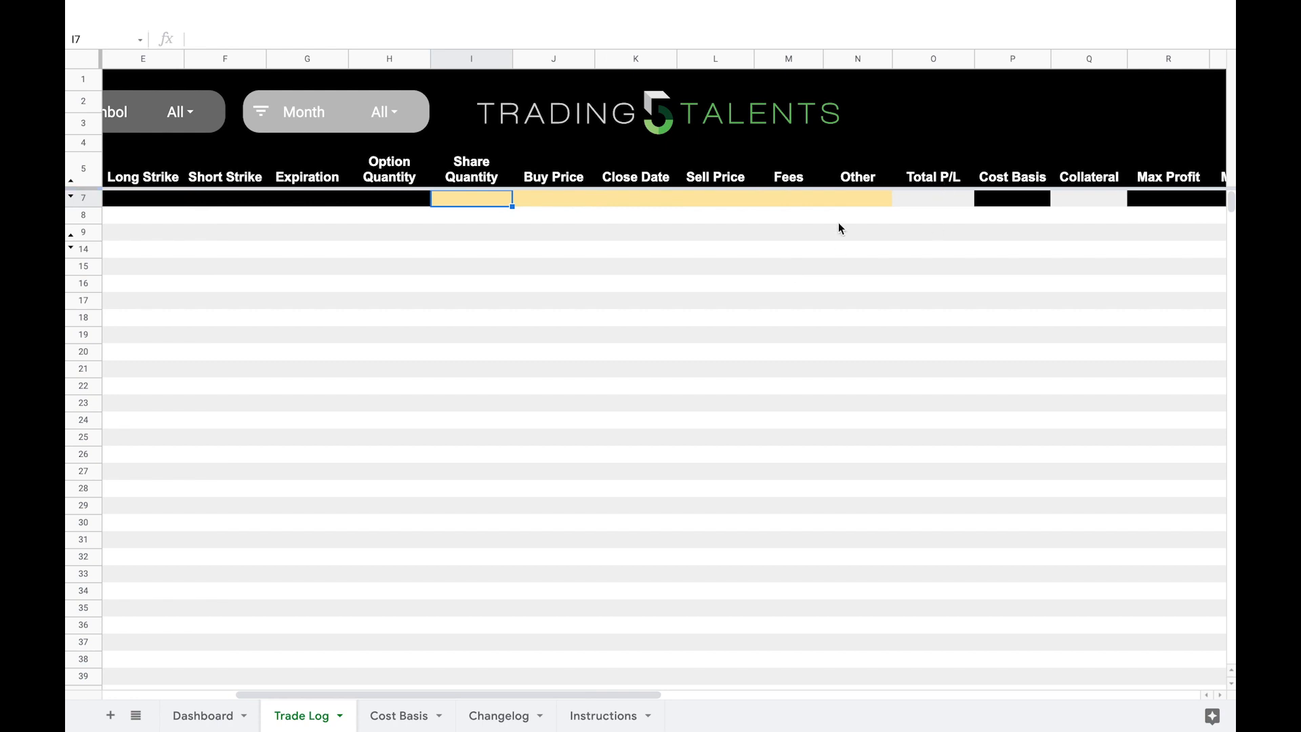
scroll(838, 228, left, 4)
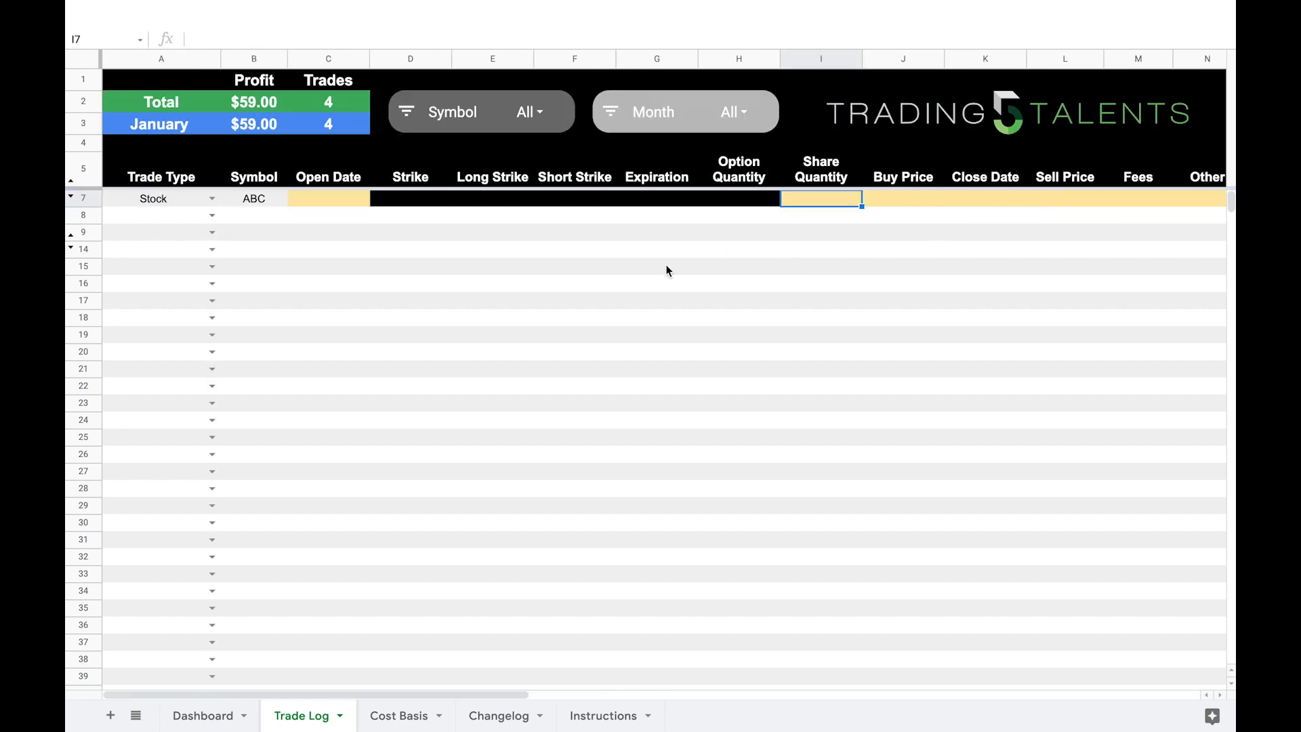
Step: Change the ABC row's trade type to Short Call and check which cells are highlighted for input
click(211, 199)
click(190, 238)
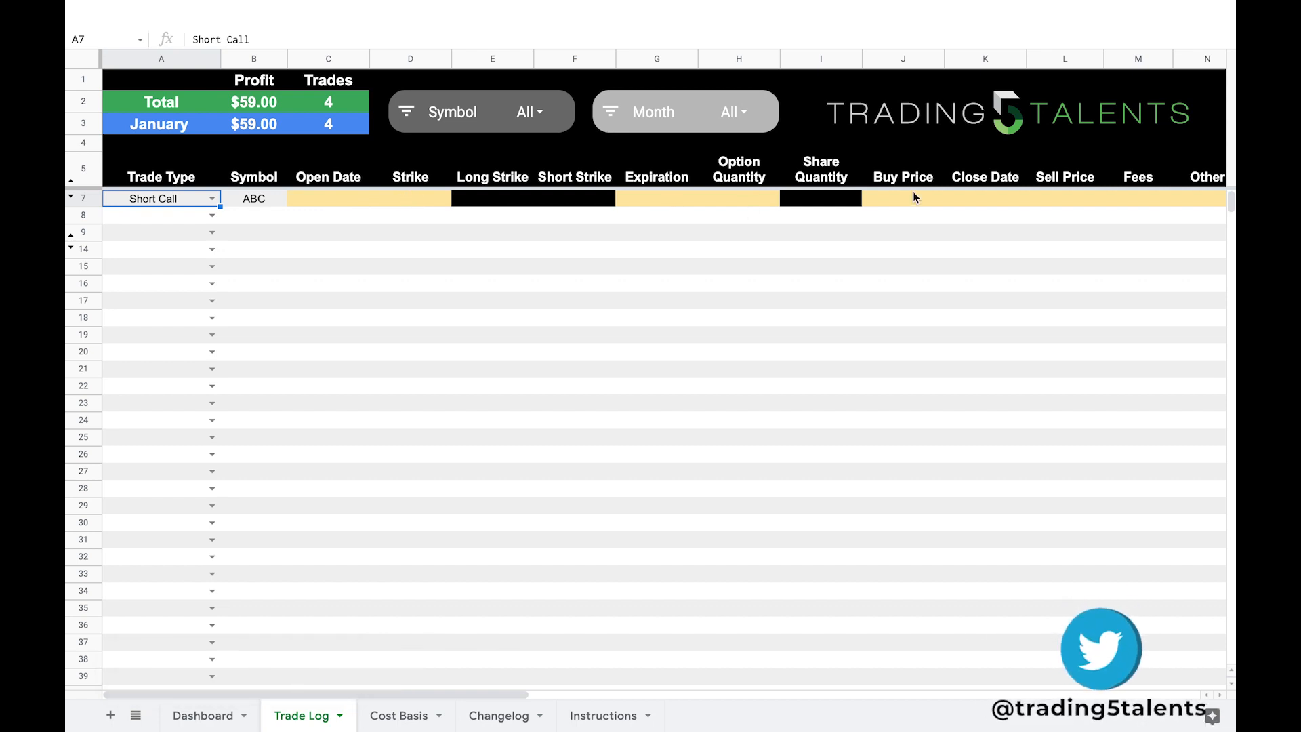
scroll(912, 193, right, 3)
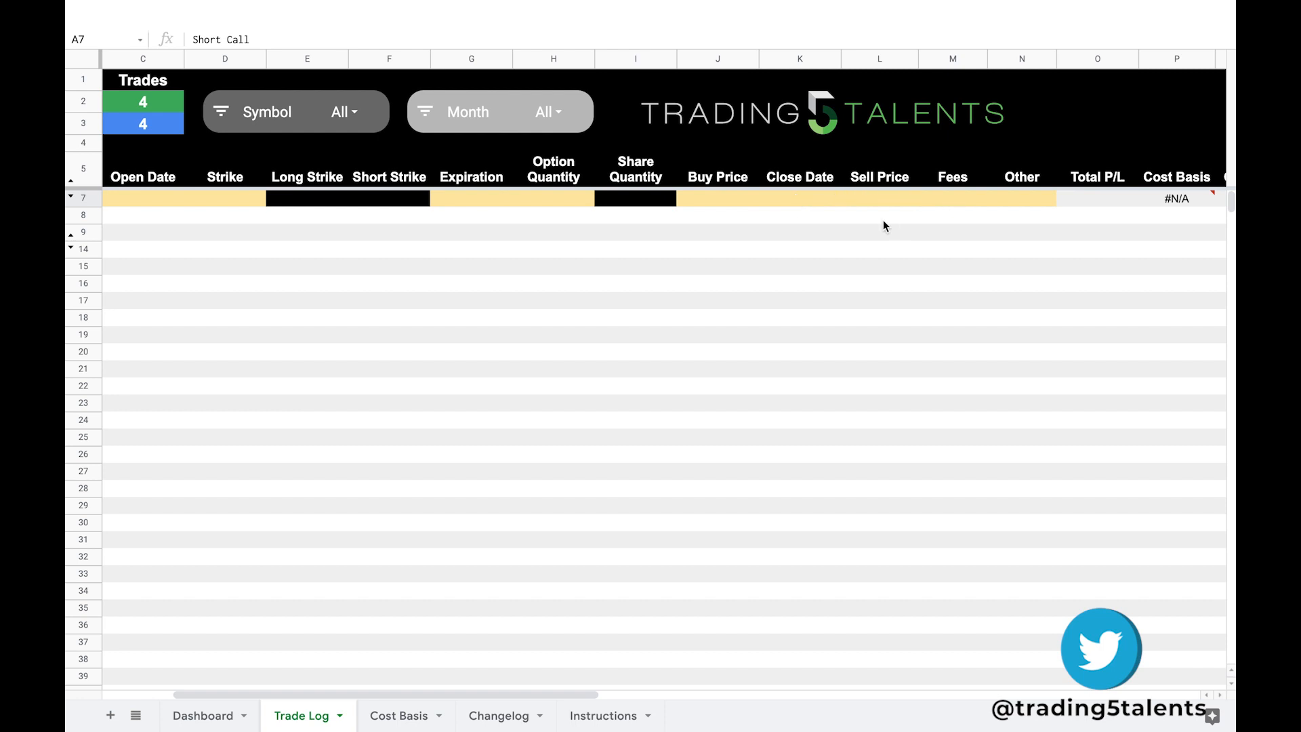
scroll(724, 252, left, 3)
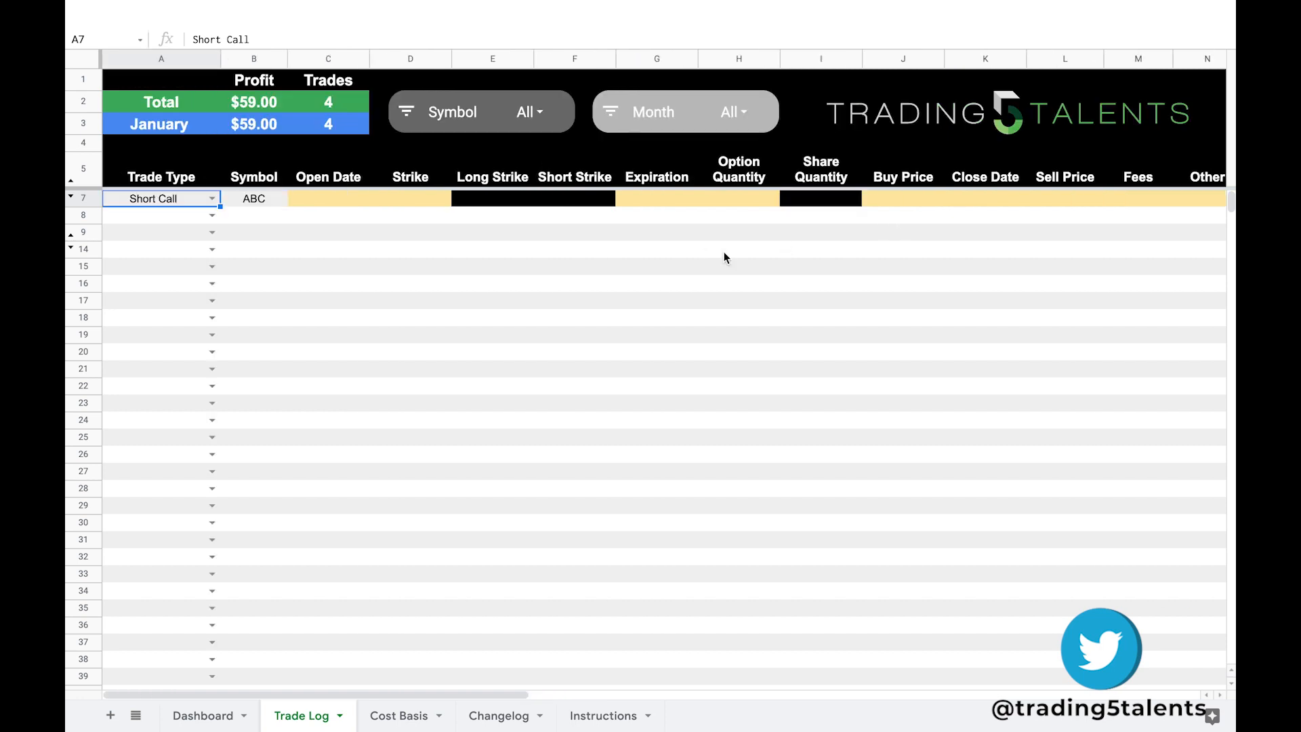
Step: Review the remaining trade types and inspect the short call's input cells up to Sell Price
click(212, 199)
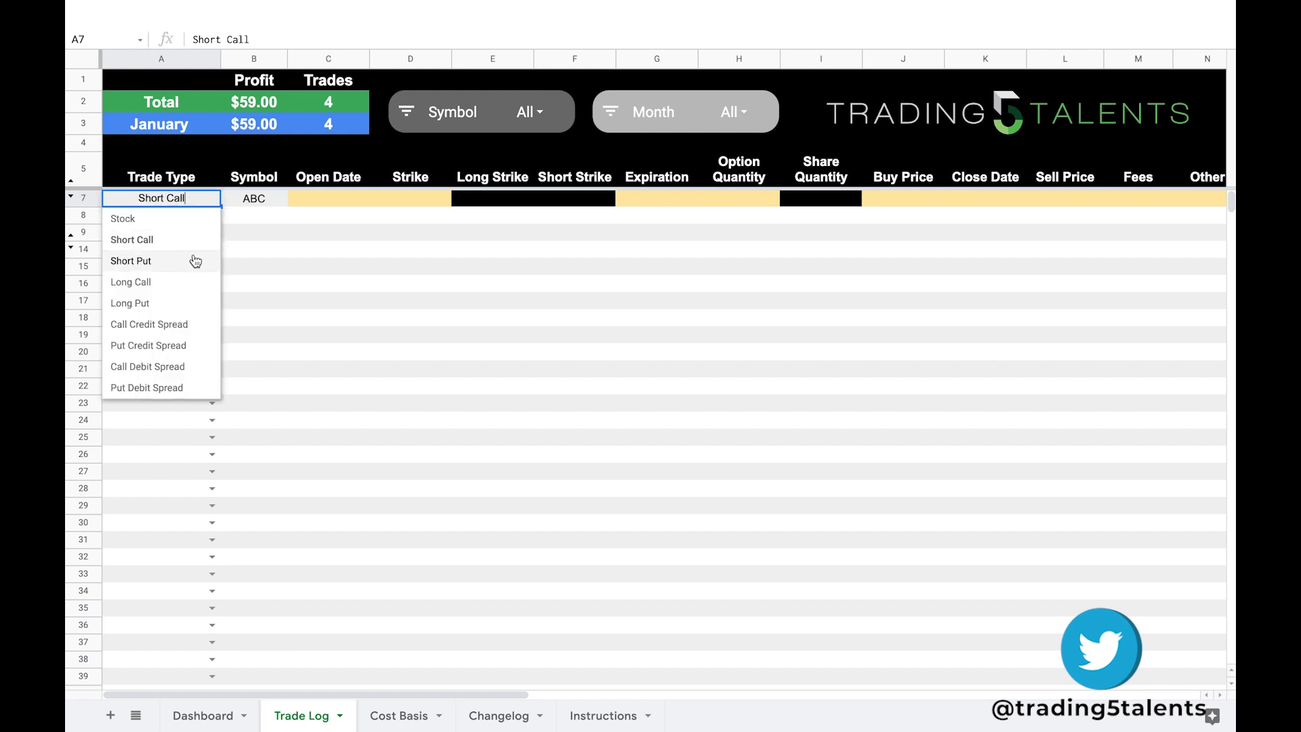
click(352, 284)
scroll(873, 200, right, 3)
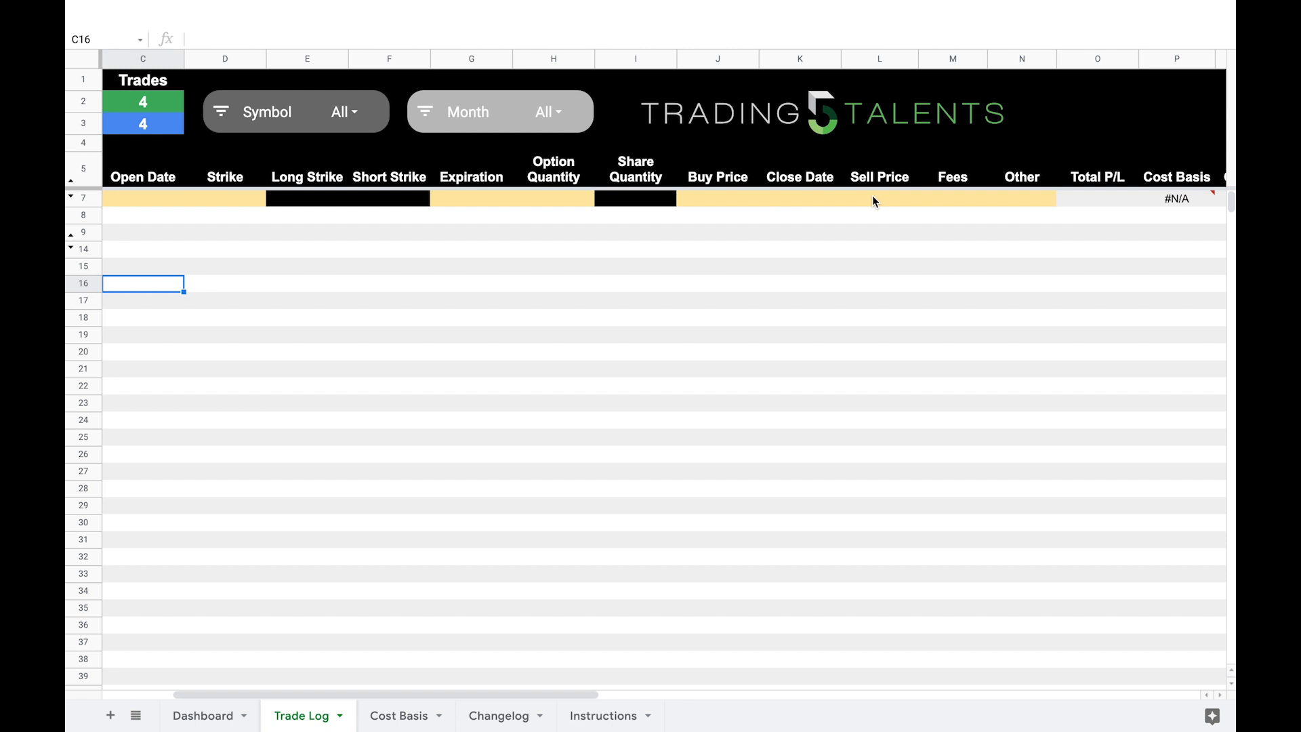
click(873, 200)
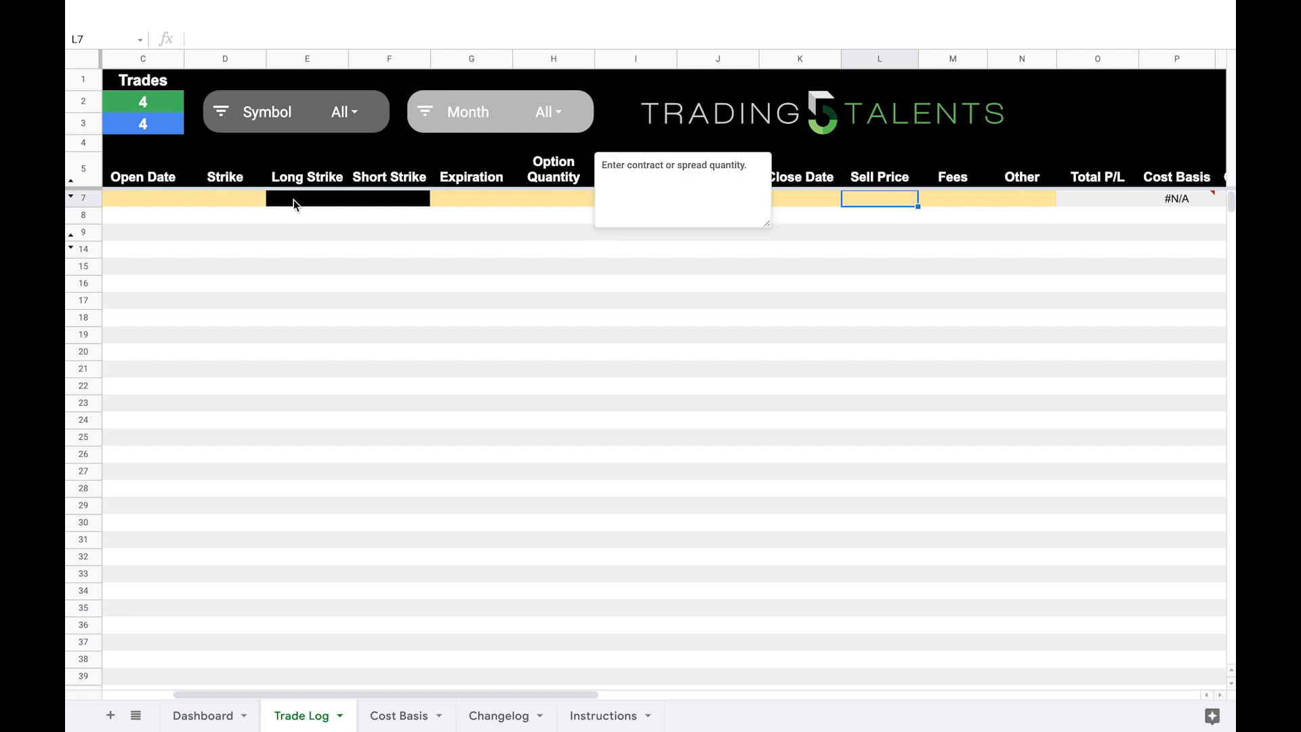
Step: Inspect the Sell Price and Buy Price input cells of the ABC option trade in row 7
click(640, 273)
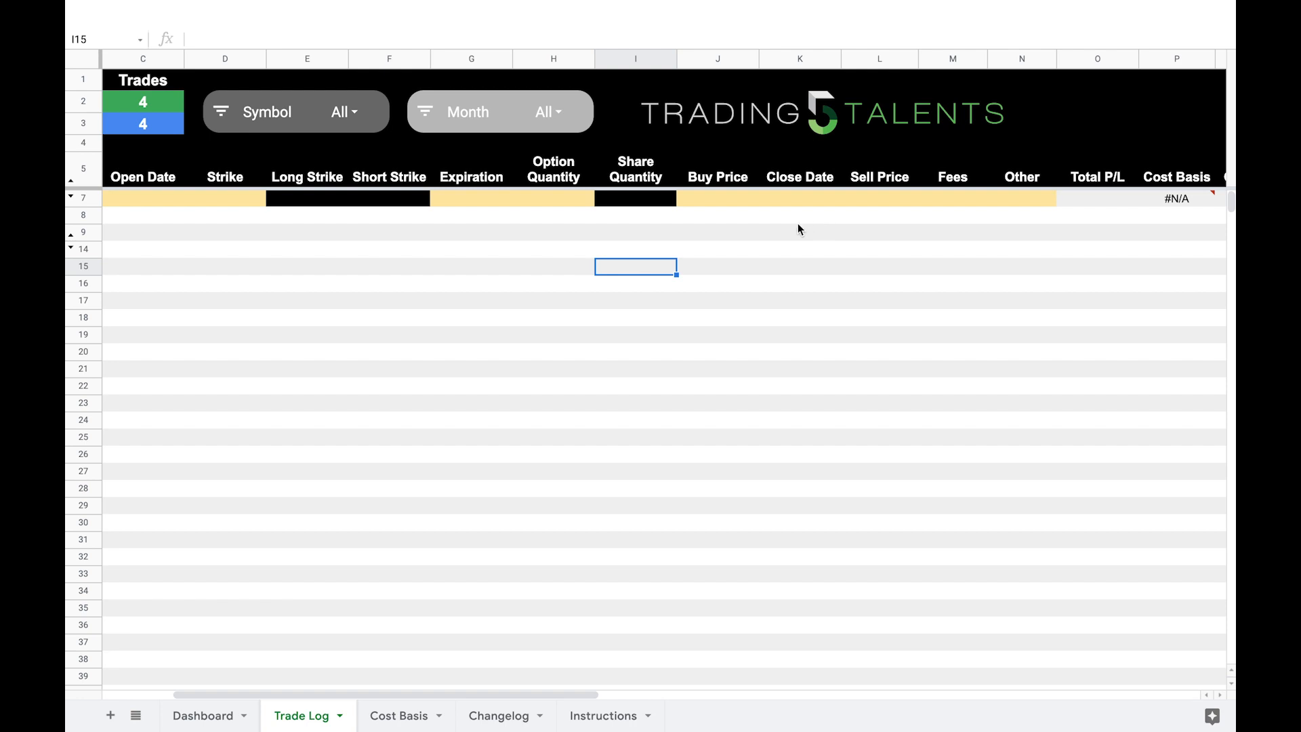
click(871, 199)
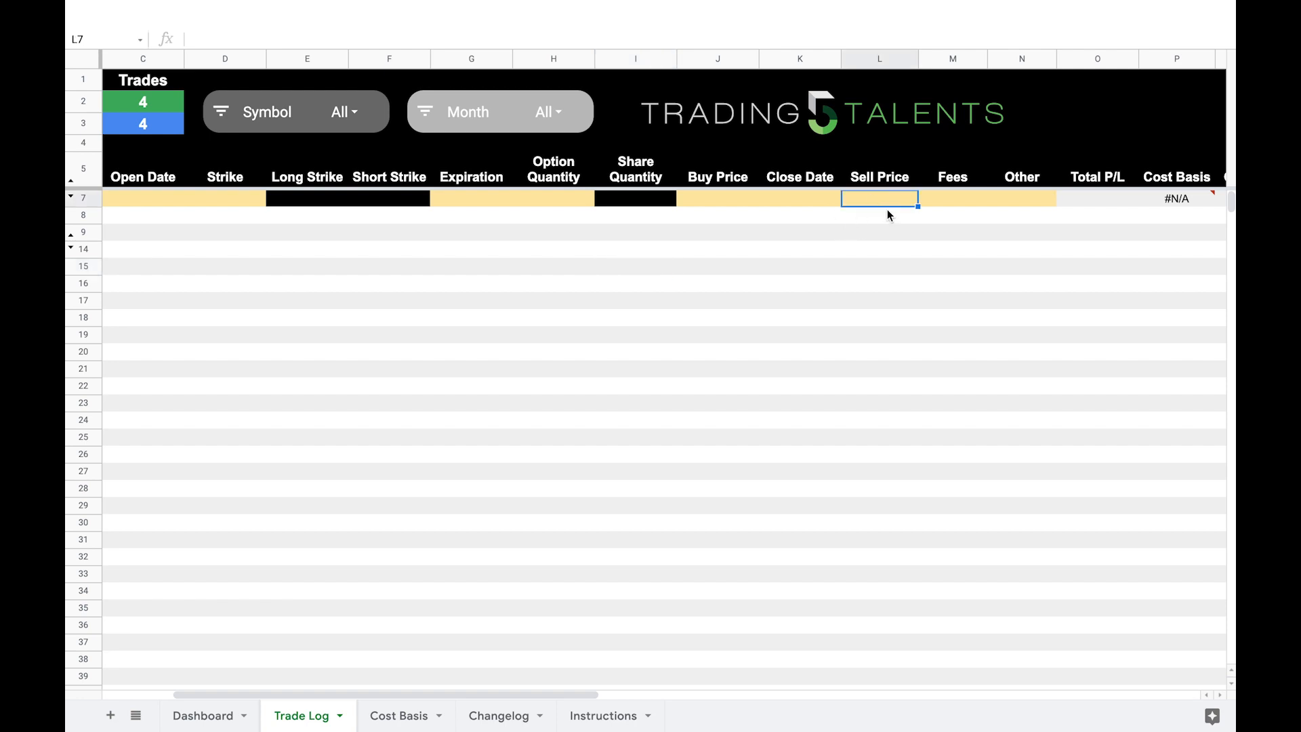
click(724, 201)
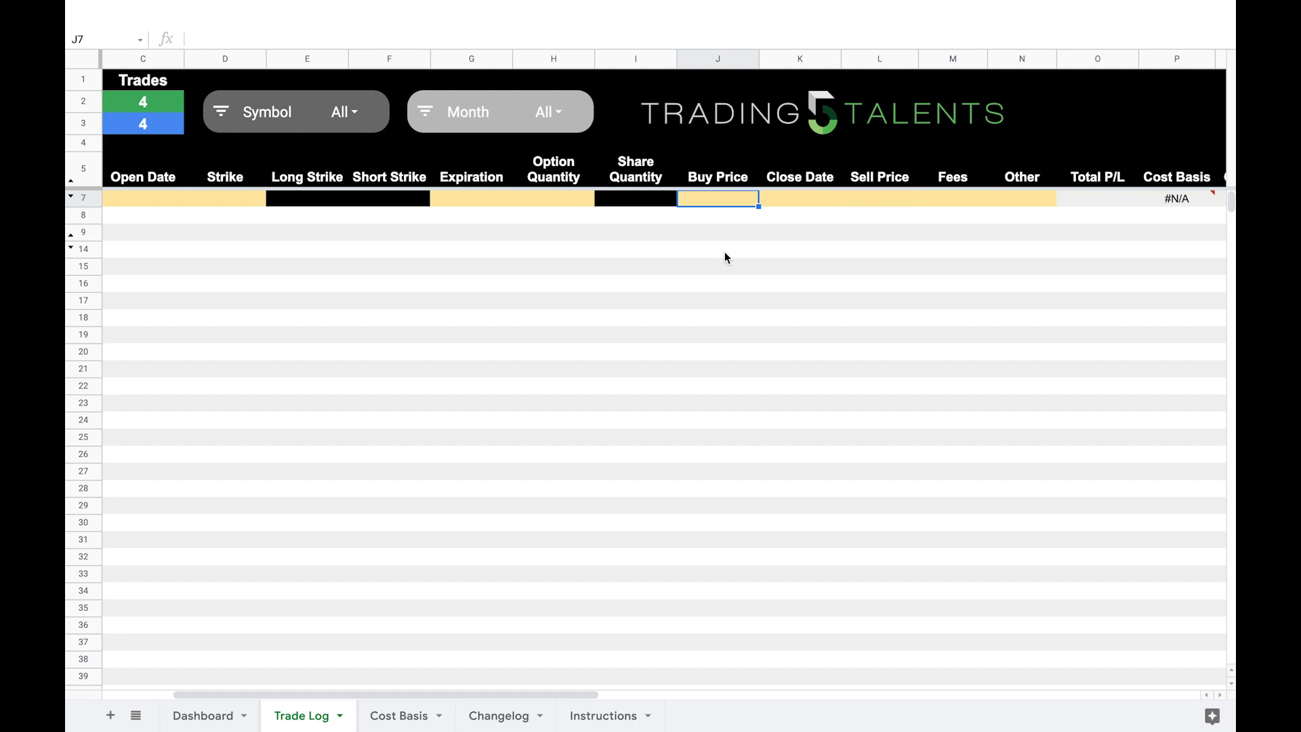
key(Home)
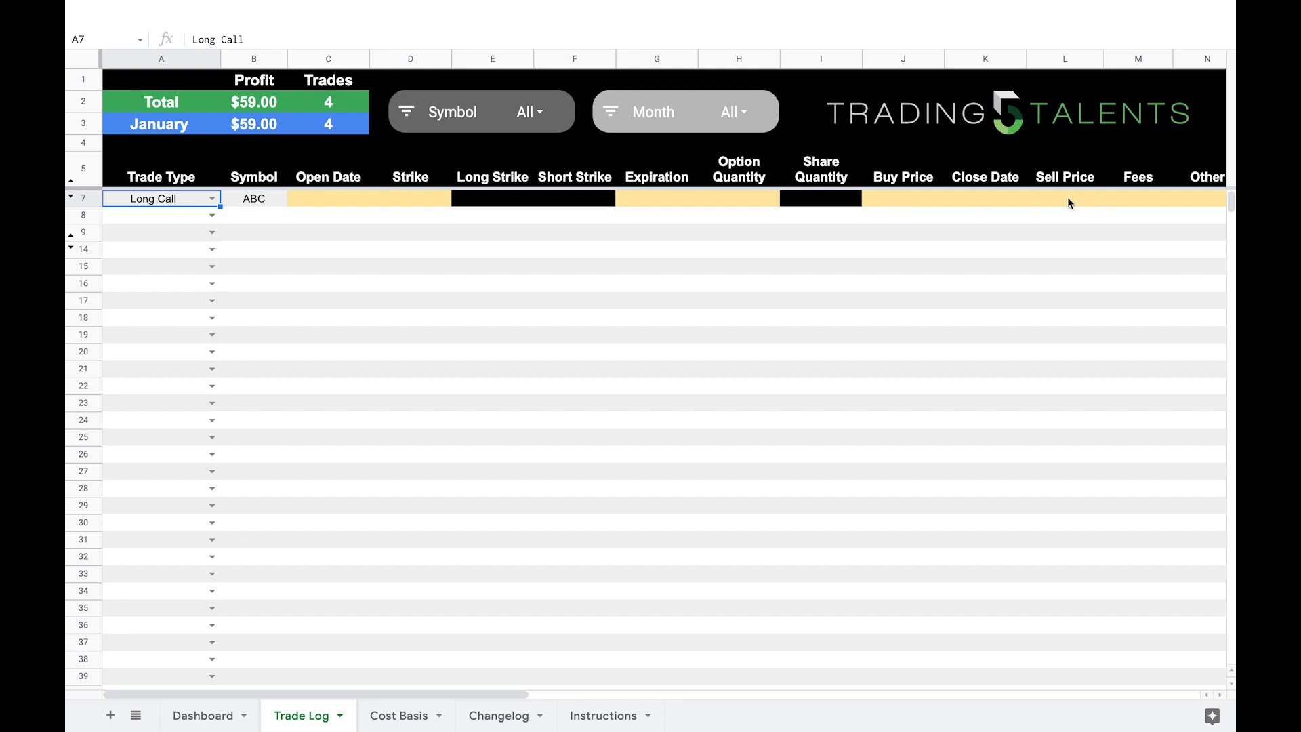
Step: Change the ABC row's trade type to Call Credit Spread and inspect its Option Quantity input cell
click(212, 199)
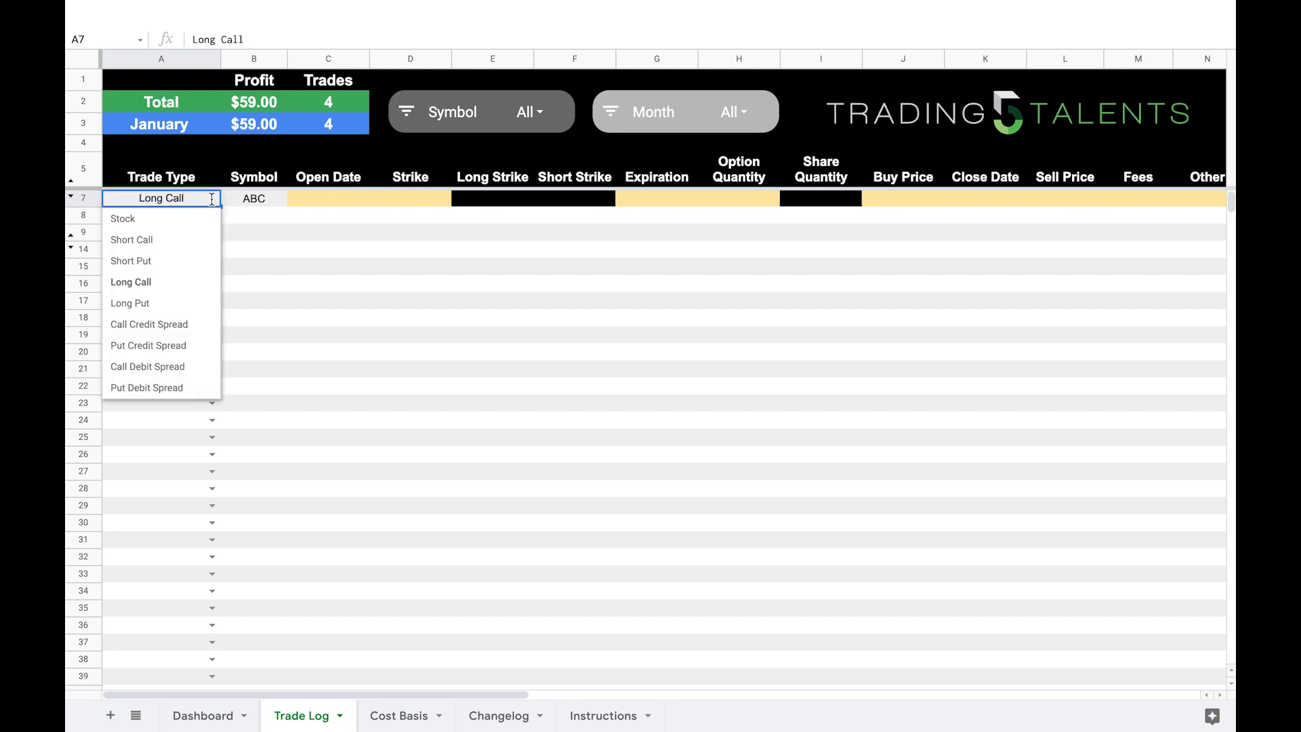
click(207, 331)
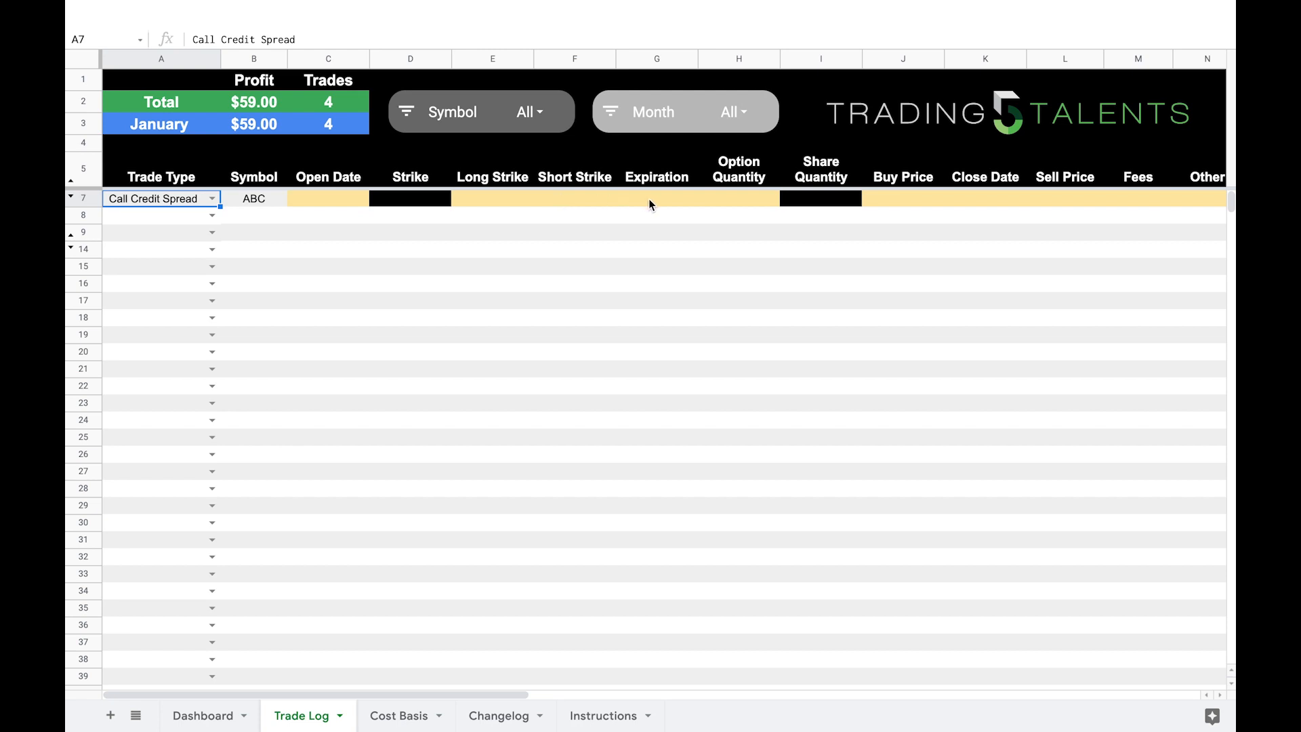
click(738, 200)
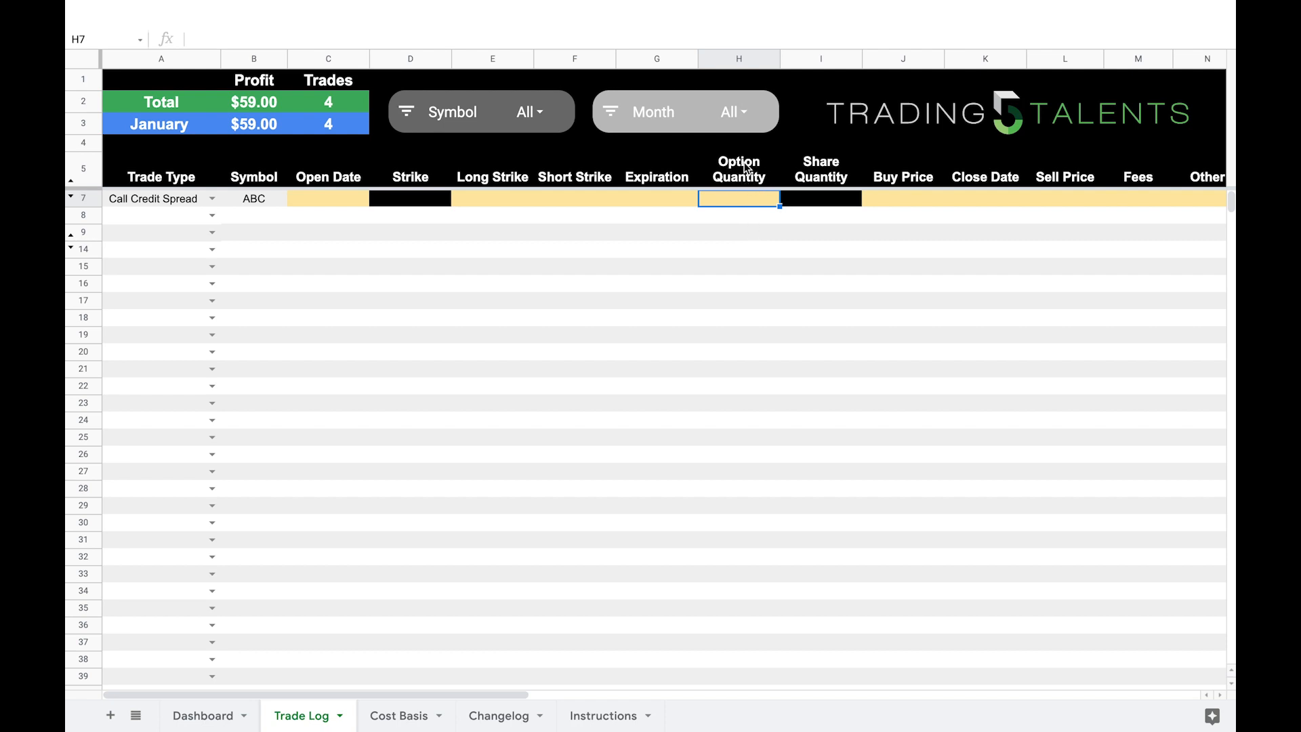
click(832, 297)
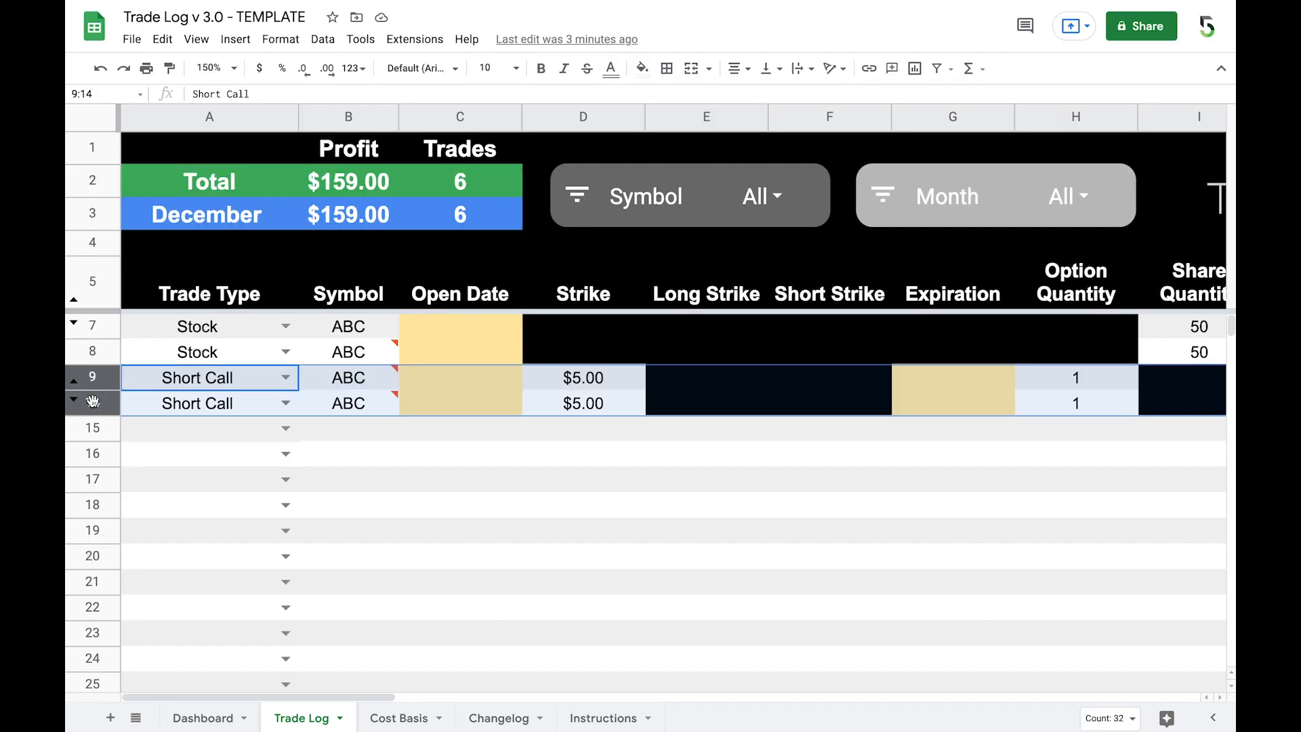
Step: Unhide the rows between 9 and 14 to reveal the example credit and debit spread trades
right_click(93, 403)
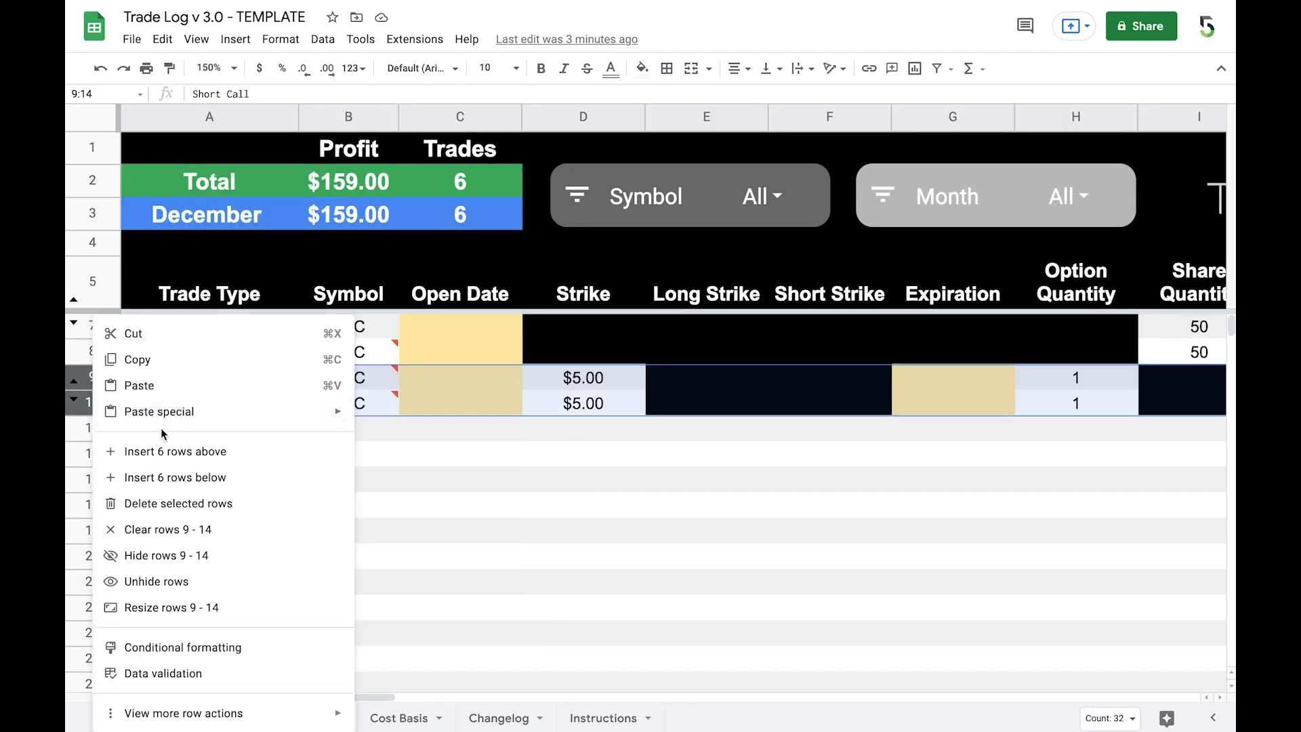
click(179, 581)
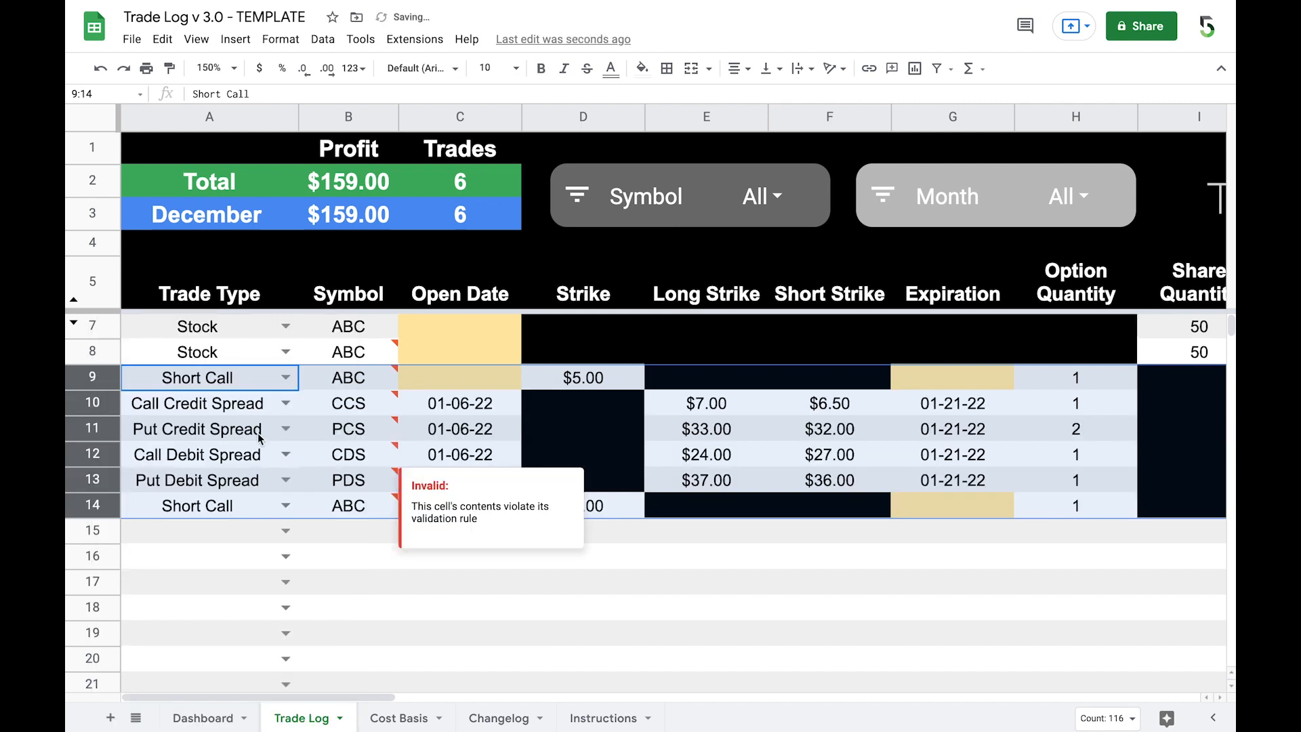
click(248, 414)
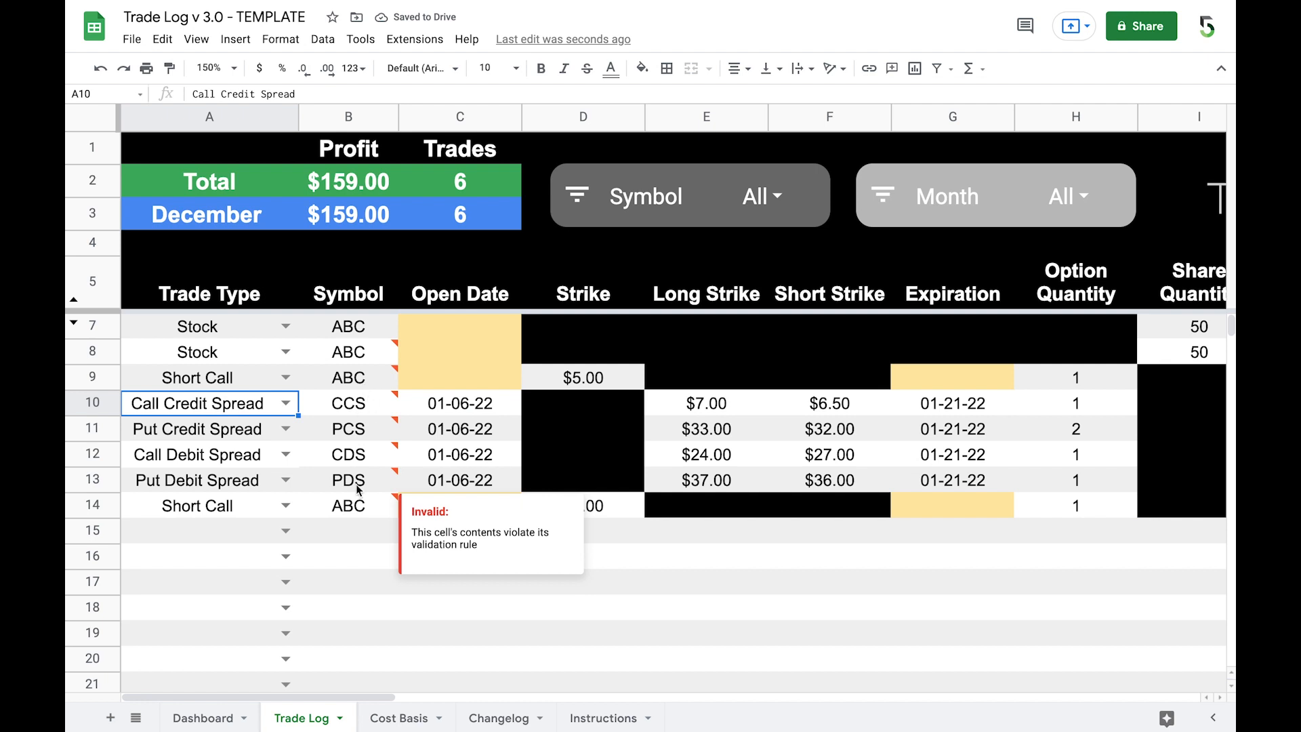
click(347, 546)
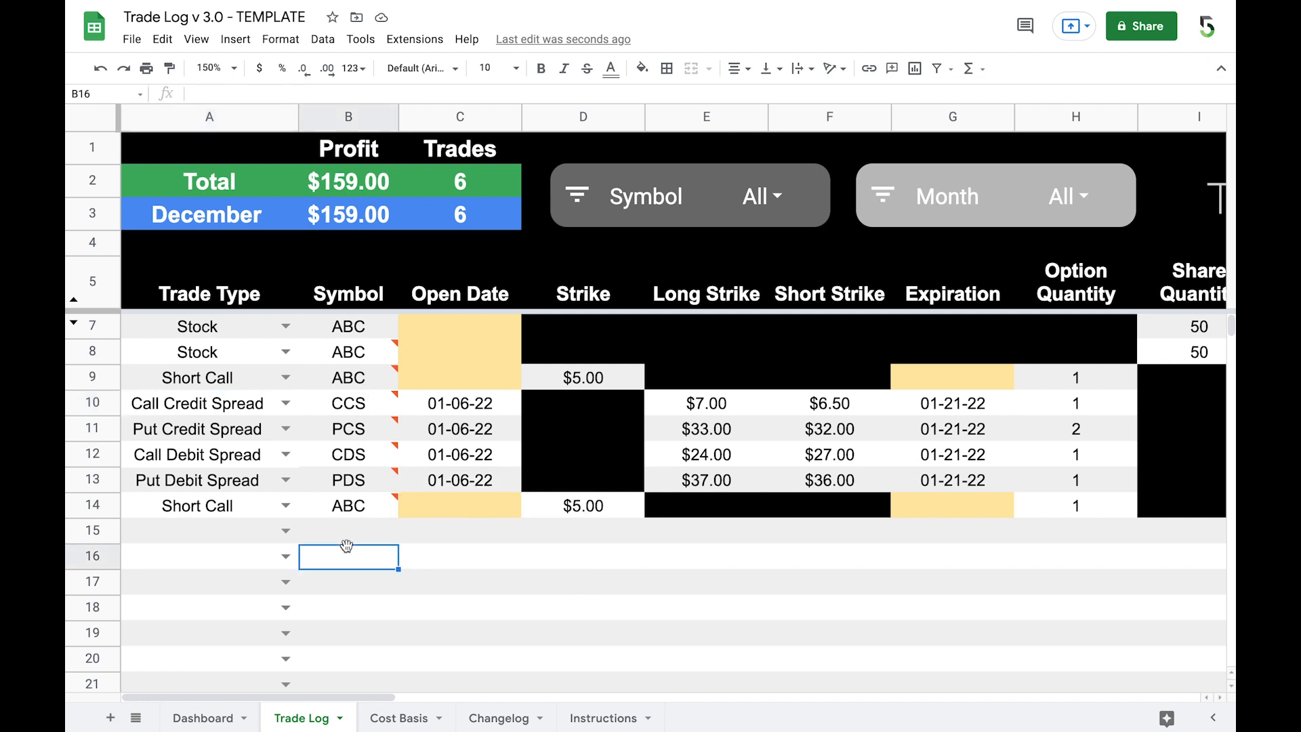
Step: Examine the example spread trades' columns from Long Strike and Short Strike through Total P/L to Annualized Return
scroll(347, 546, right, 6)
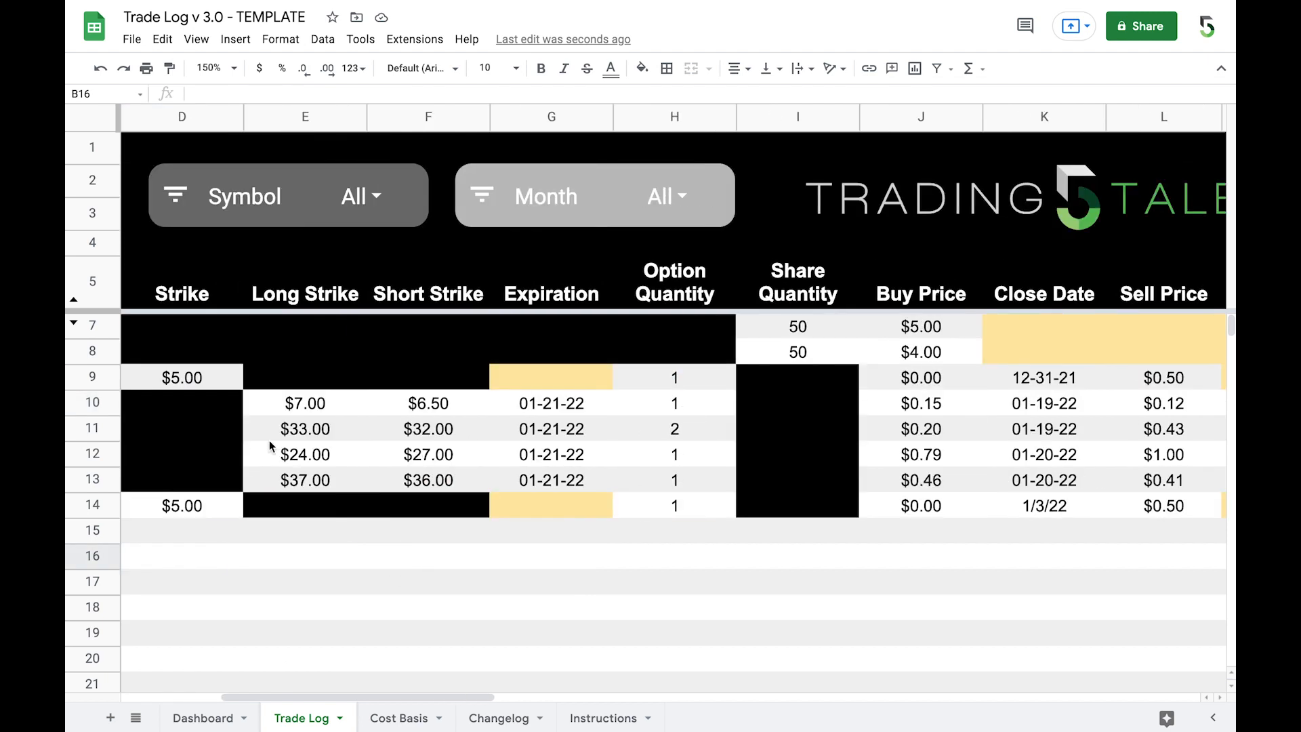
scroll(462, 482, right, 6)
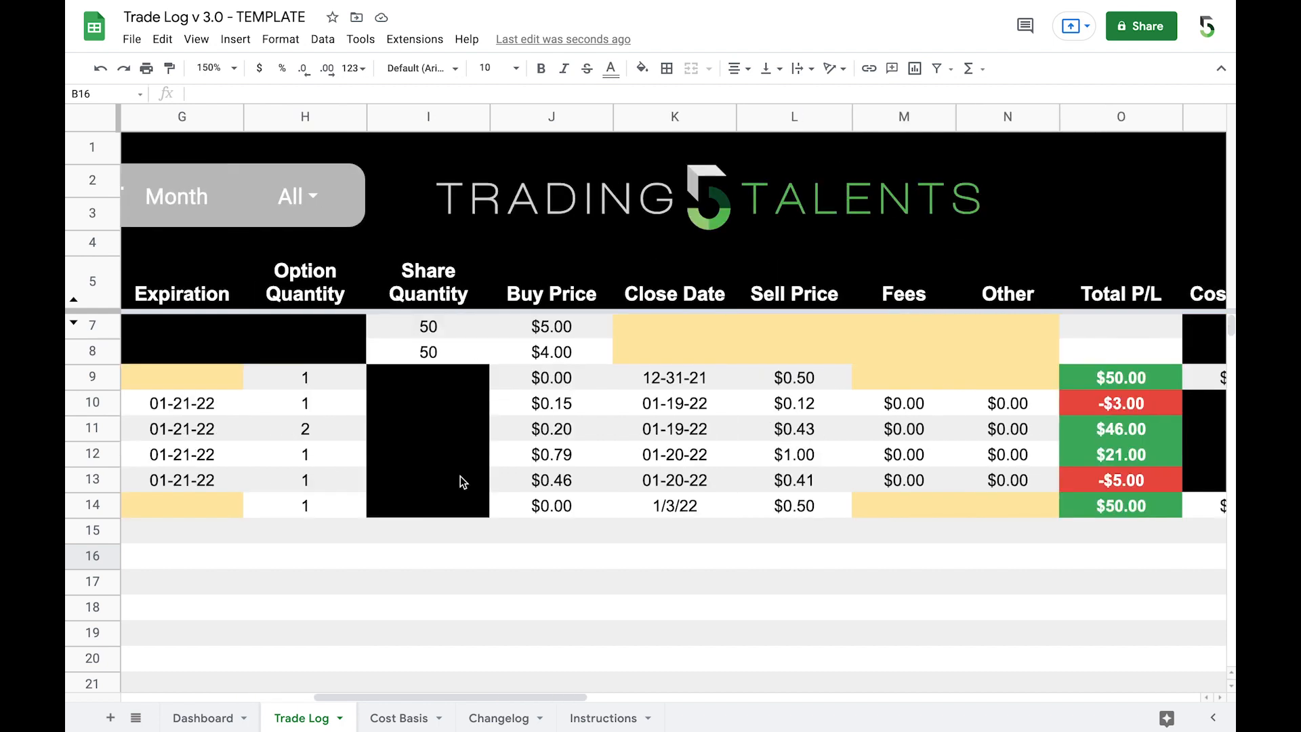
scroll(462, 482, right, 6)
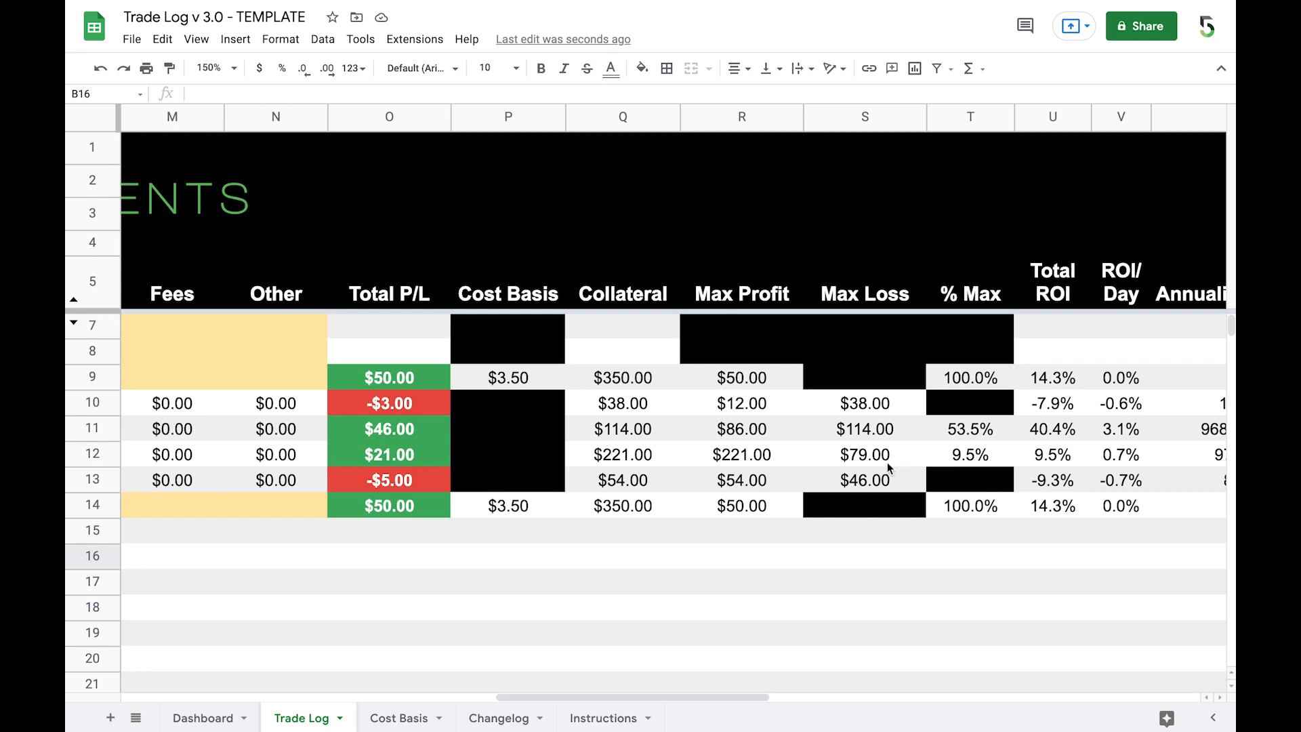
scroll(797, 556, right, 2)
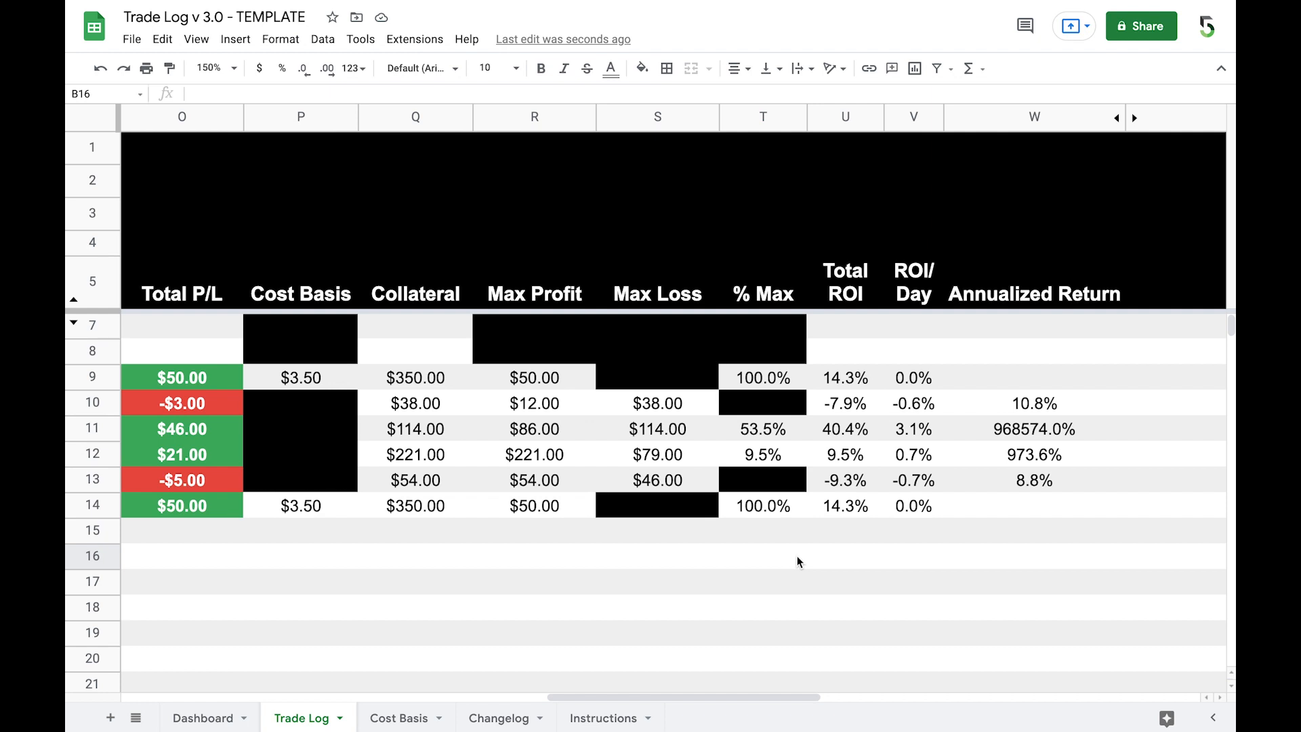
scroll(797, 556, left, 10)
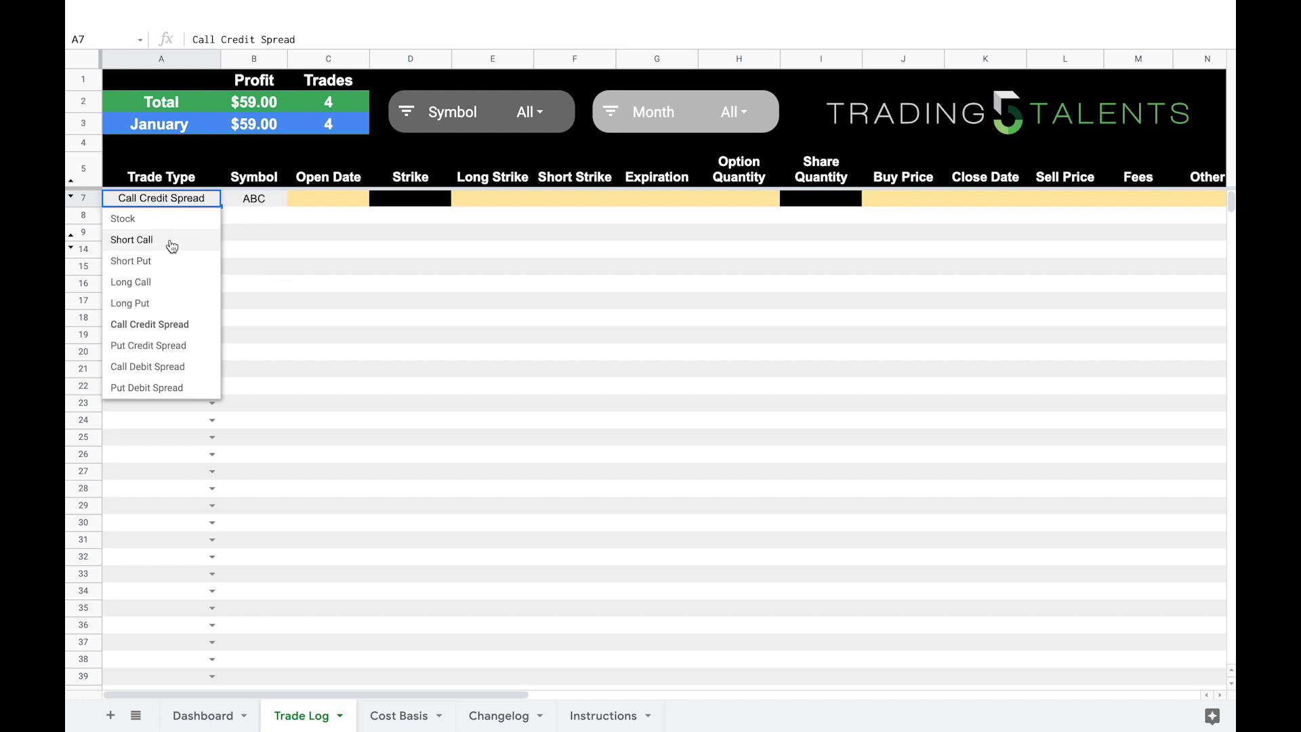
Step: Change the trade type of the ABC trade in row 7 to Stock
click(301, 250)
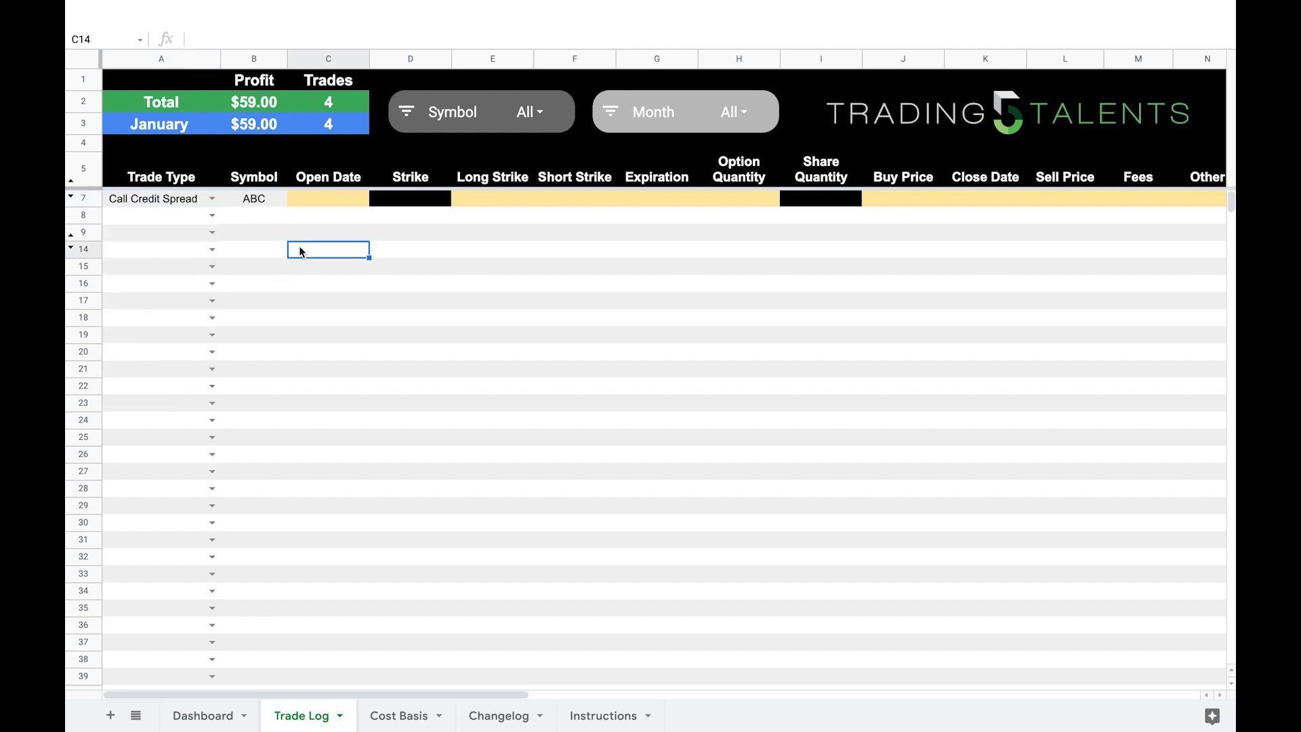
click(211, 198)
click(192, 223)
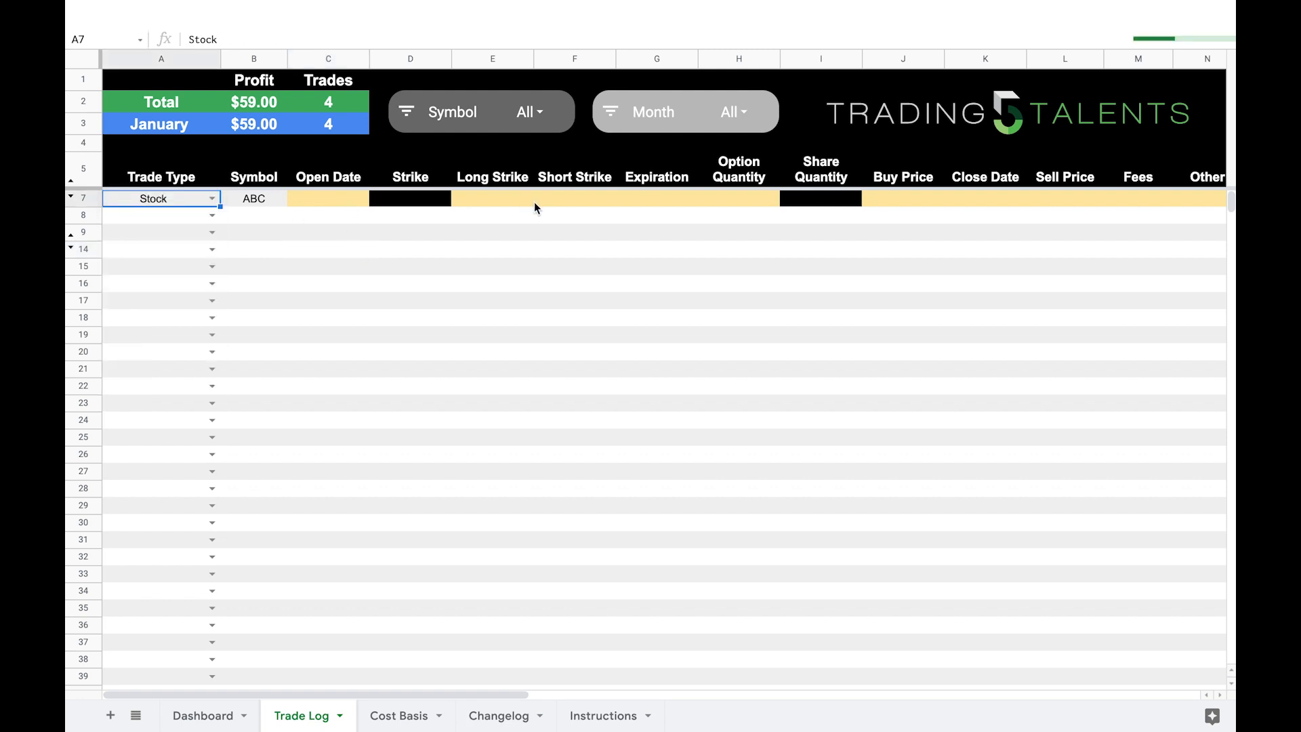
click(321, 214)
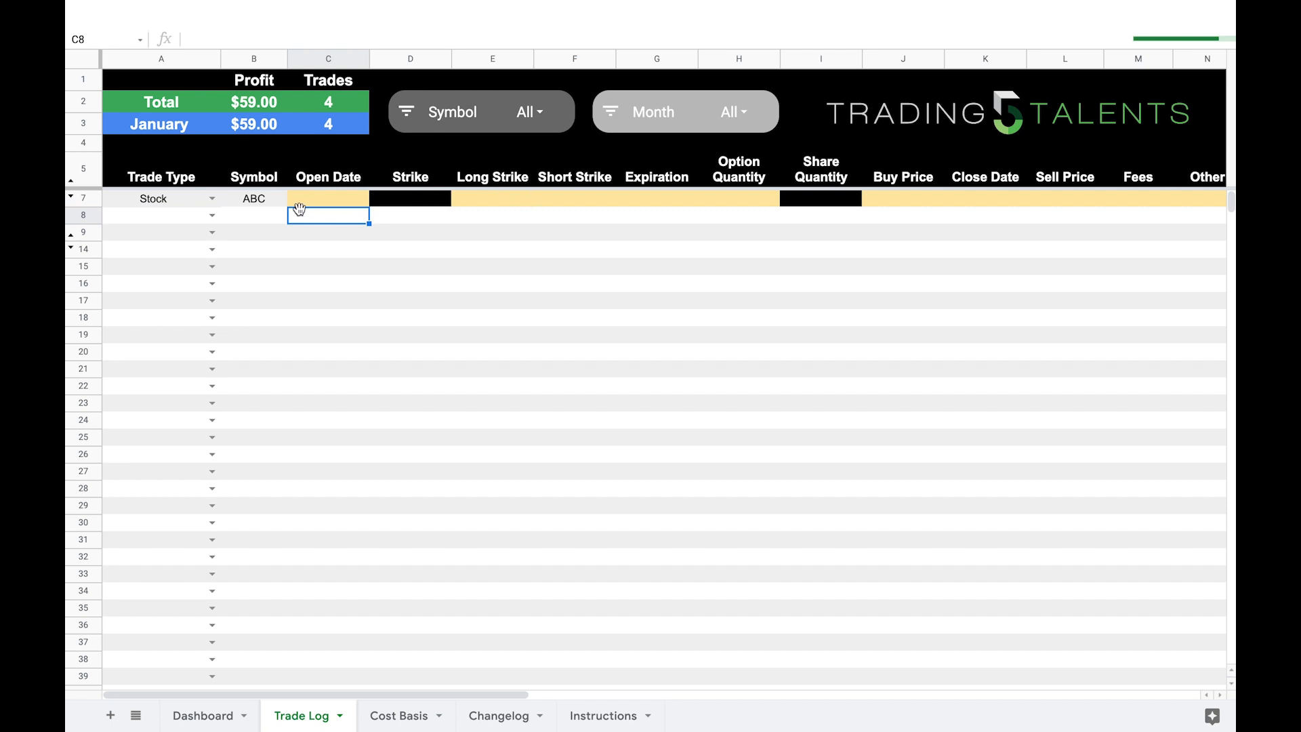
Step: Enter a share quantity of 50 and a buy price of 5 for the ABC stock trade, and check the Cost Basis sheet
click(900, 198)
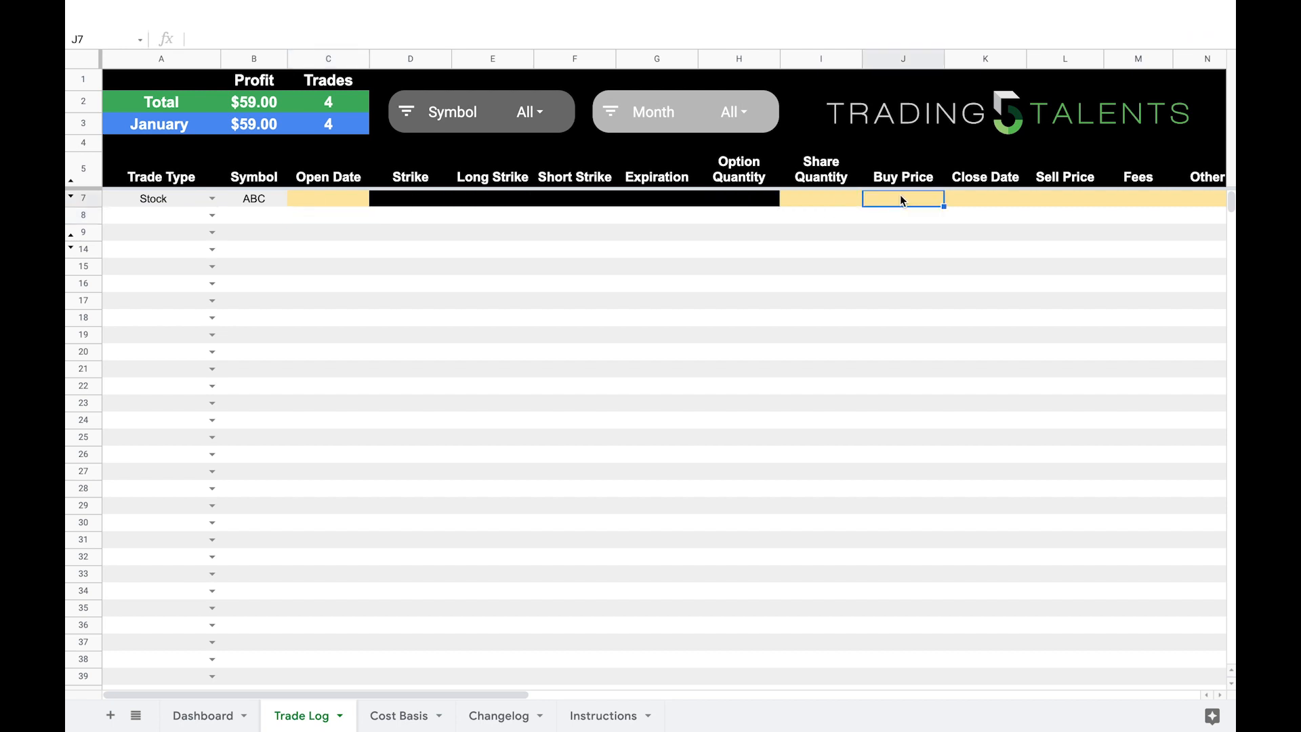
click(835, 201)
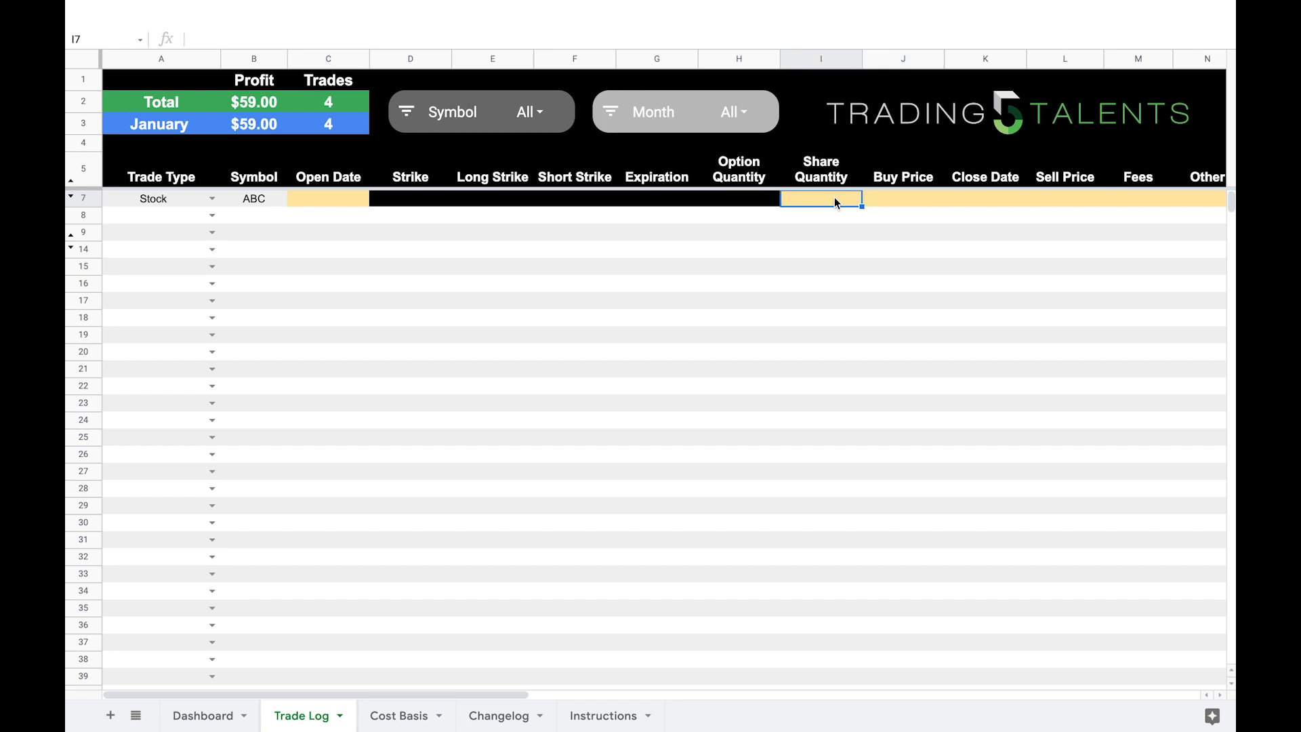
text(50)
key(Tab)
text(5)
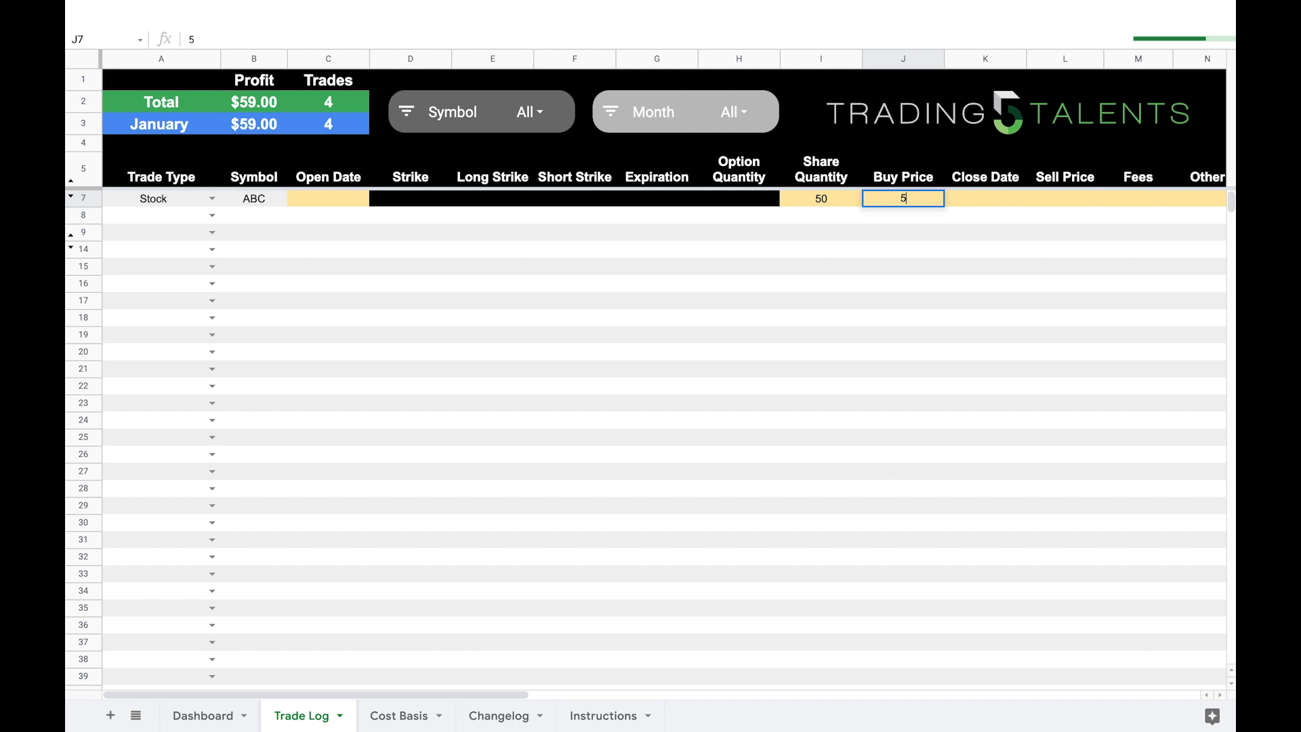
key(Tab)
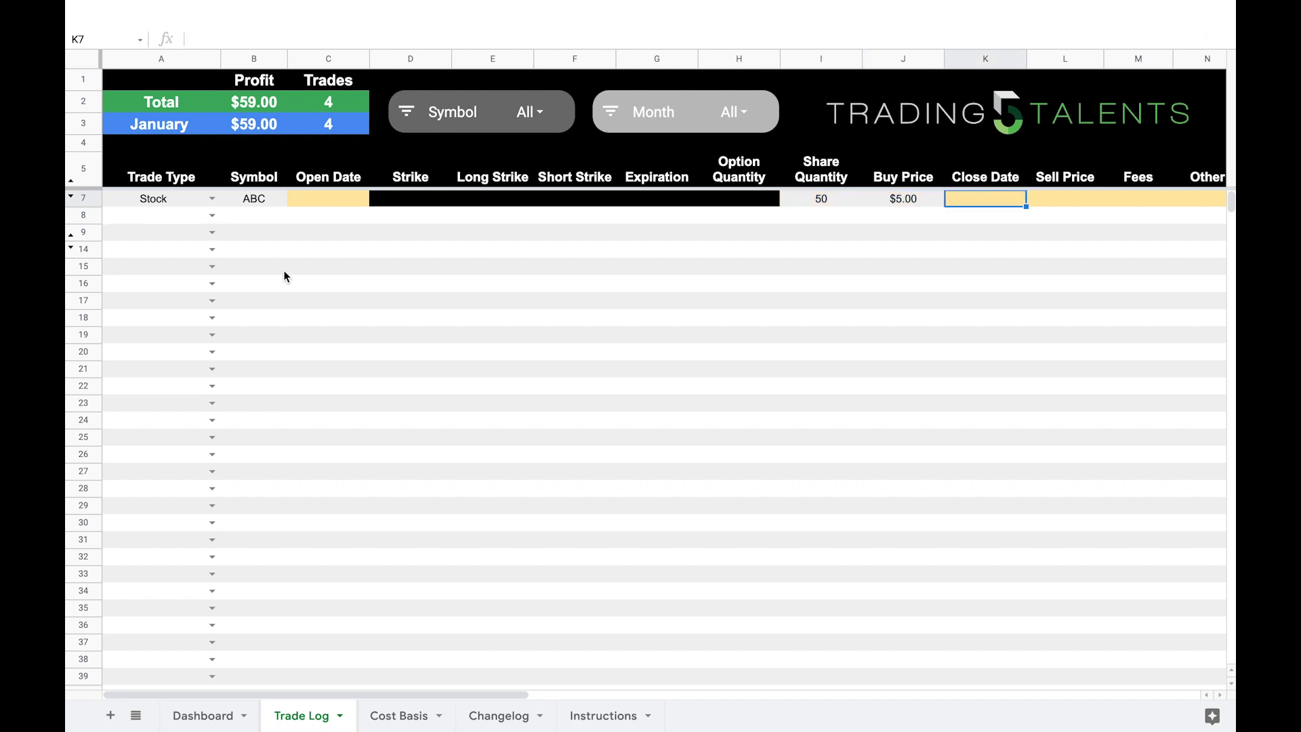
click(390, 717)
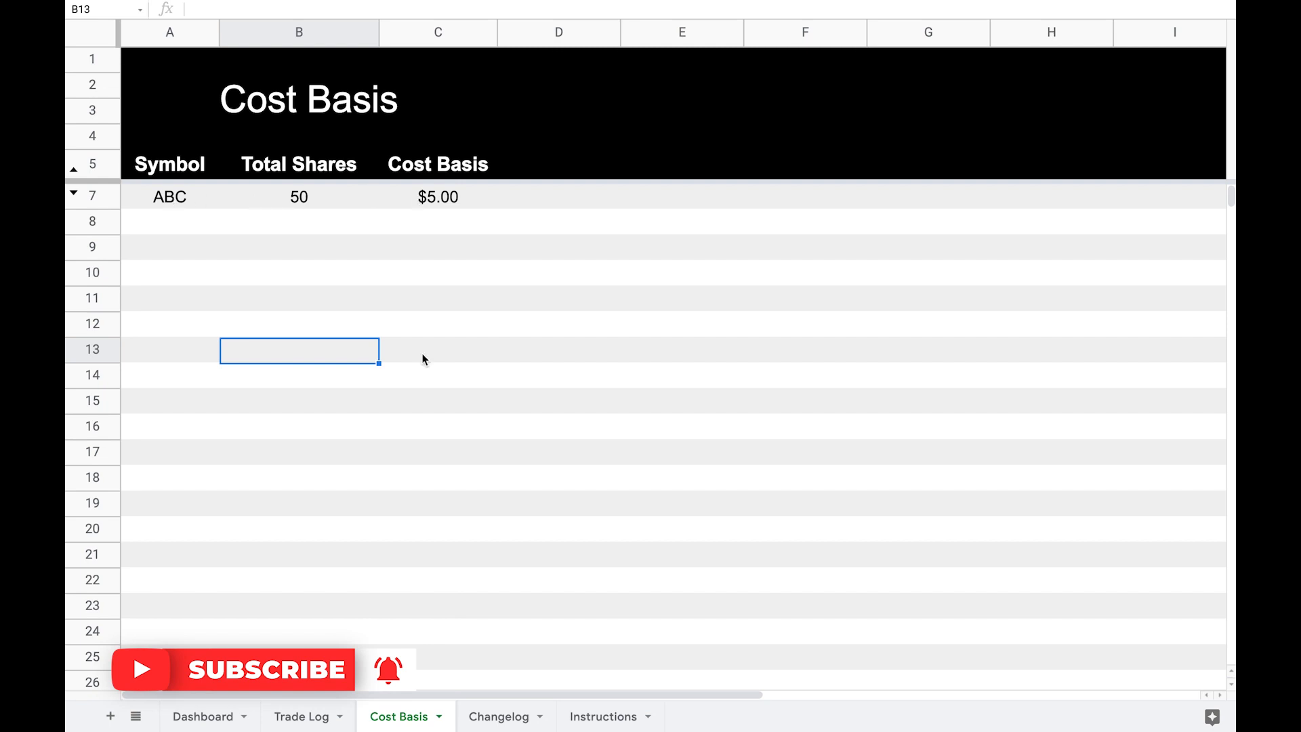
Step: Start a second trade in row 8 of the Trade Log sheet with trade type Stock and symbol ABC
click(298, 718)
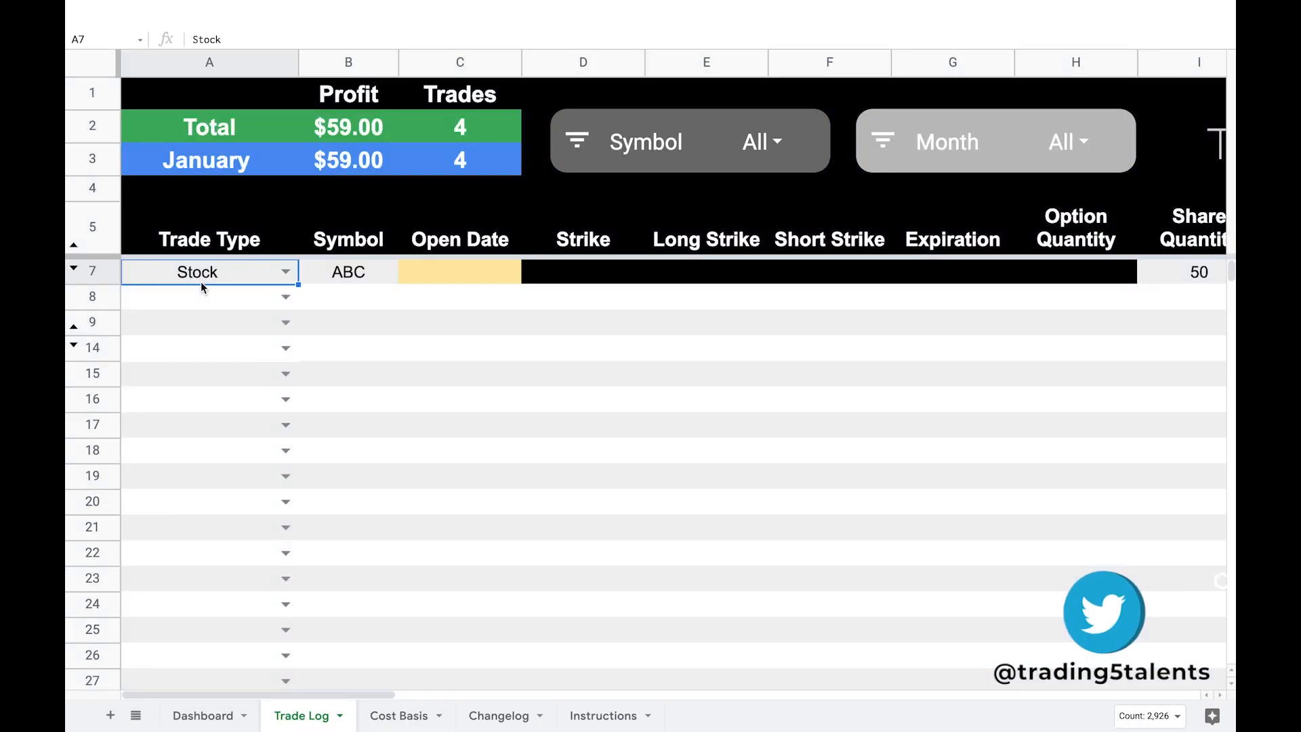
click(223, 297)
click(285, 297)
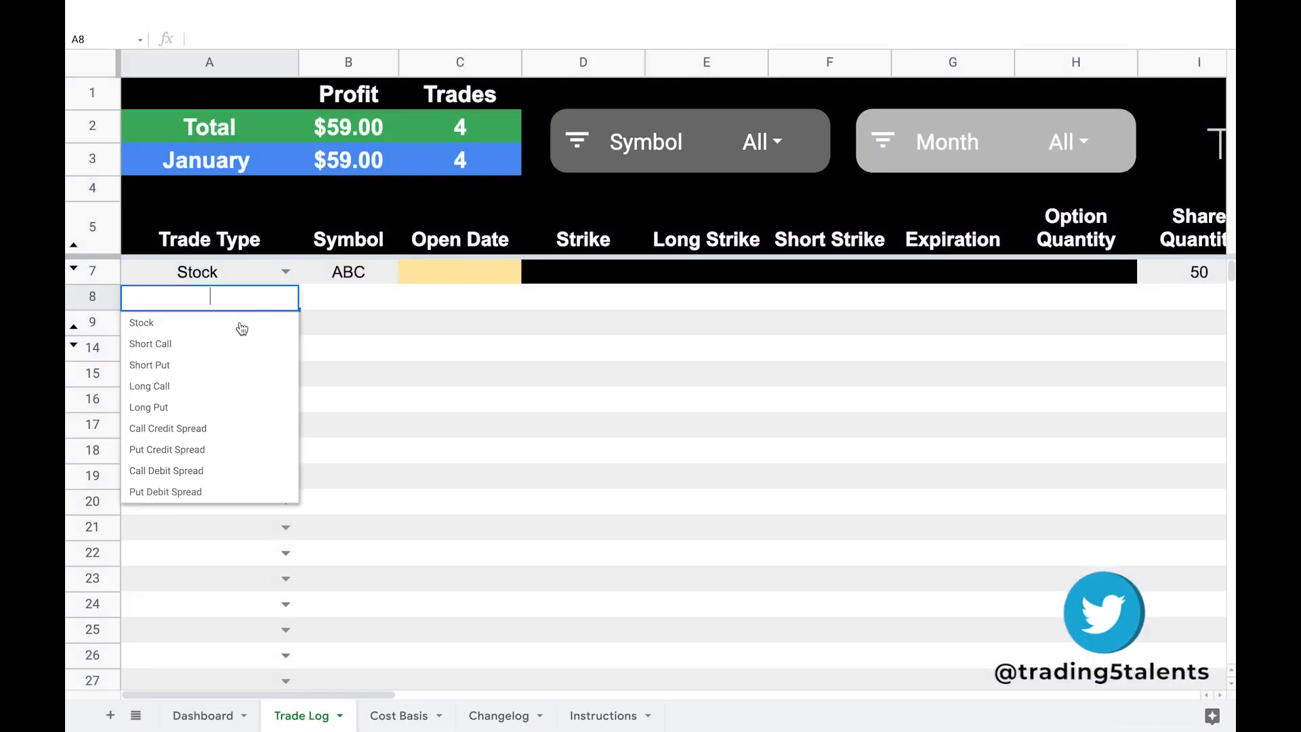
click(234, 329)
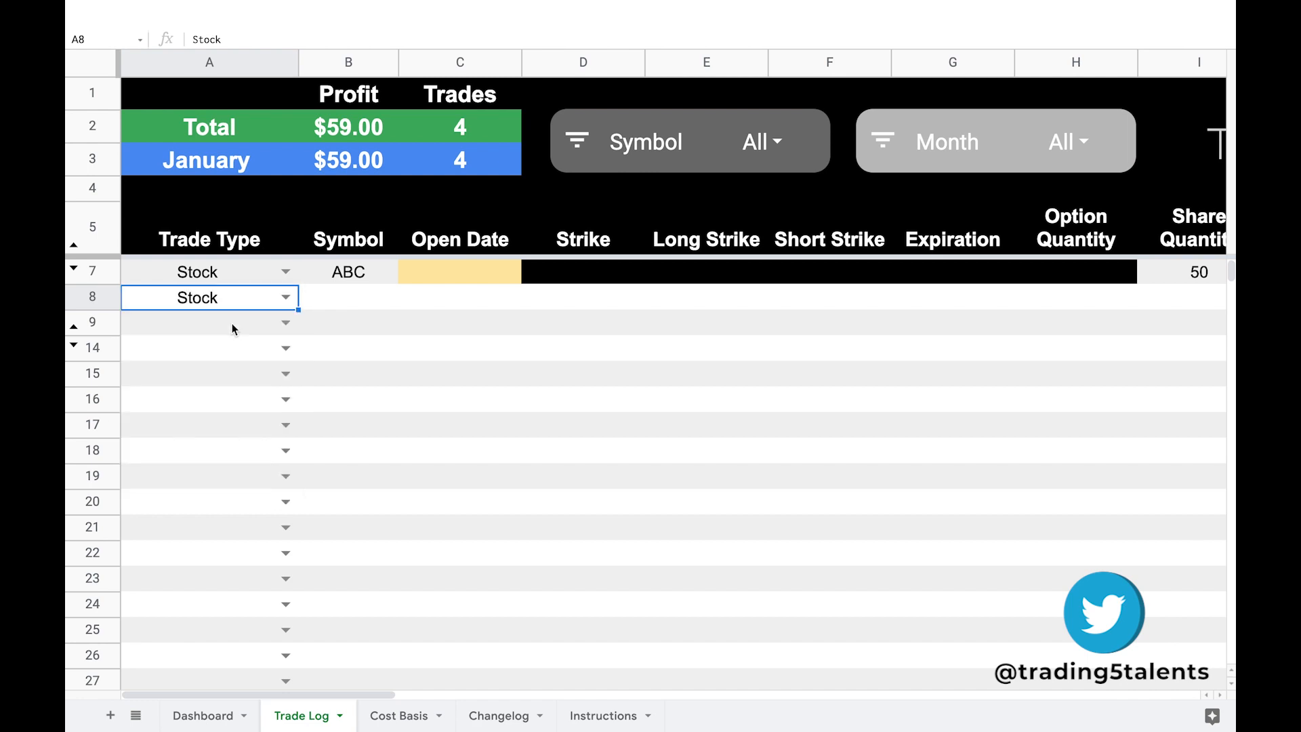
click(363, 301)
text(ABC)
key(Return)
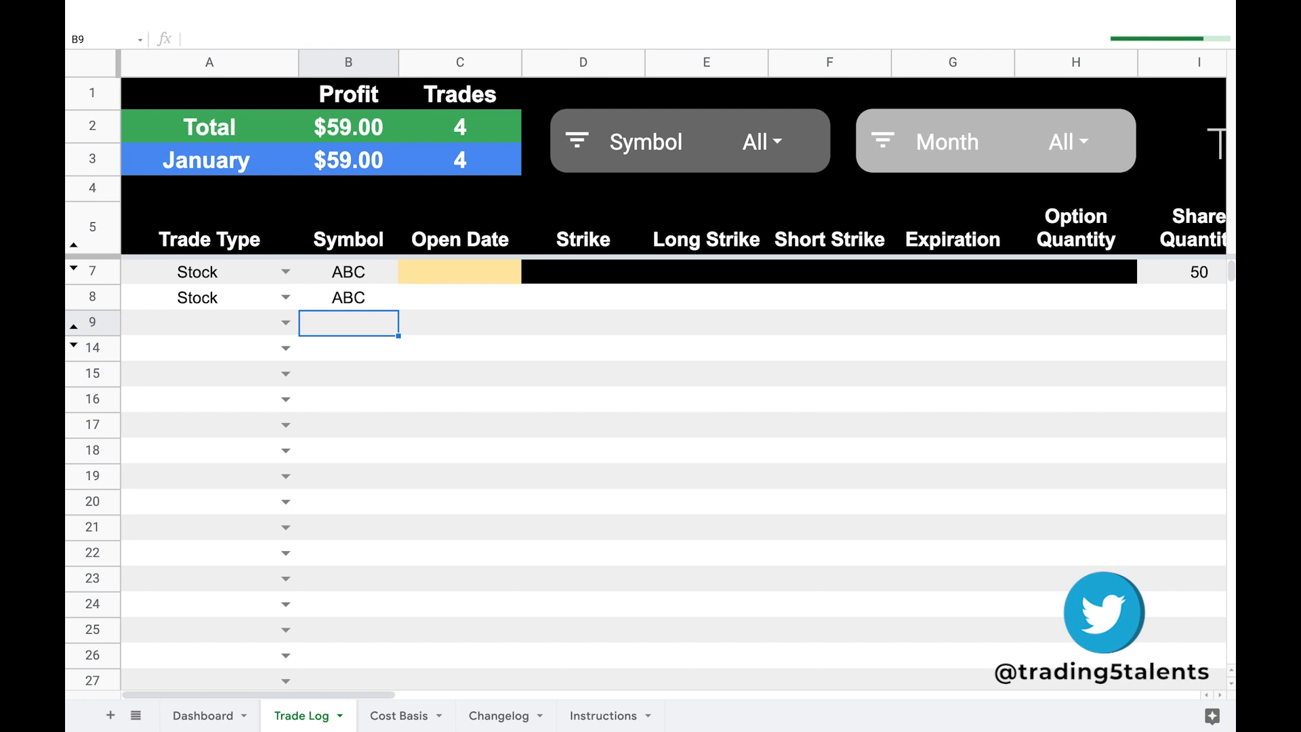
Step: Enter a share quantity of 50 and a buy price of 4 for the ABC trade in row 8, and check the Cost Basis sheet
key(Up)
key(Right)
key(Right)
key(Right)
key(Right)
key(Right)
key(Right)
key(Right)
key(Right)
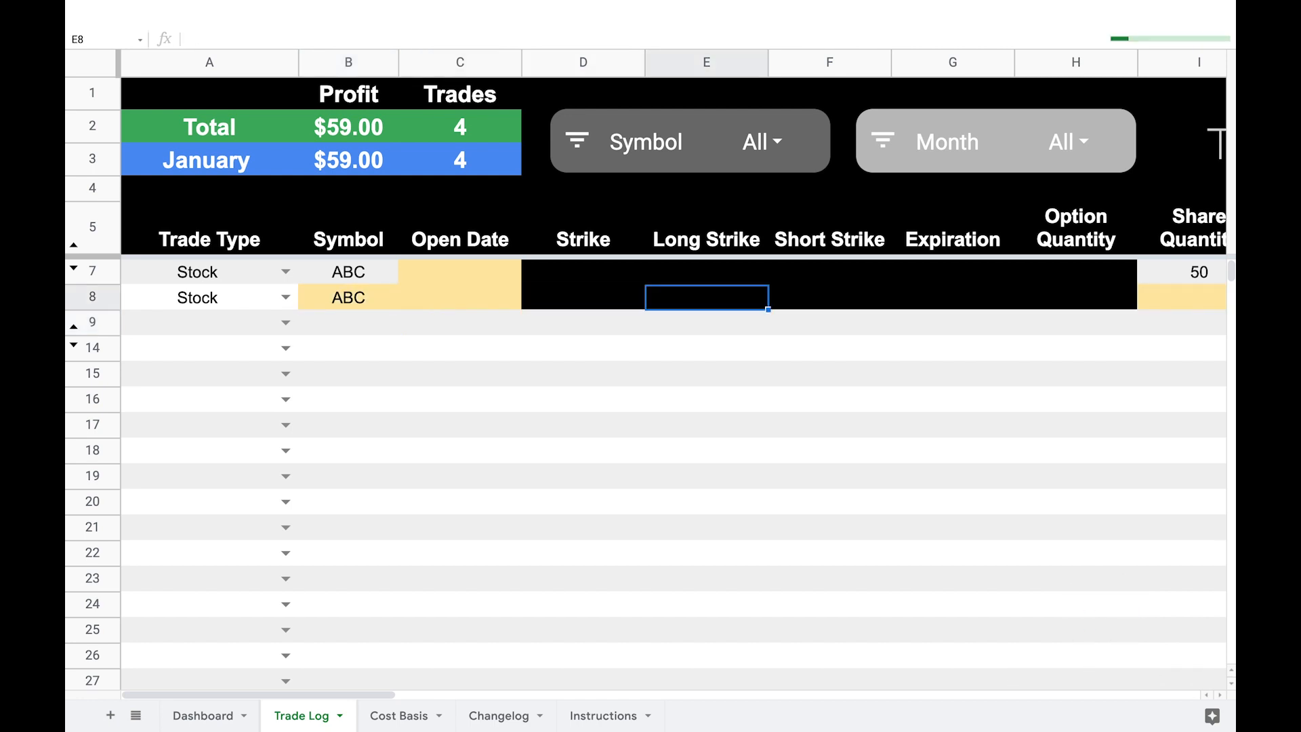
key(Left)
text(50)
key(Tab)
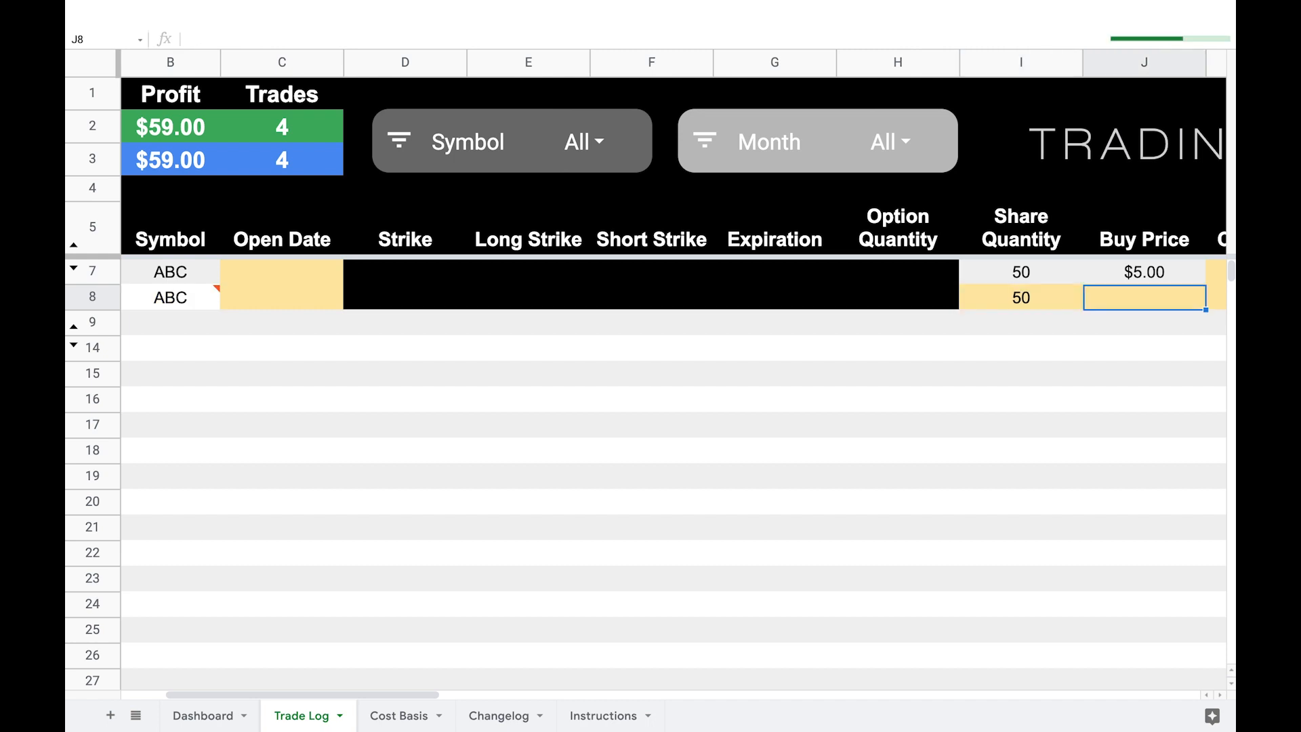
text(4)
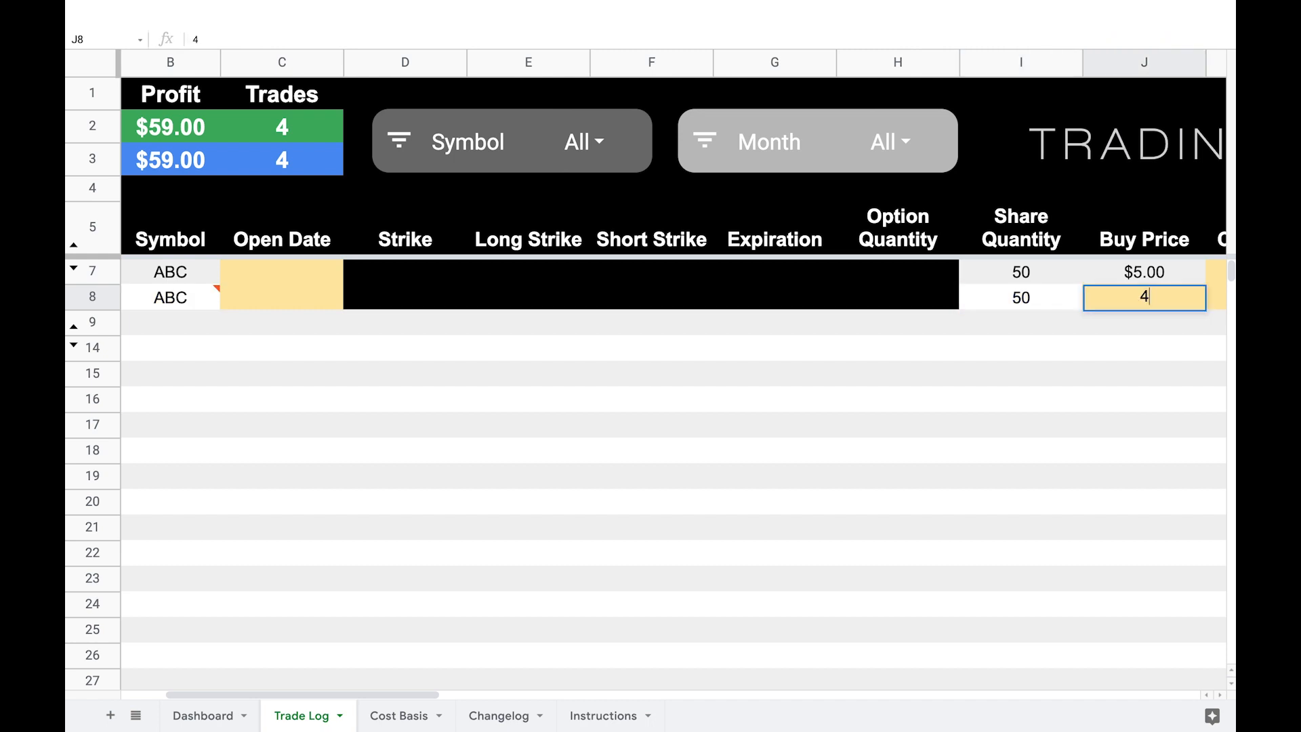
key(Return)
scroll(596, 283, right, 5)
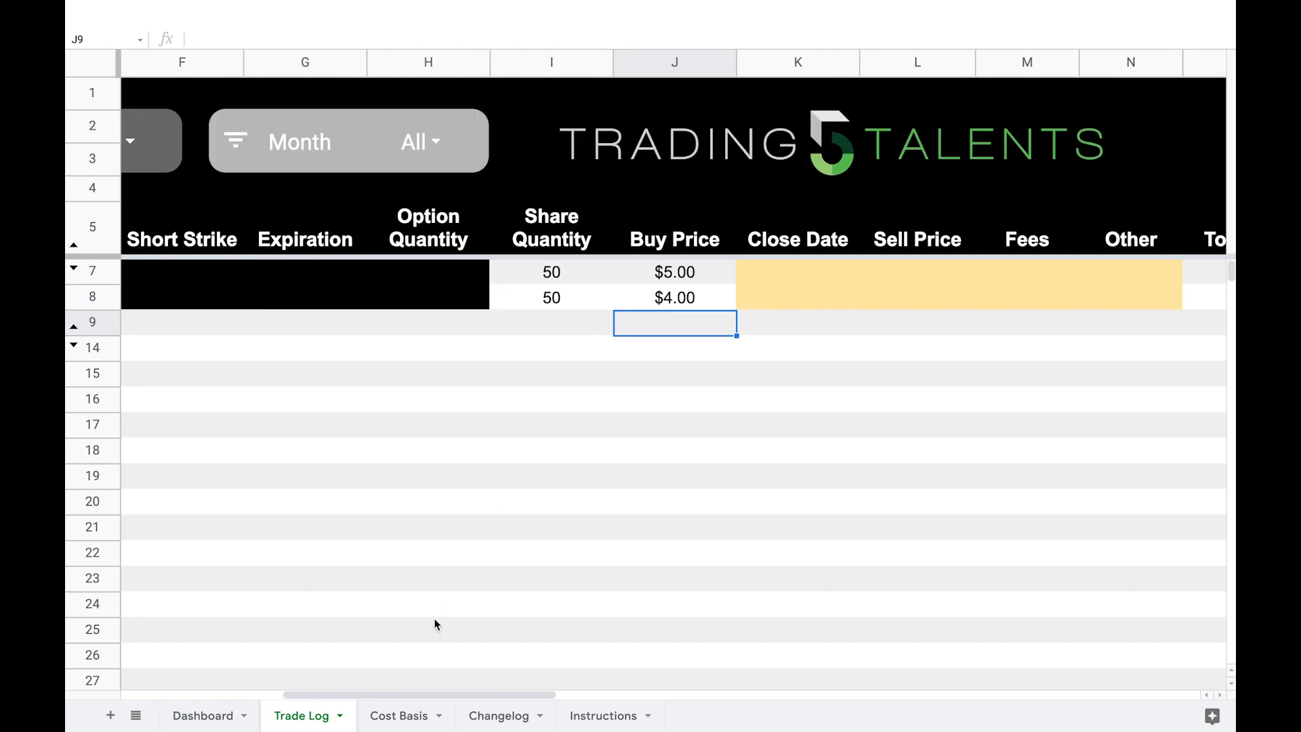
click(398, 716)
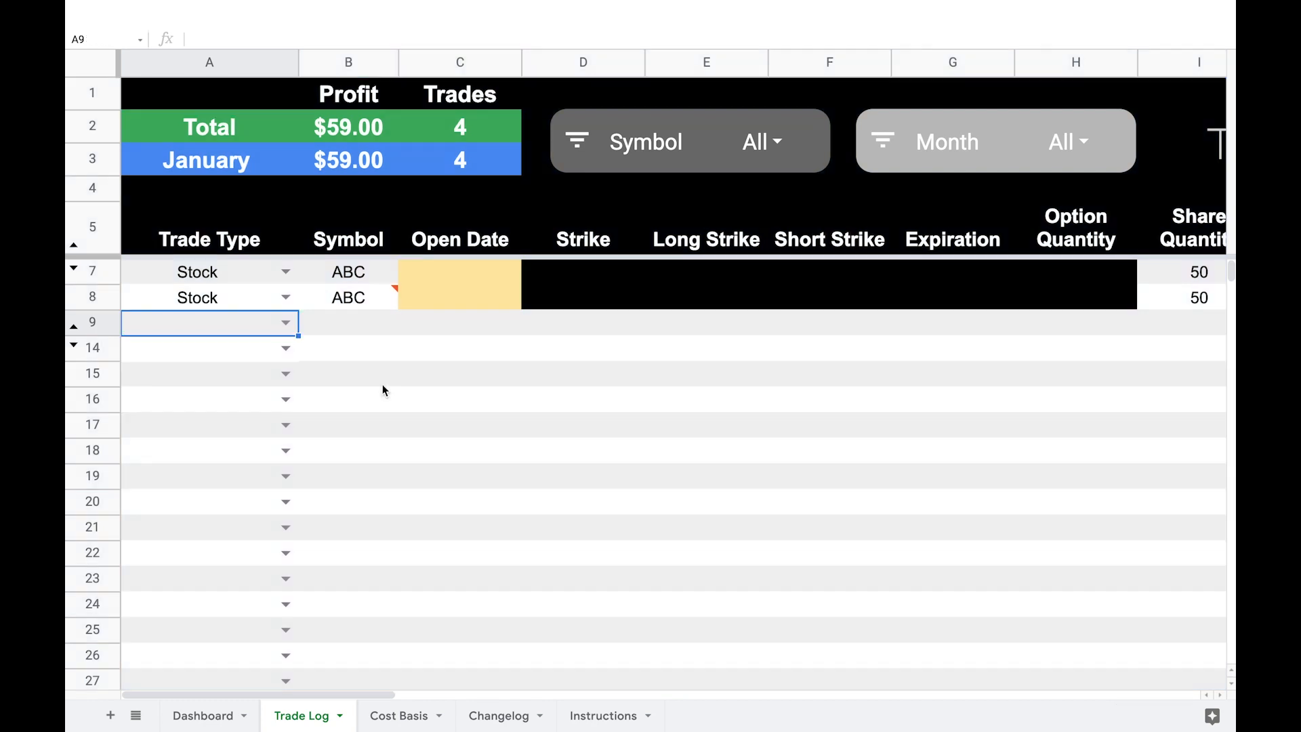
Step: Start a Short Call trade with symbol ABC in row 9 of the Trade Log sheet
click(286, 324)
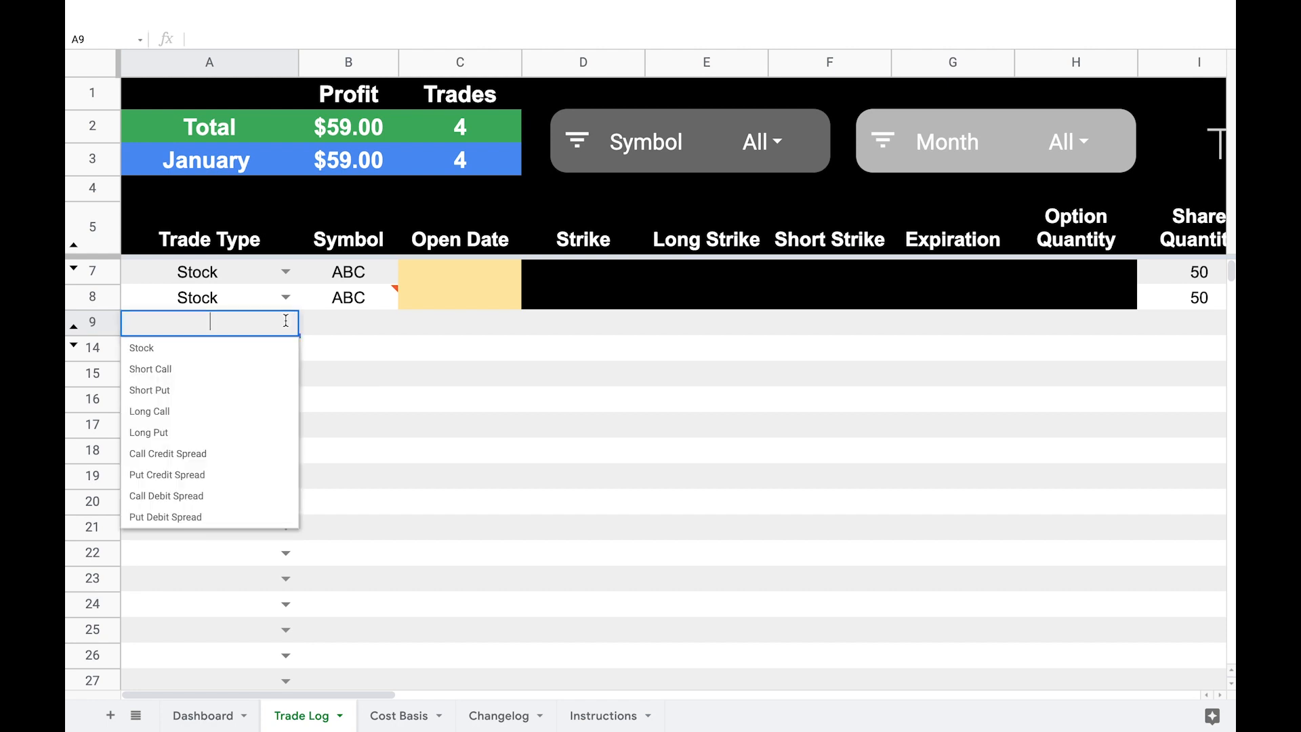
click(246, 368)
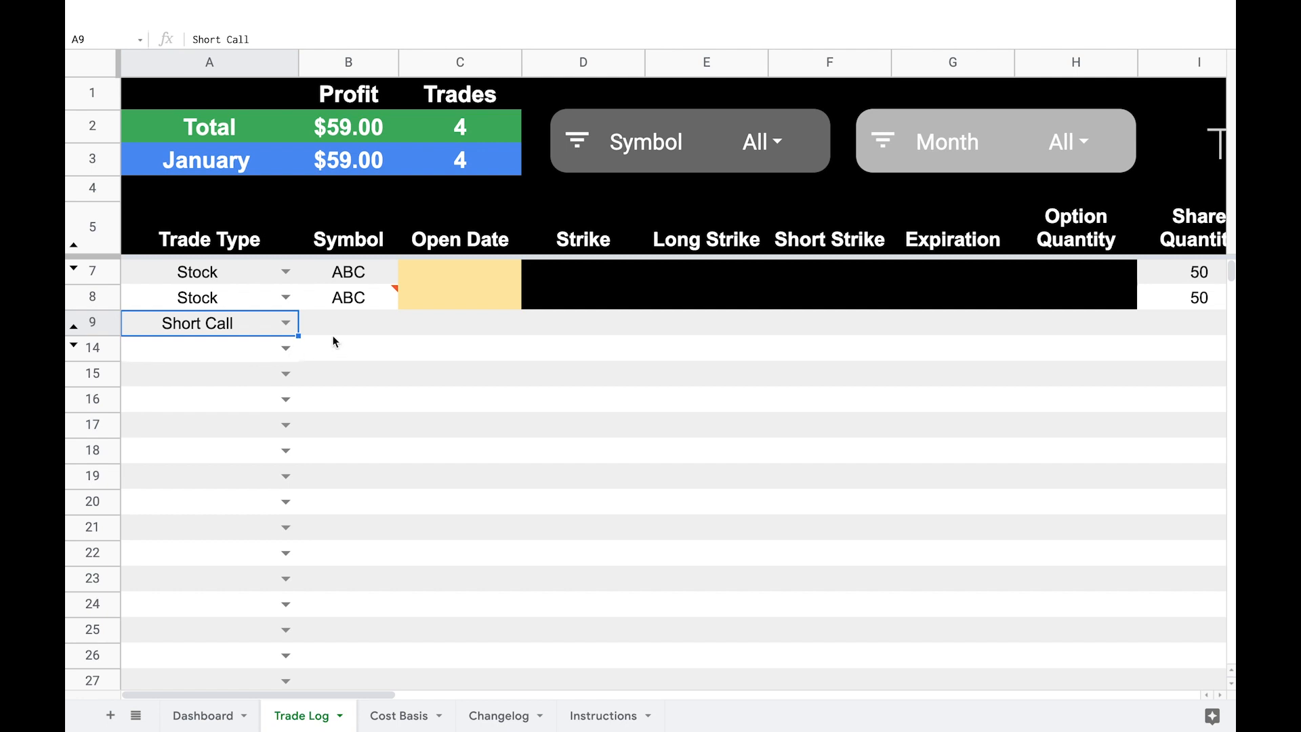
click(351, 332)
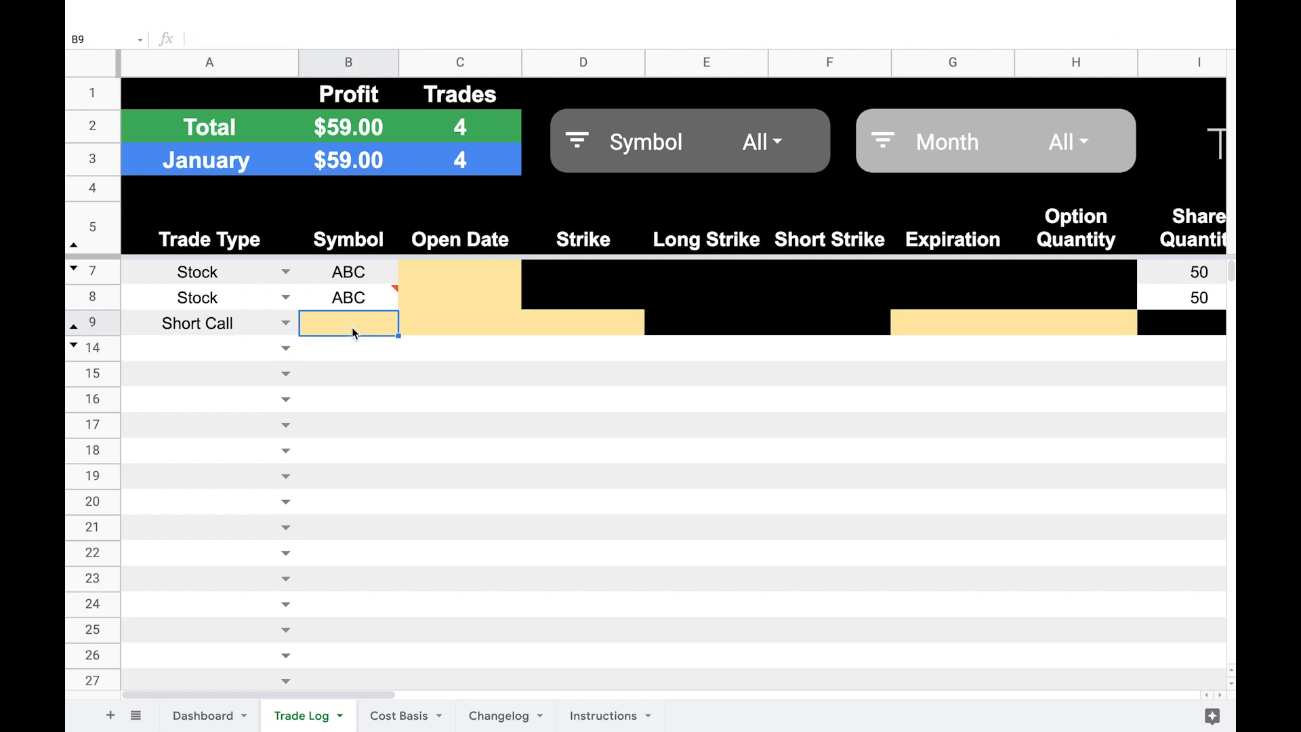
text(ABC)
key(Tab)
key(Tab)
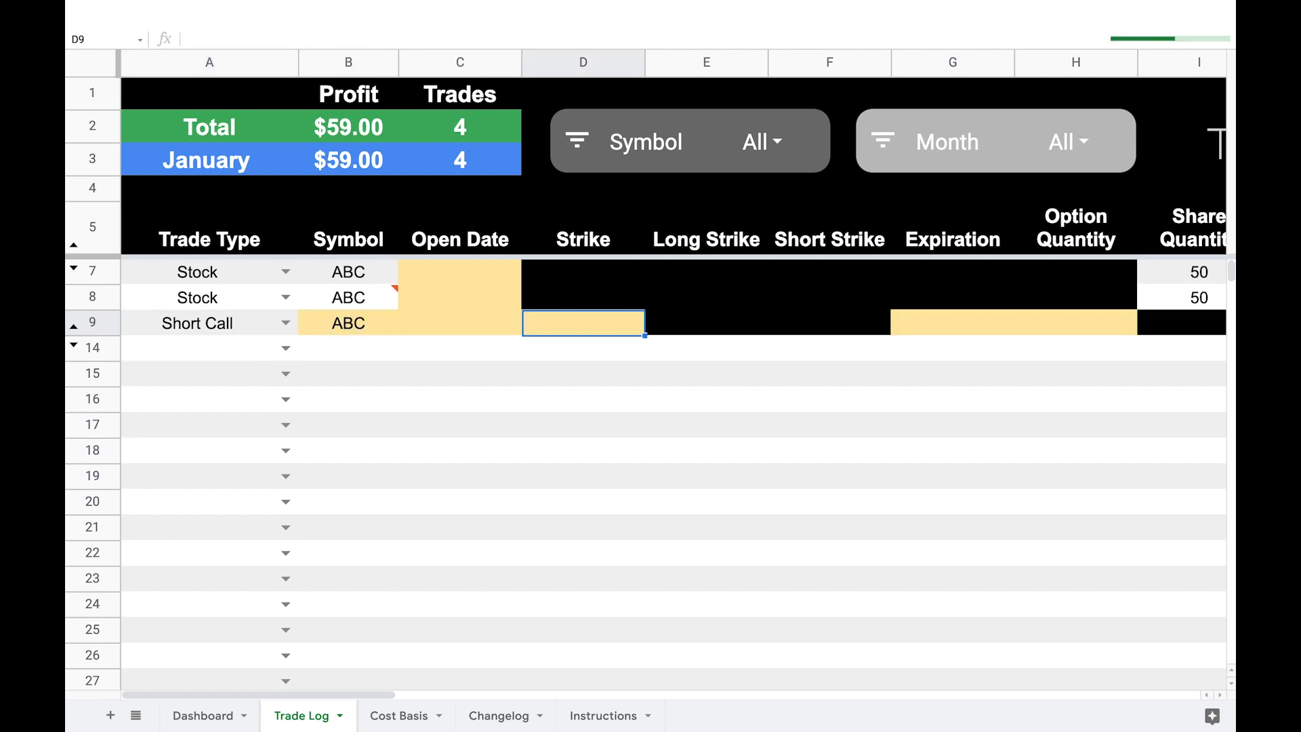
Step: Enter a strike of 5 and an option quantity of 1 for the ABC short call in row 9
text(5)
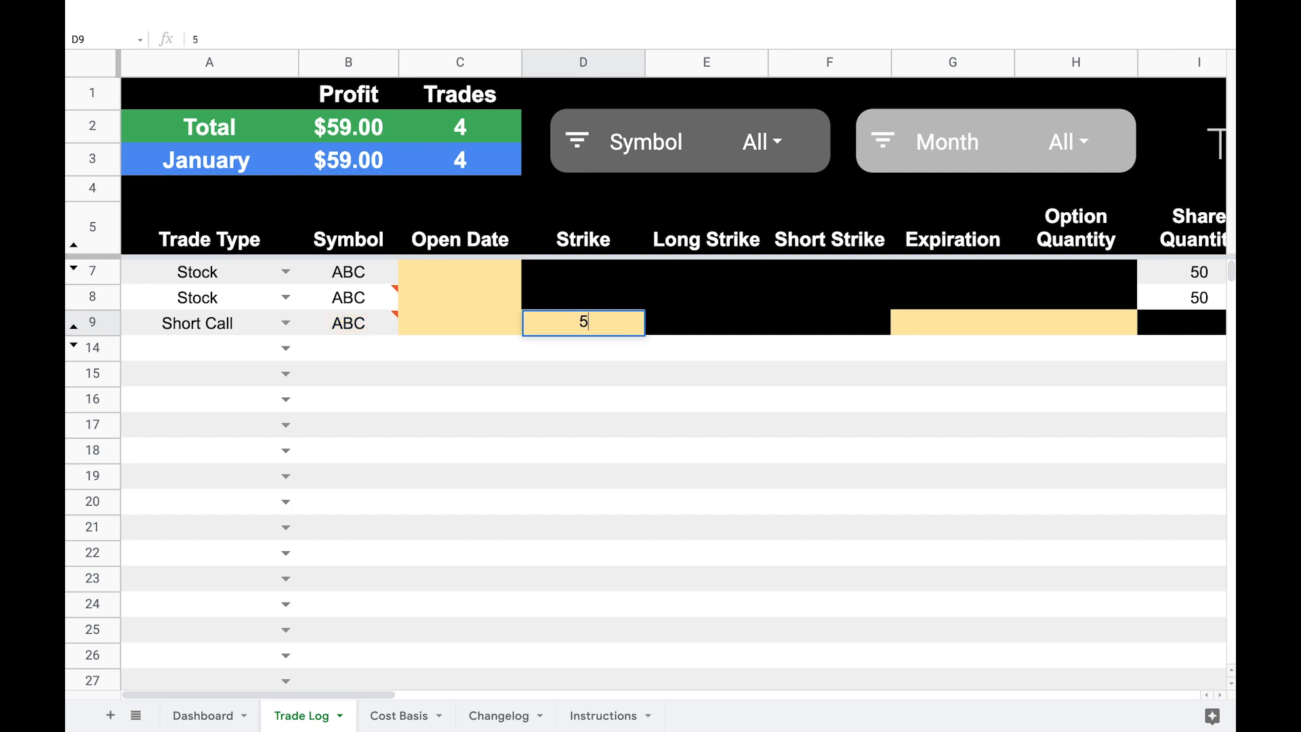
key(Return)
click(952, 323)
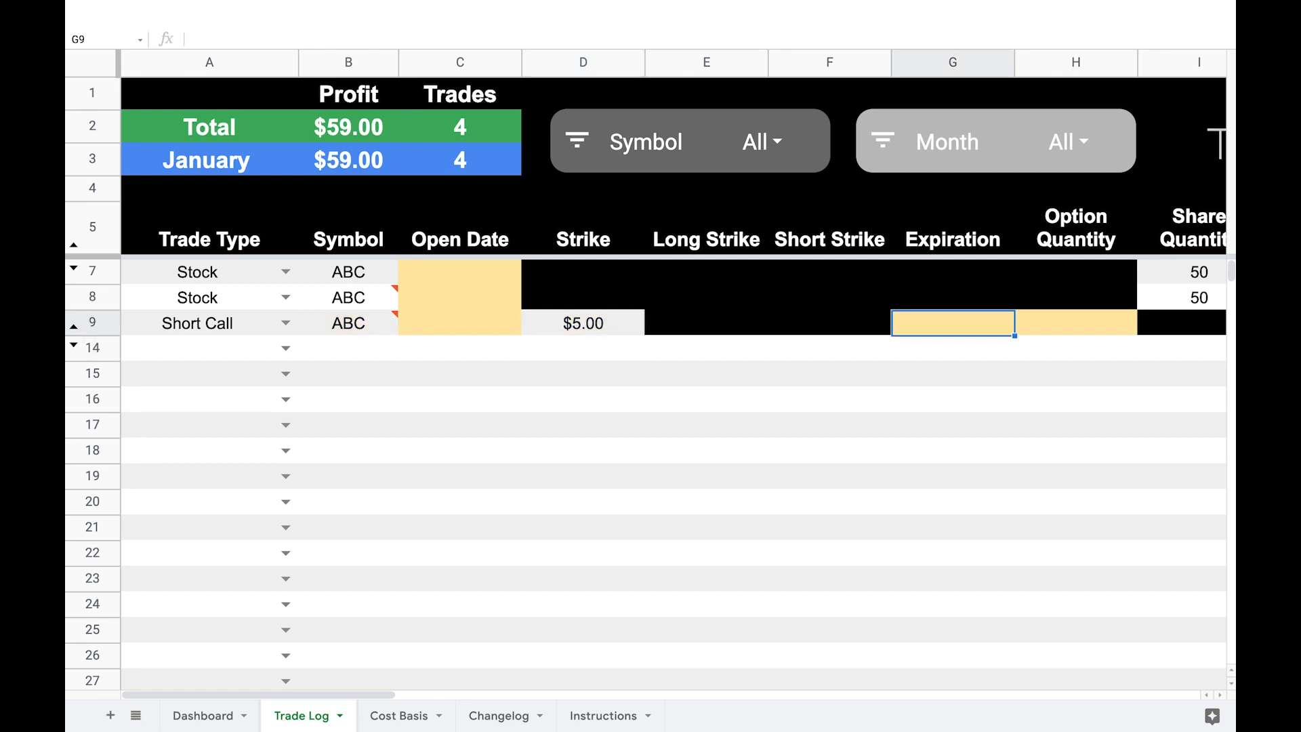
click(1076, 323)
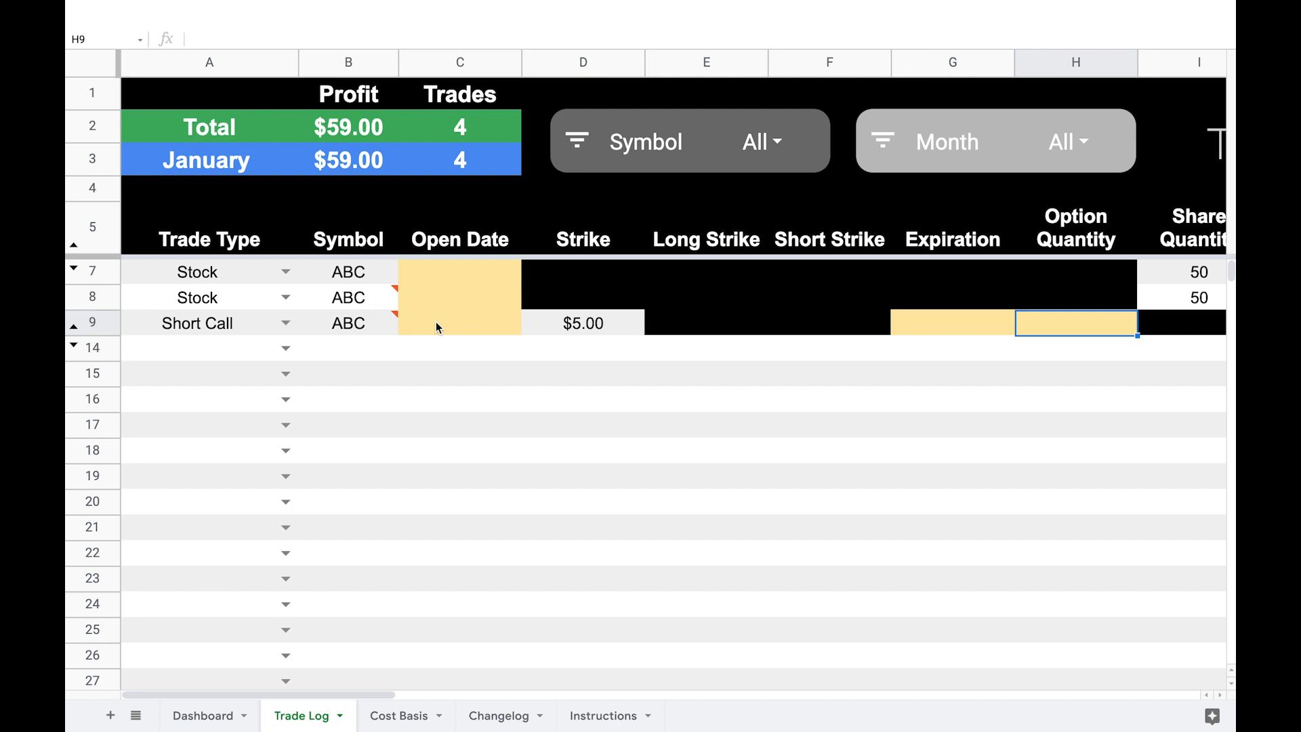
text(1)
key(Tab)
key(Tab)
key(Tab)
key(Tab)
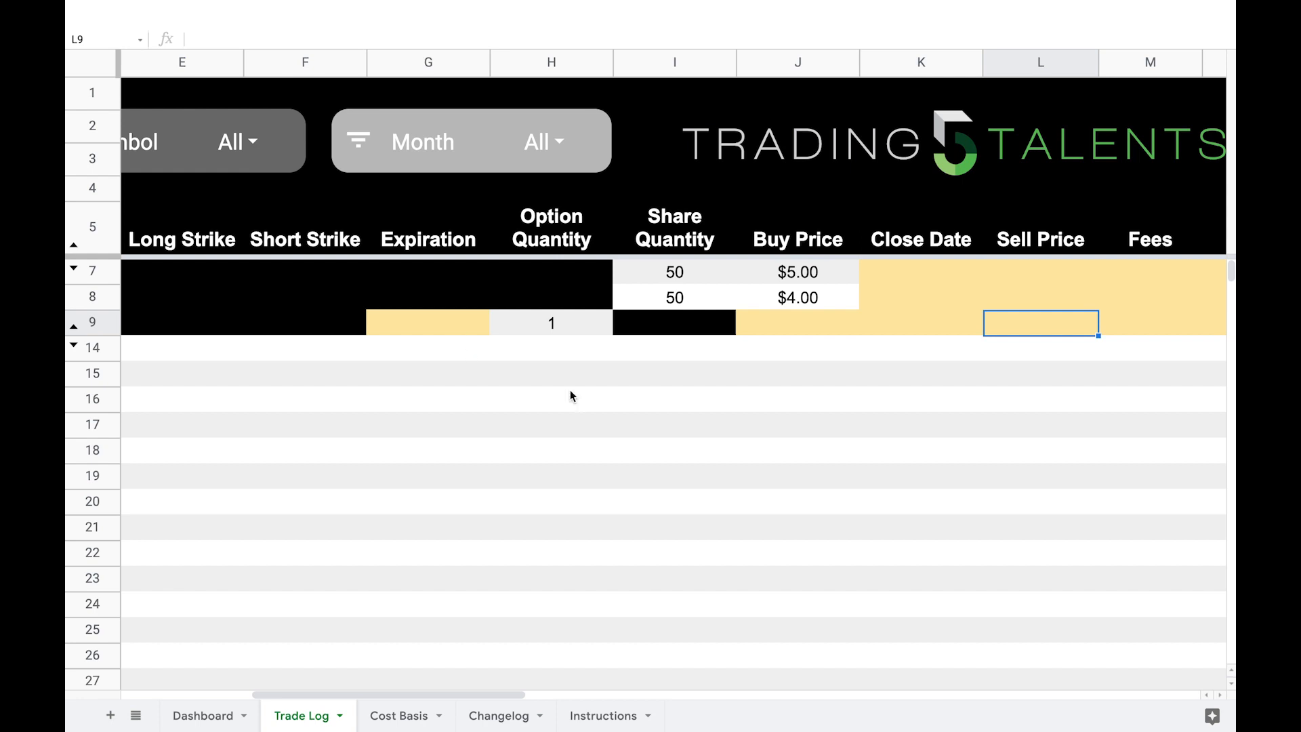
Step: Check the short call's cost basis in row 9 and enter a sell price of 0.5 for the trade
scroll(586, 398, right, 10)
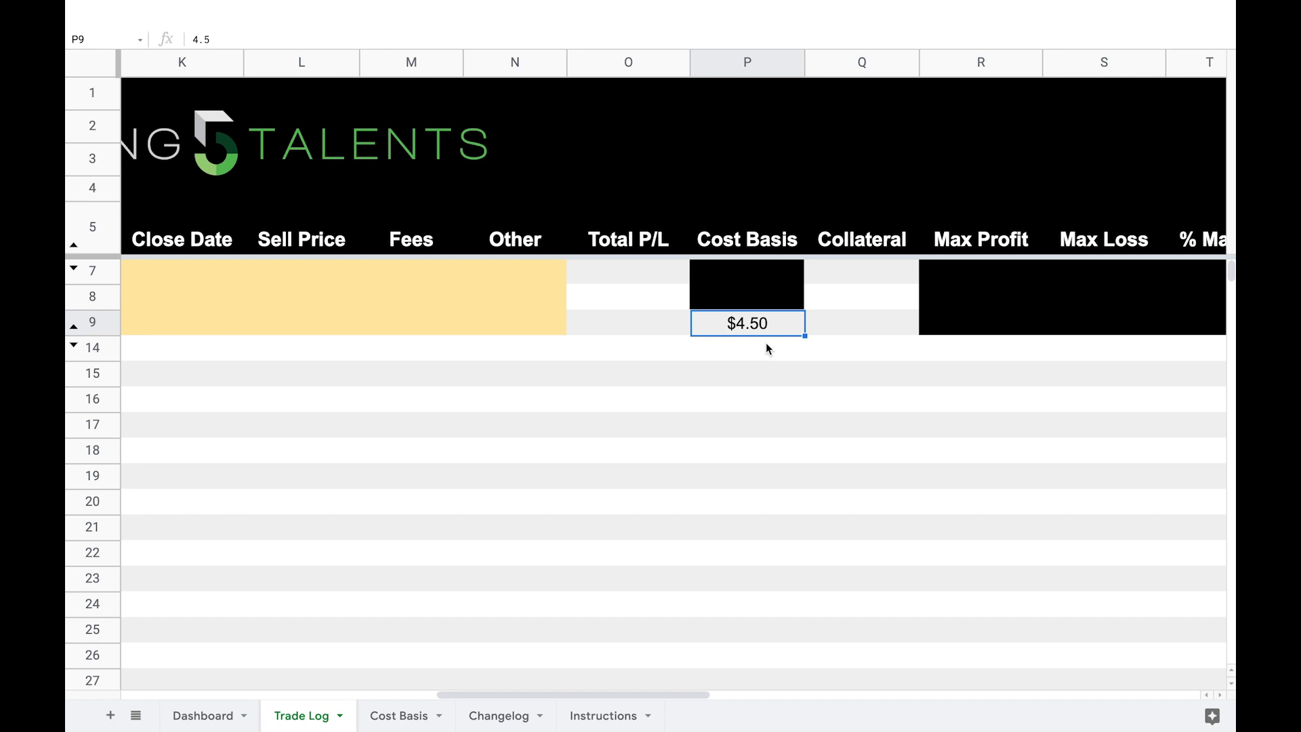
scroll(765, 343, left, 5)
scroll(766, 343, right, 1)
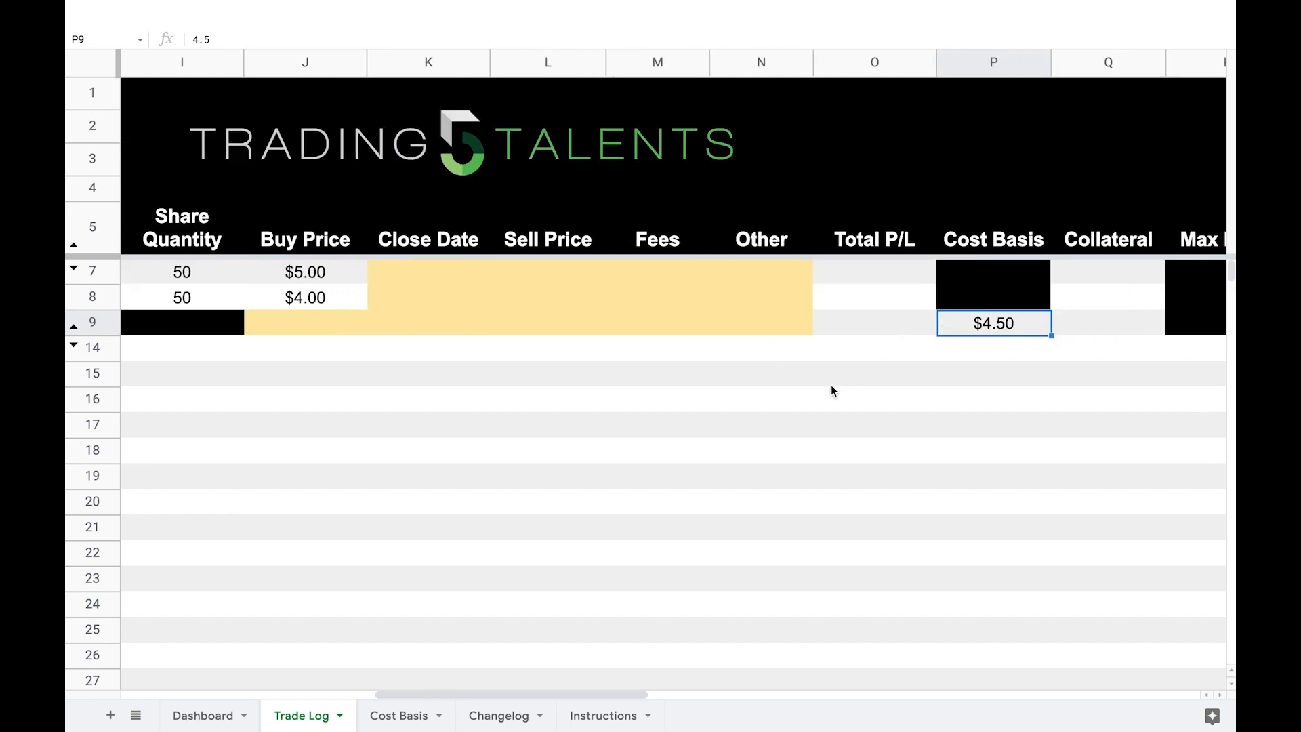
scroll(831, 386, left, 5)
scroll(831, 386, right, 2)
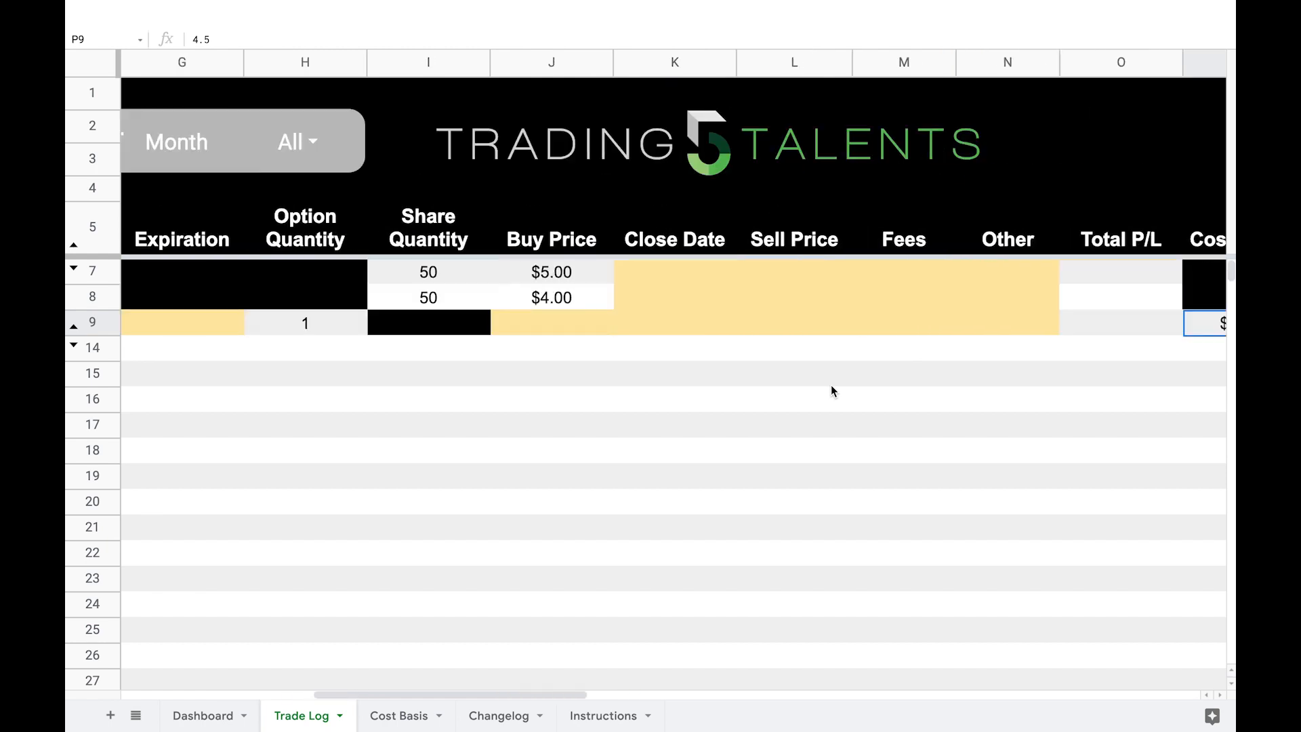
click(805, 329)
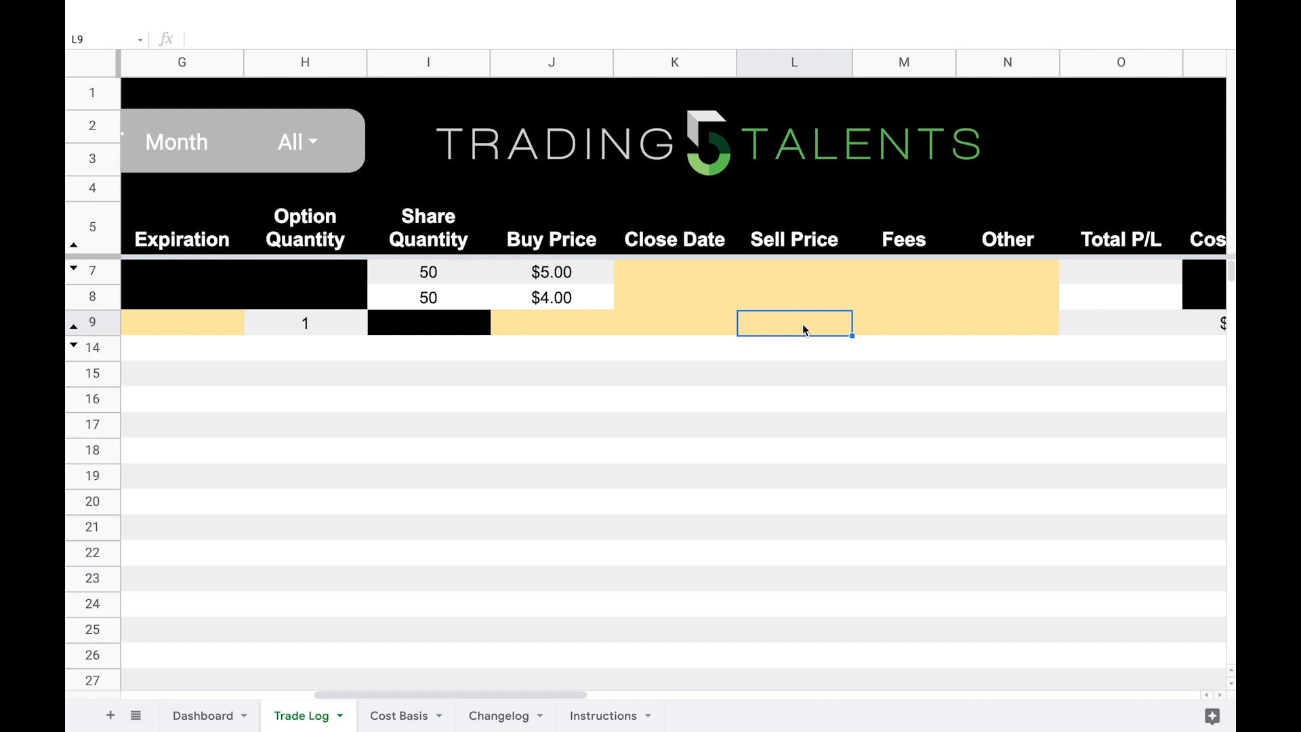
text(.5)
key(Return)
Step: Enter a close date of 12-31-21 and a buy price of 0 for the ABC short call in row 9
key(Left)
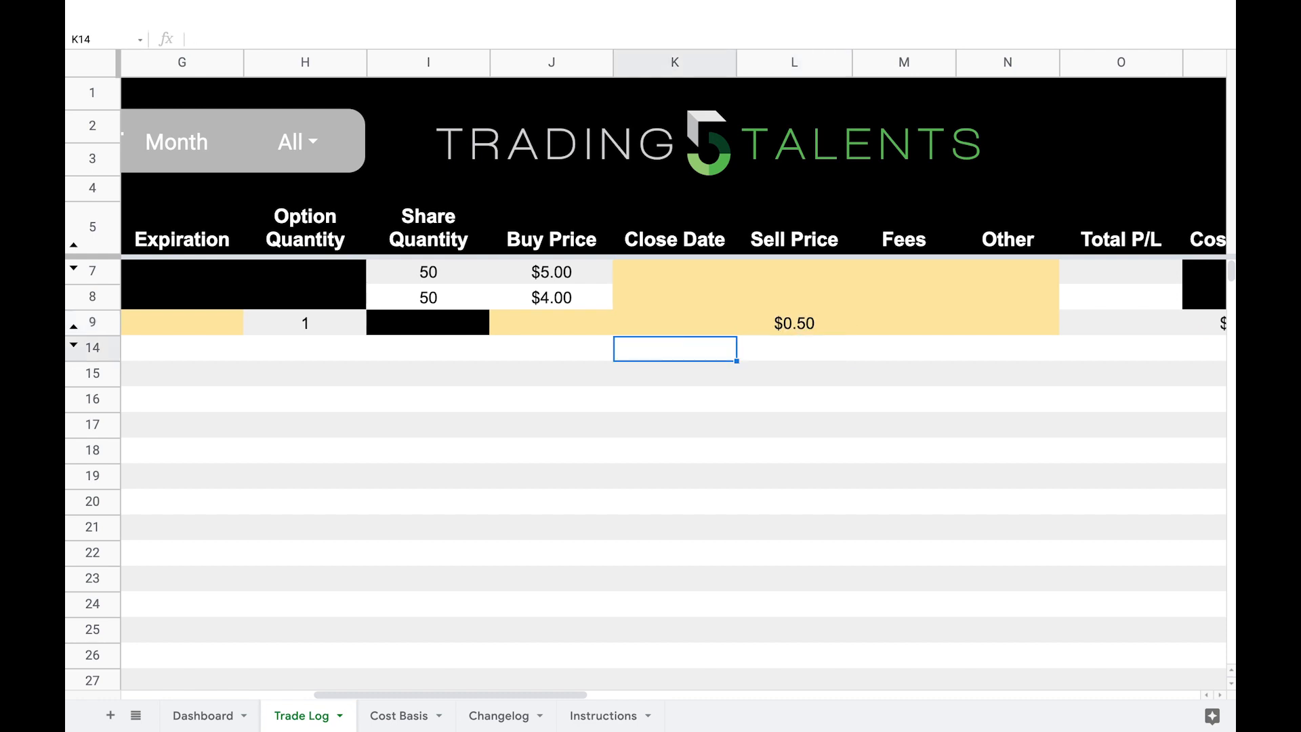
key(Up)
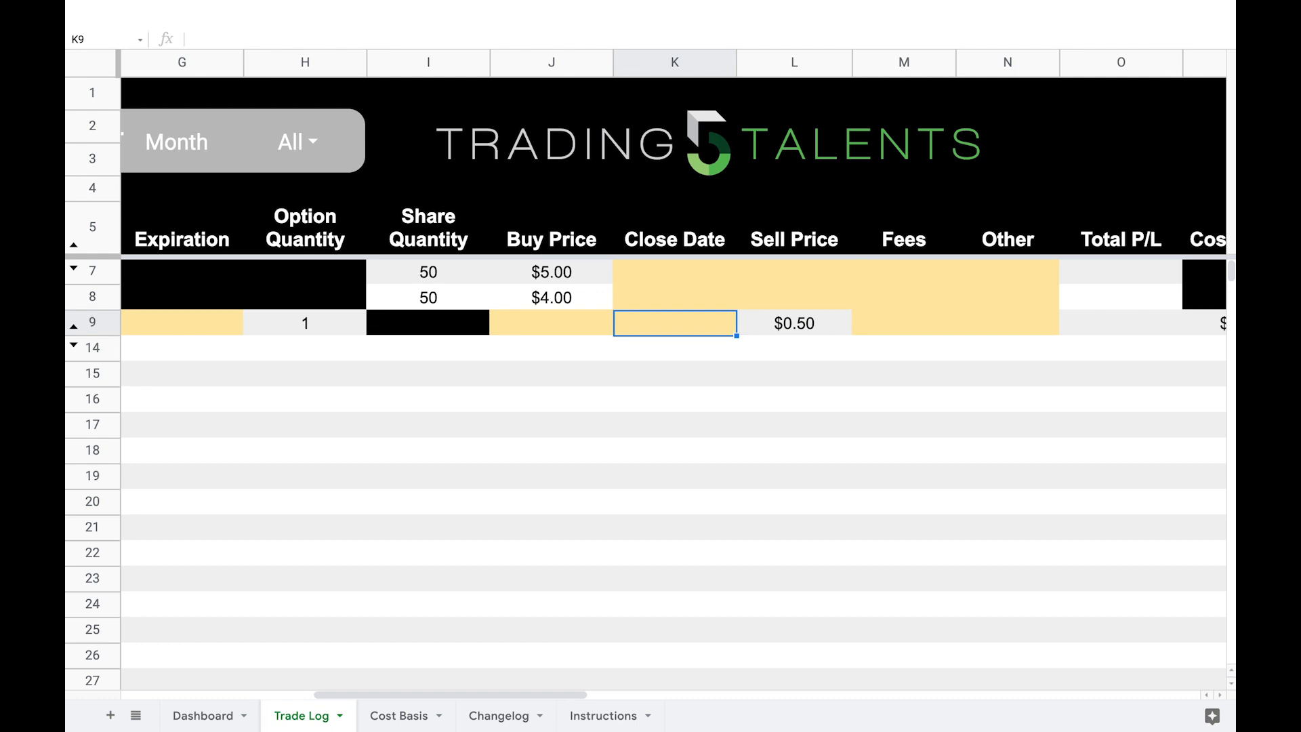
text(12-31-21)
key(Return)
click(556, 326)
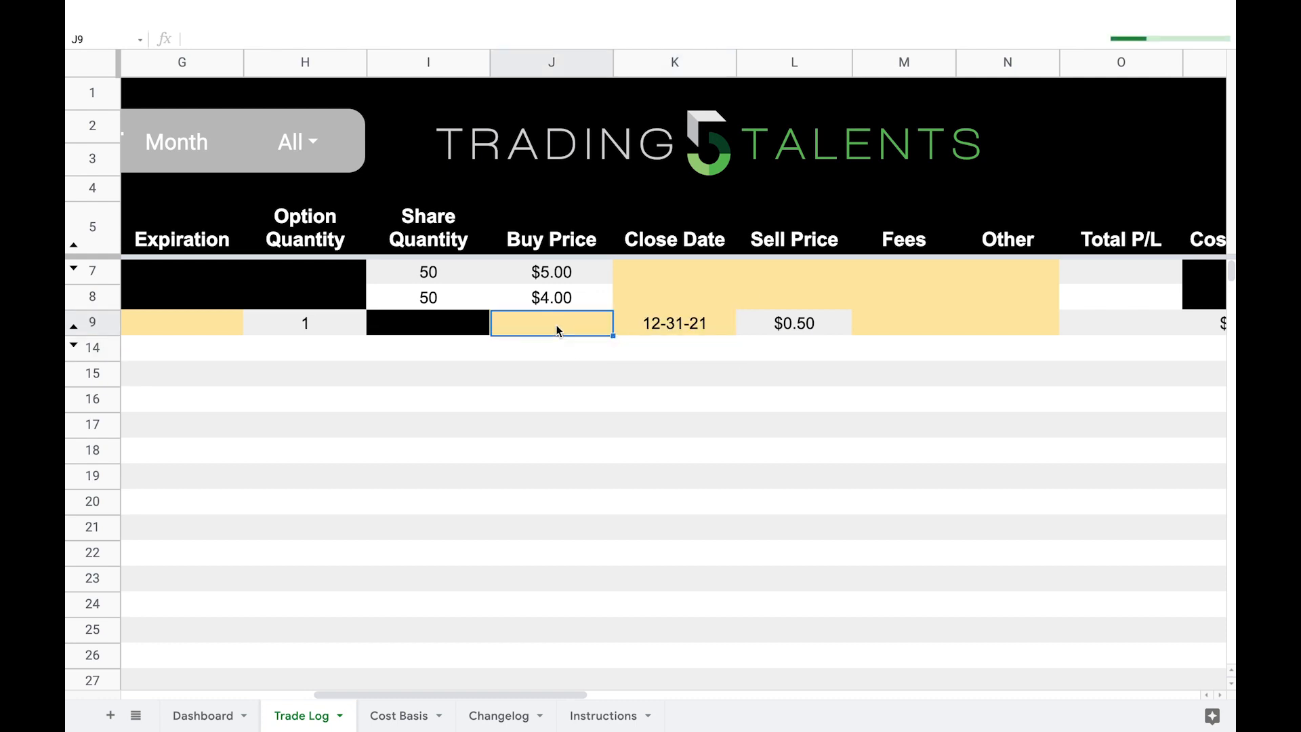
text(0)
key(Return)
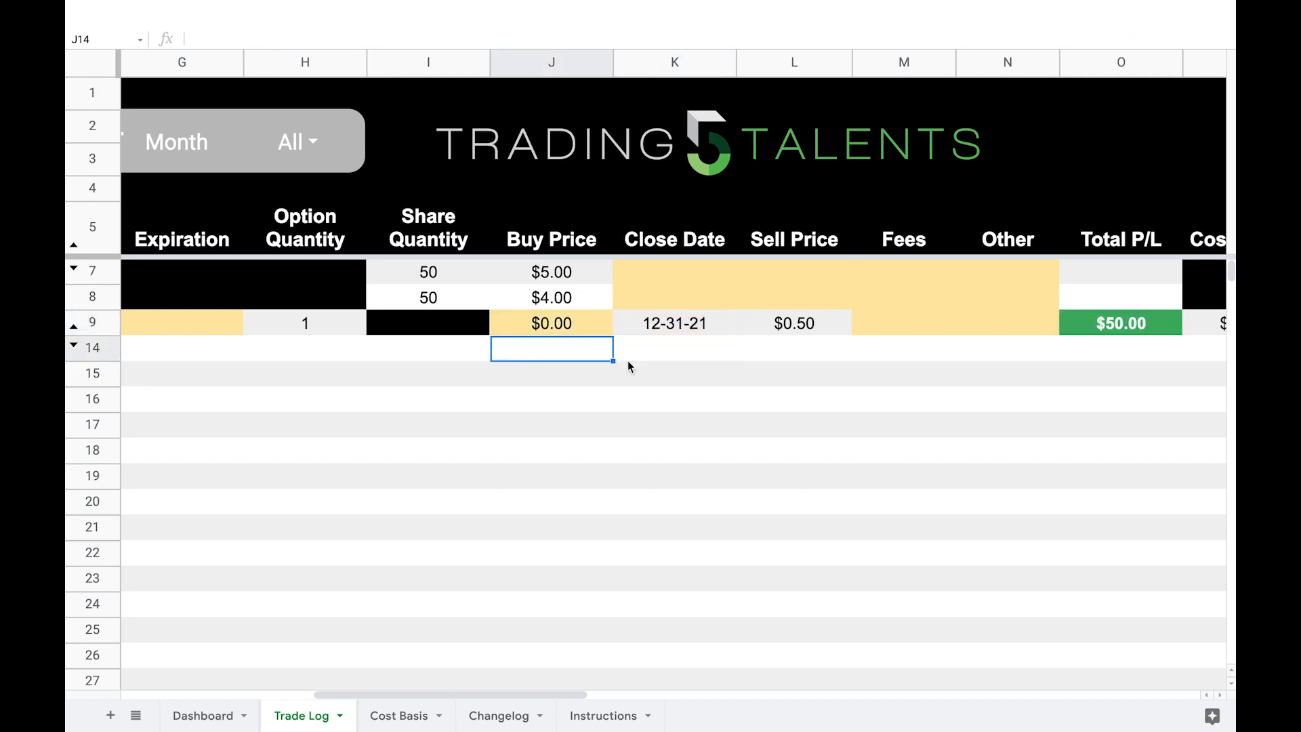
Step: Review the closed short call's profit and cost basis in row 9, and check ABC on the Cost Basis sheet
scroll(810, 353, right, 2)
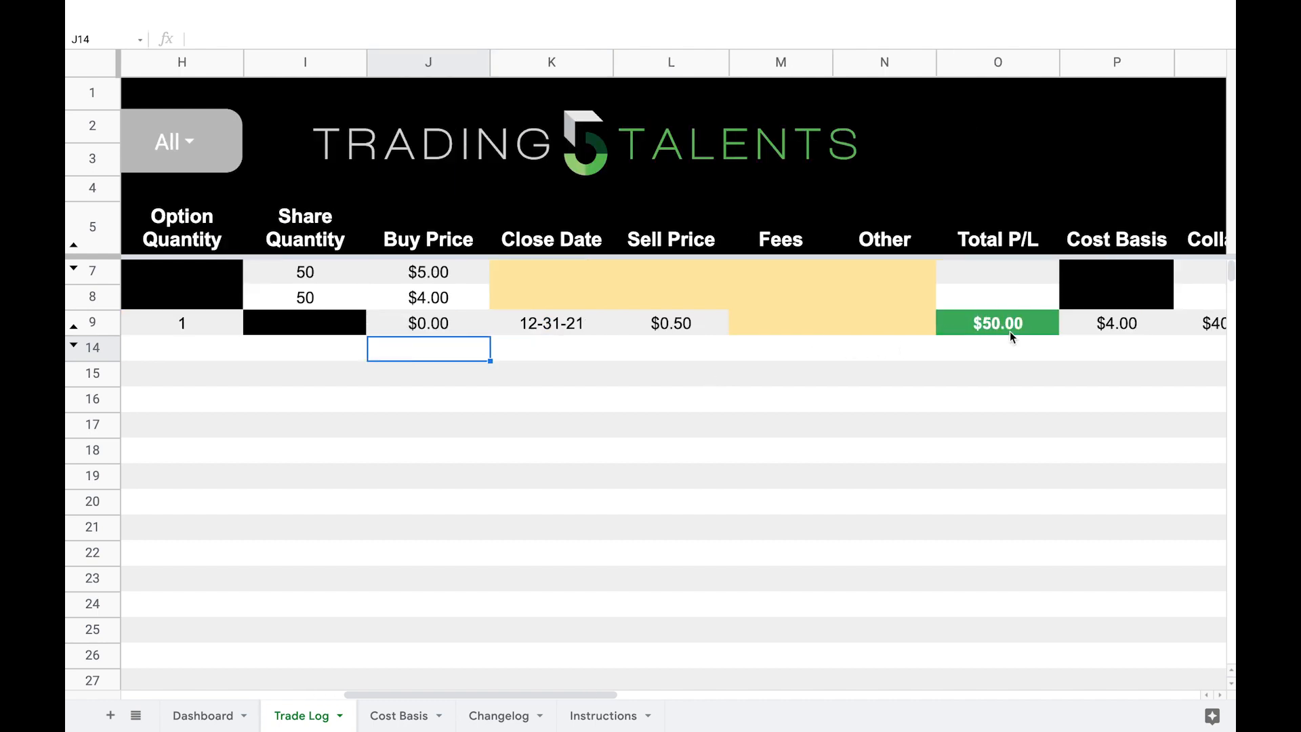
click(1118, 326)
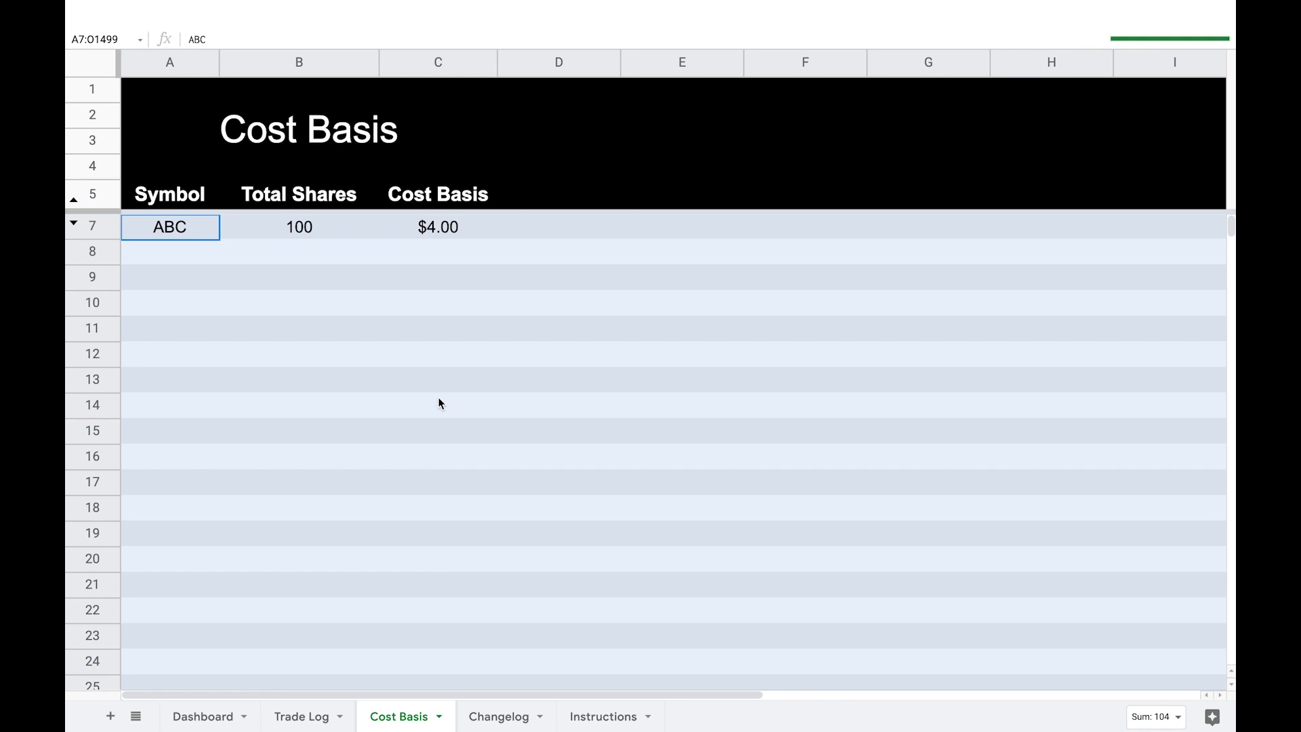
click(438, 405)
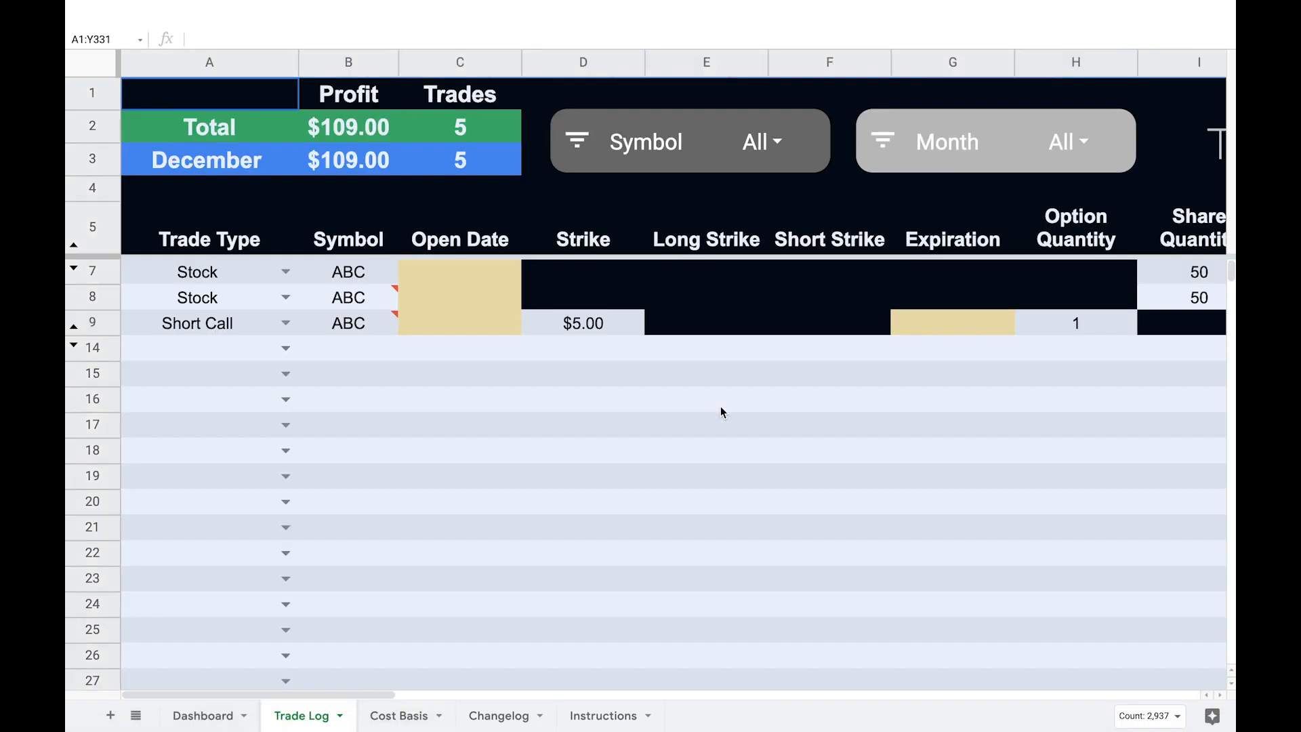
scroll(721, 412, right, 5)
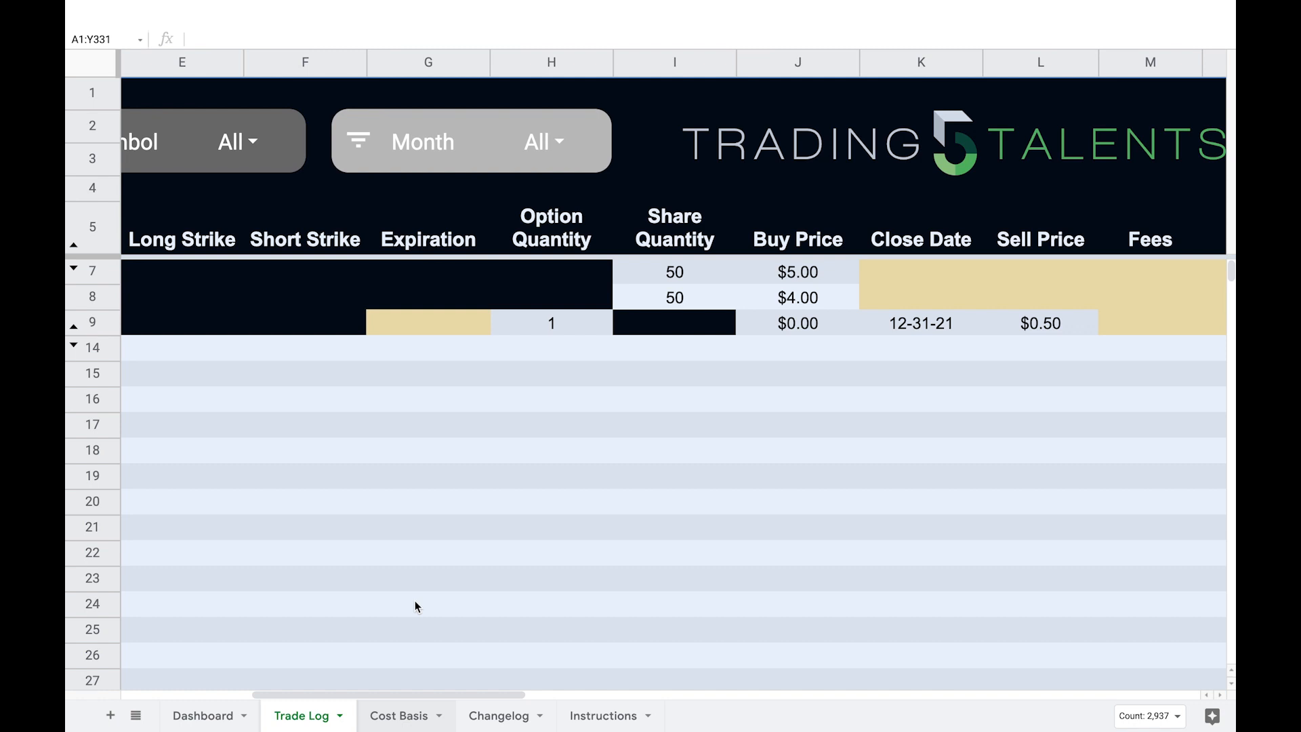
Step: Unhide the Cost Basis Lookup sheet
click(416, 562)
key(Escape)
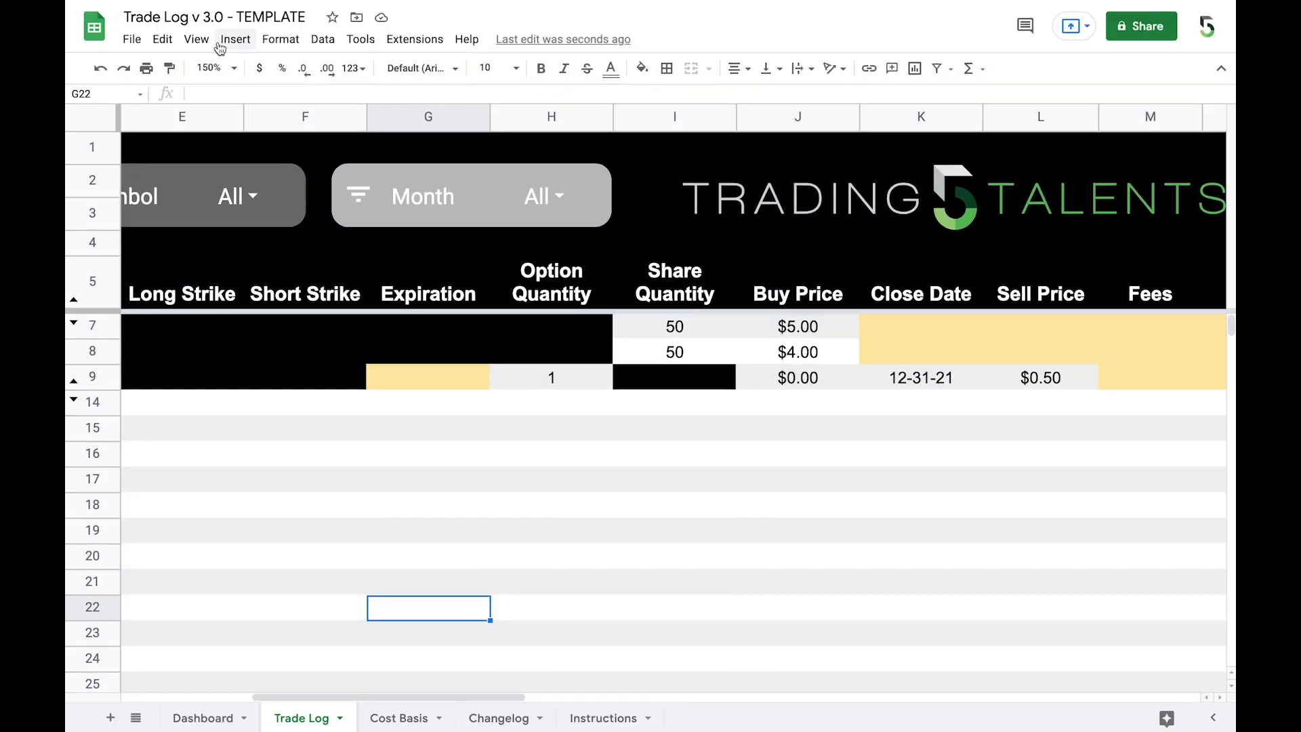
click(196, 39)
mouse_move(282, 174)
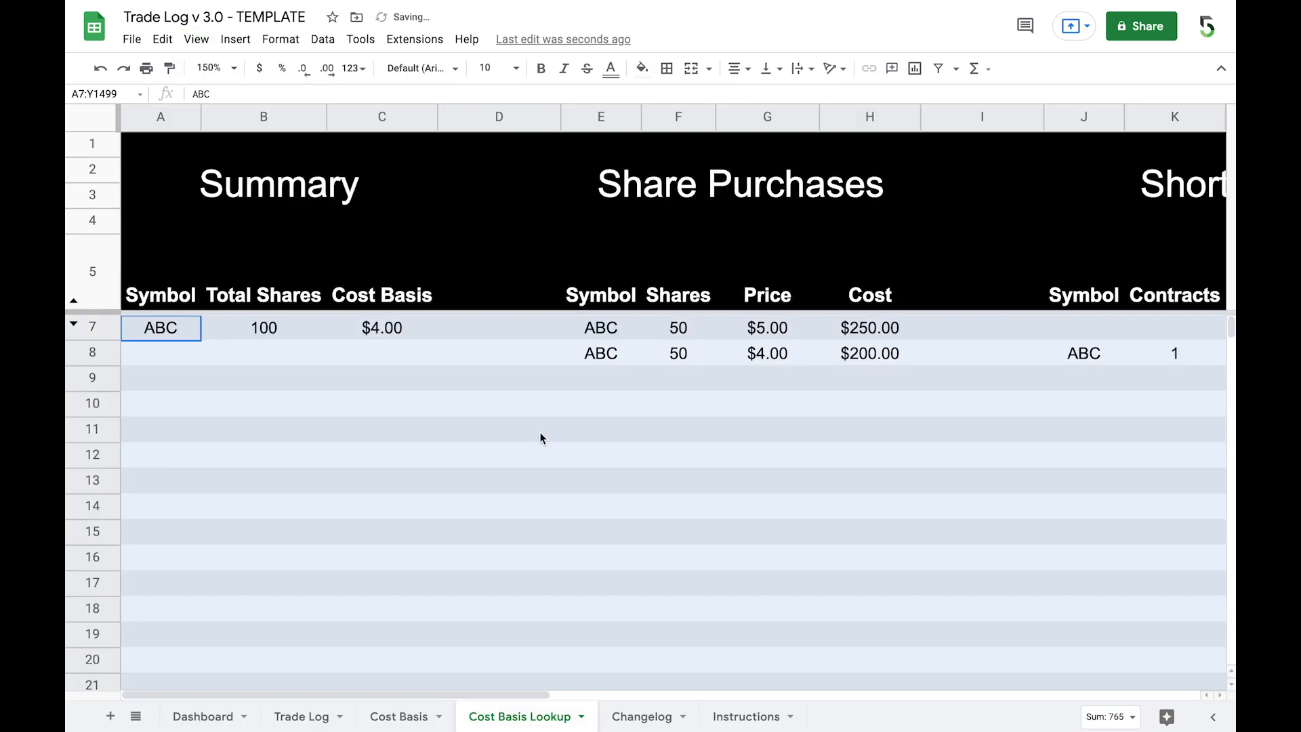
click(540, 434)
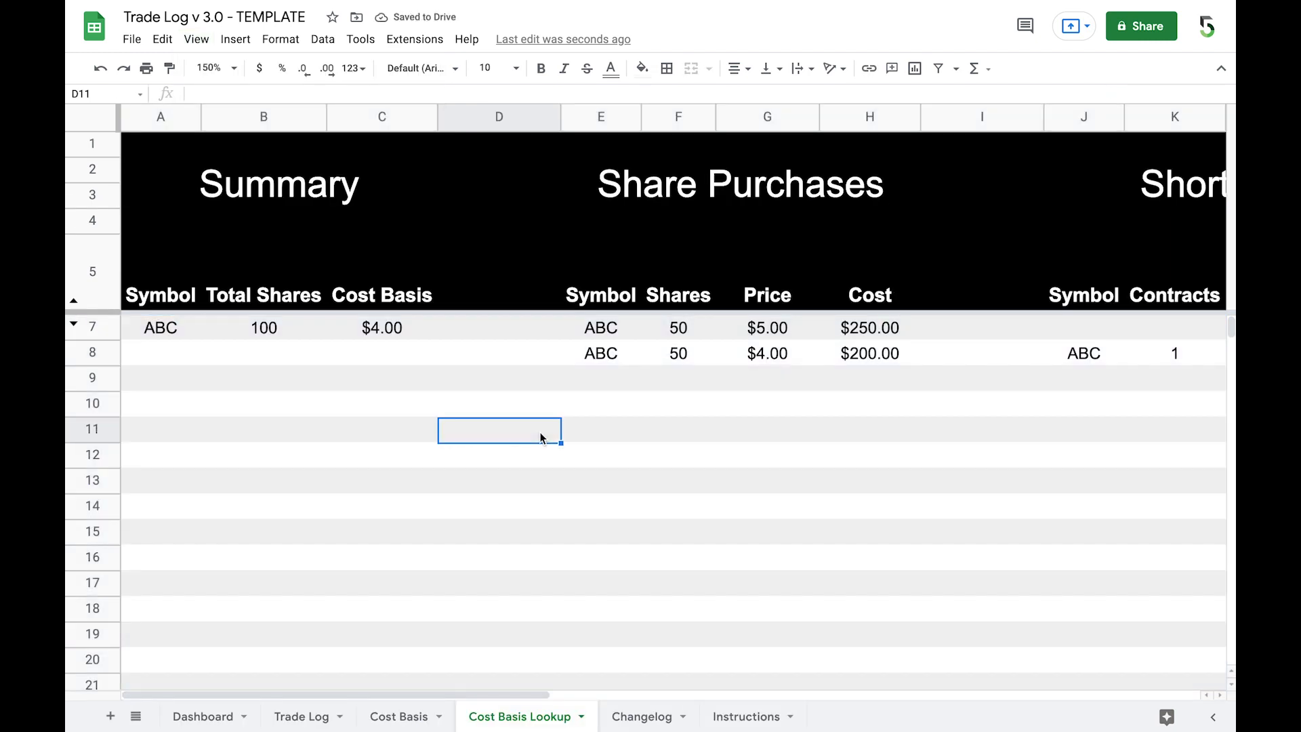
Step: Examine the Summary, Share Purchases and Short Calls sections of the Cost Basis Lookup sheet for ABC
scroll(540, 437, right, 1)
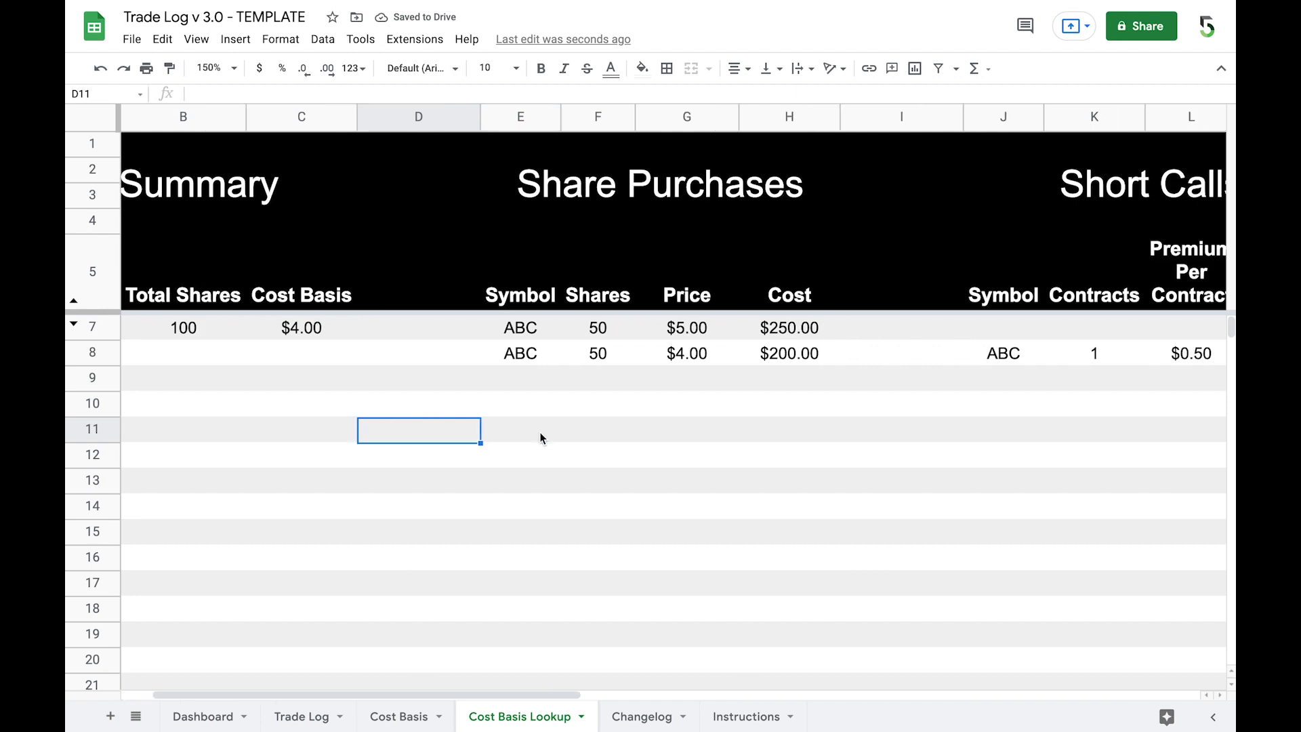
scroll(539, 433, right, 2)
scroll(540, 437, left, 3)
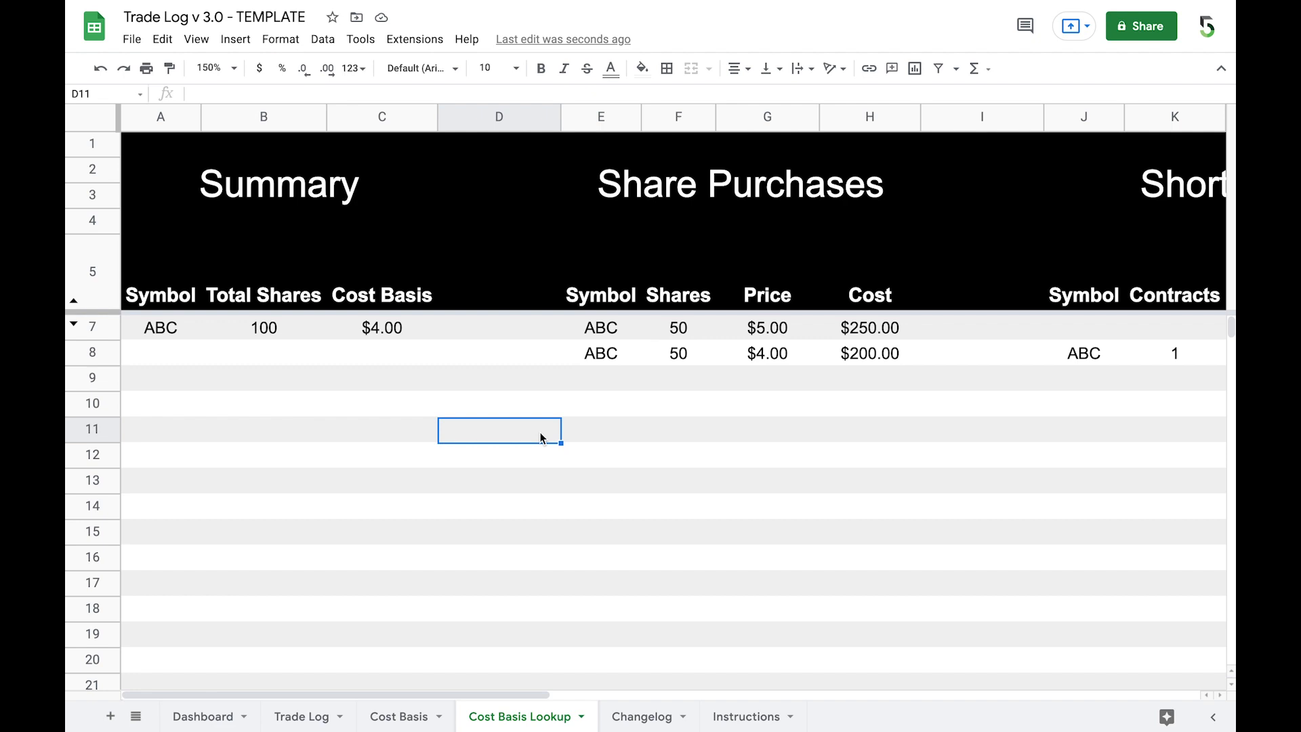
scroll(540, 437, right, 1)
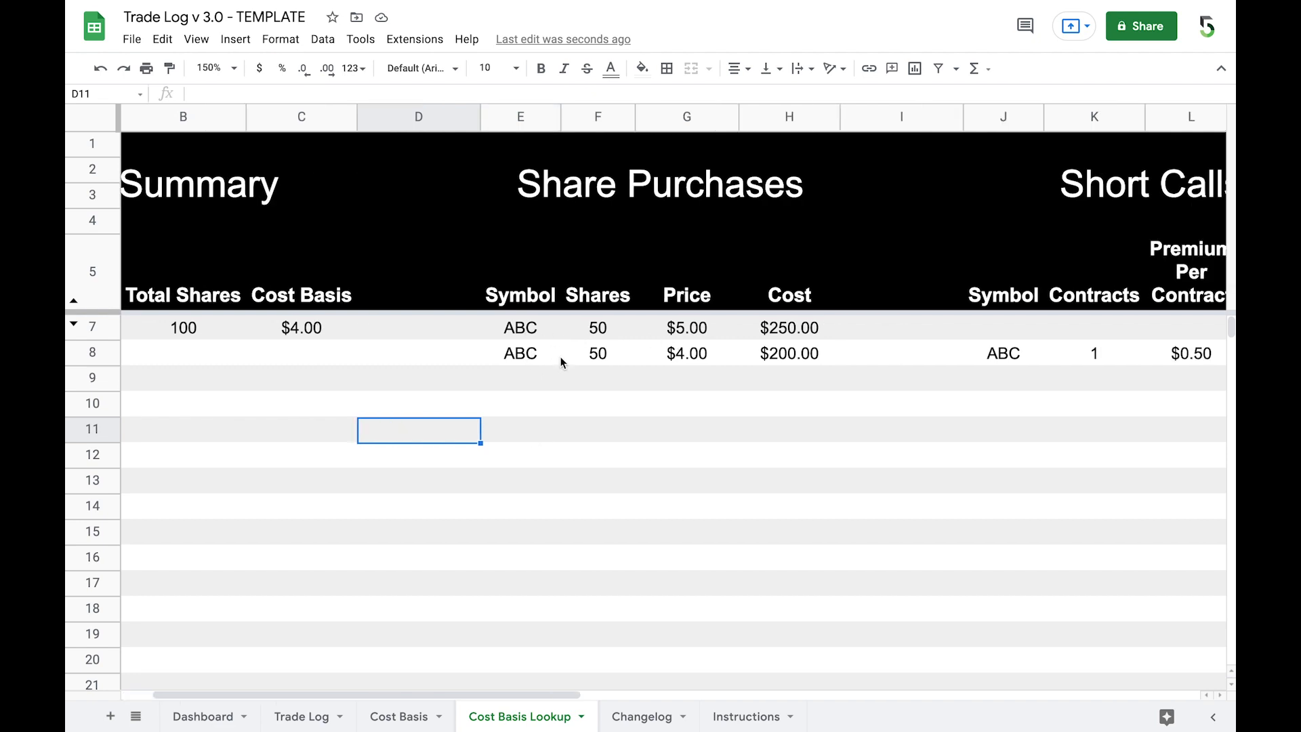
scroll(561, 363, right, 3)
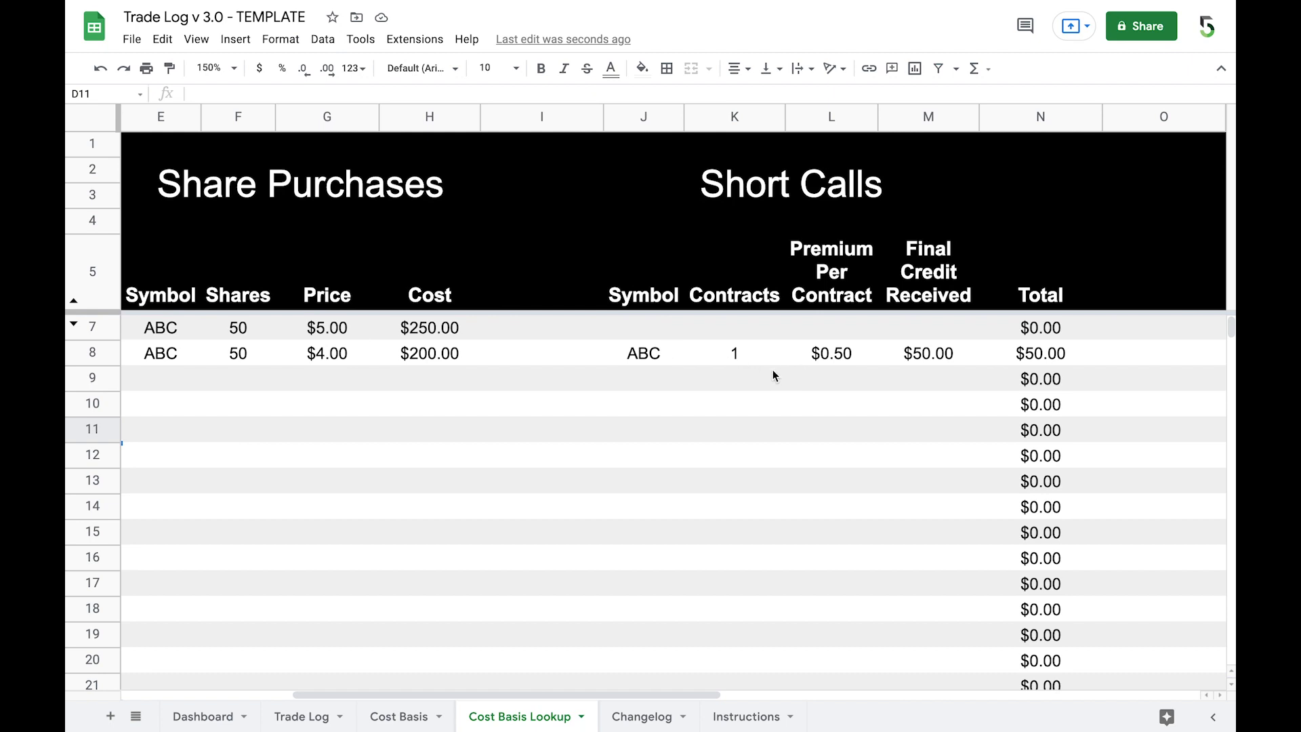
scroll(690, 391, left, 3)
scroll(691, 391, left, 1)
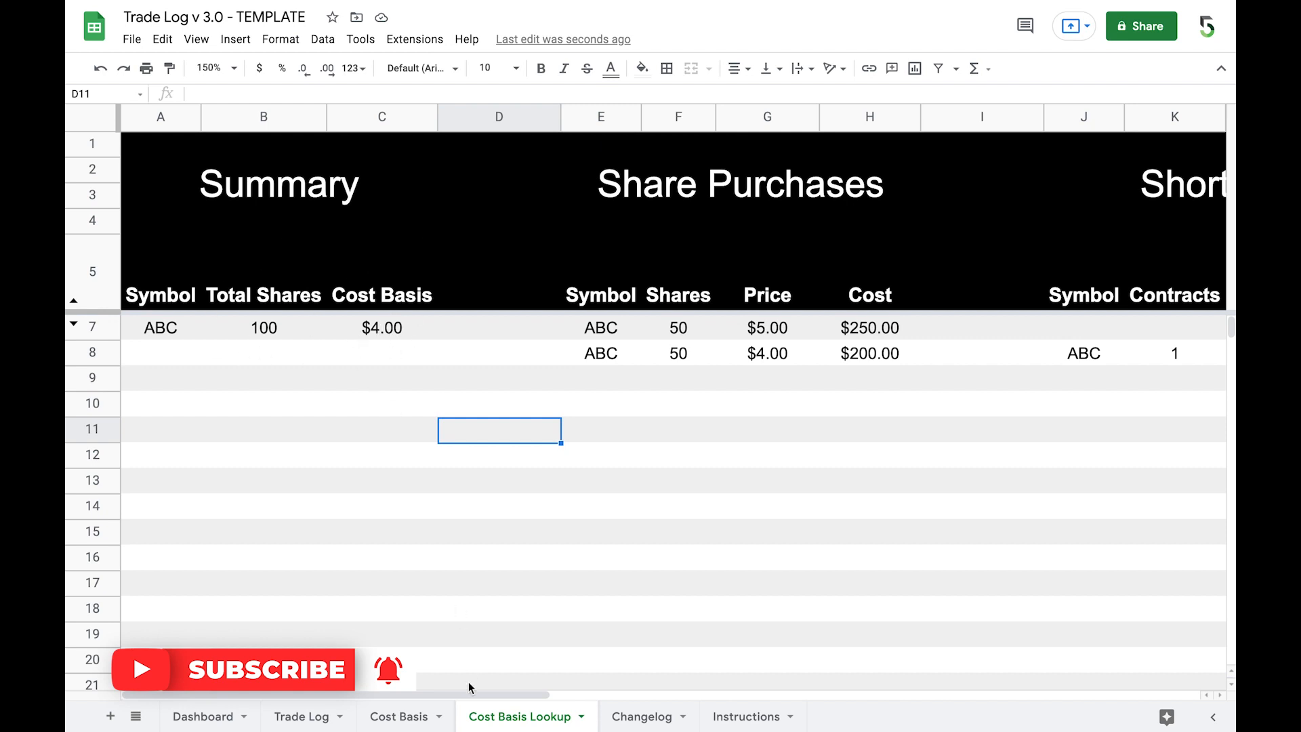
Step: Compare ABC's entry on the Cost Basis sheet with the profit and cost basis columns of the Trade Log sheet
click(401, 720)
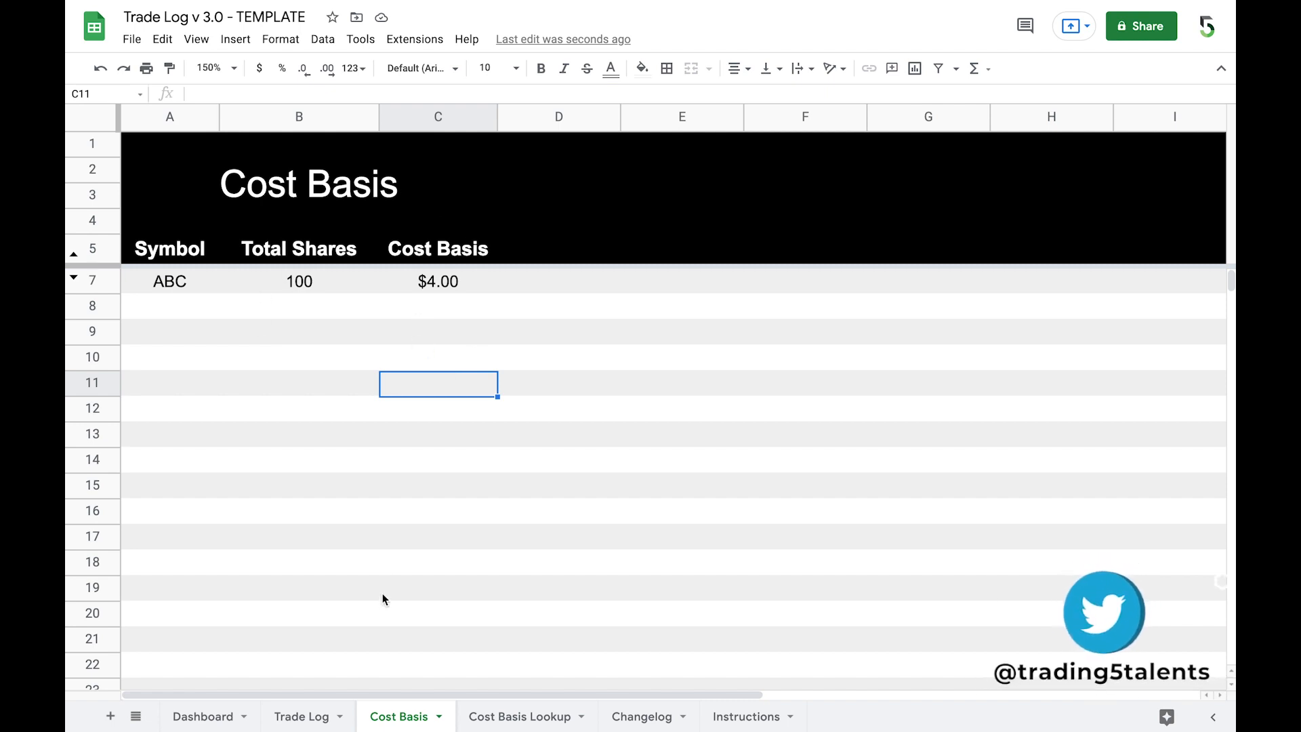
click(302, 720)
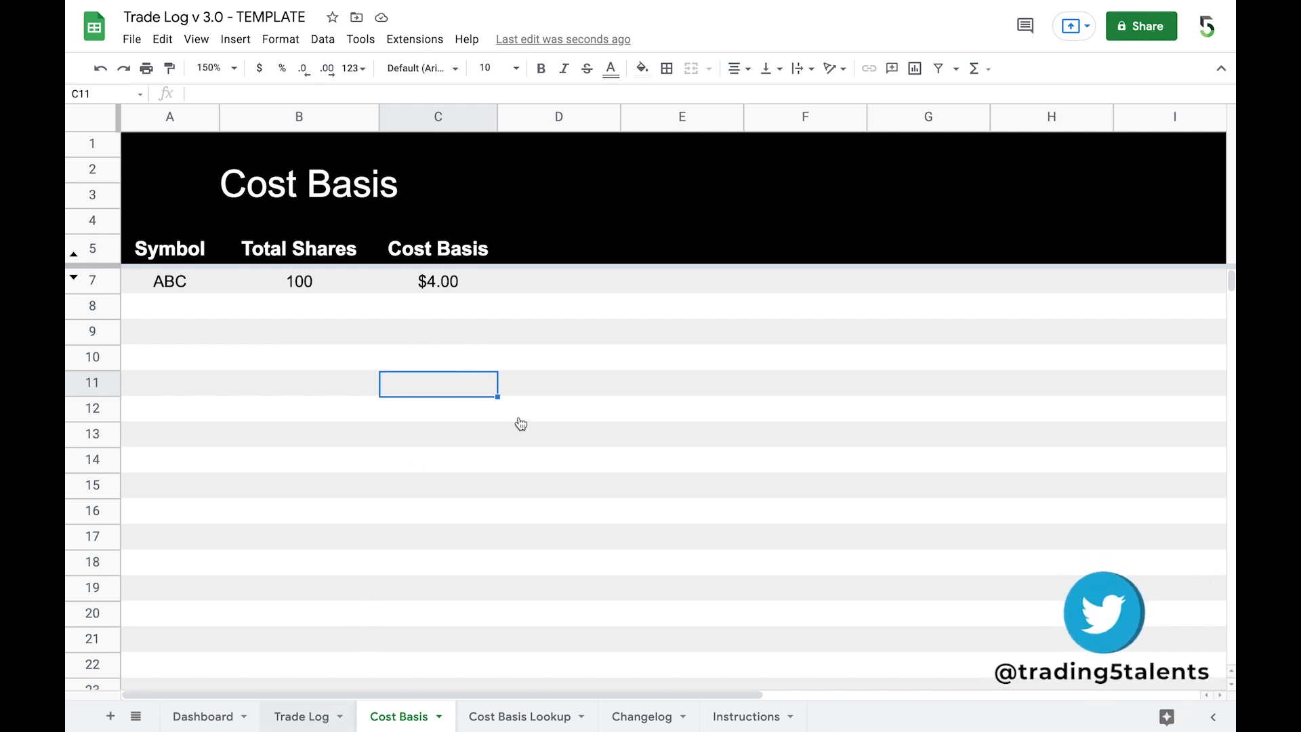
scroll(519, 418, right, 10)
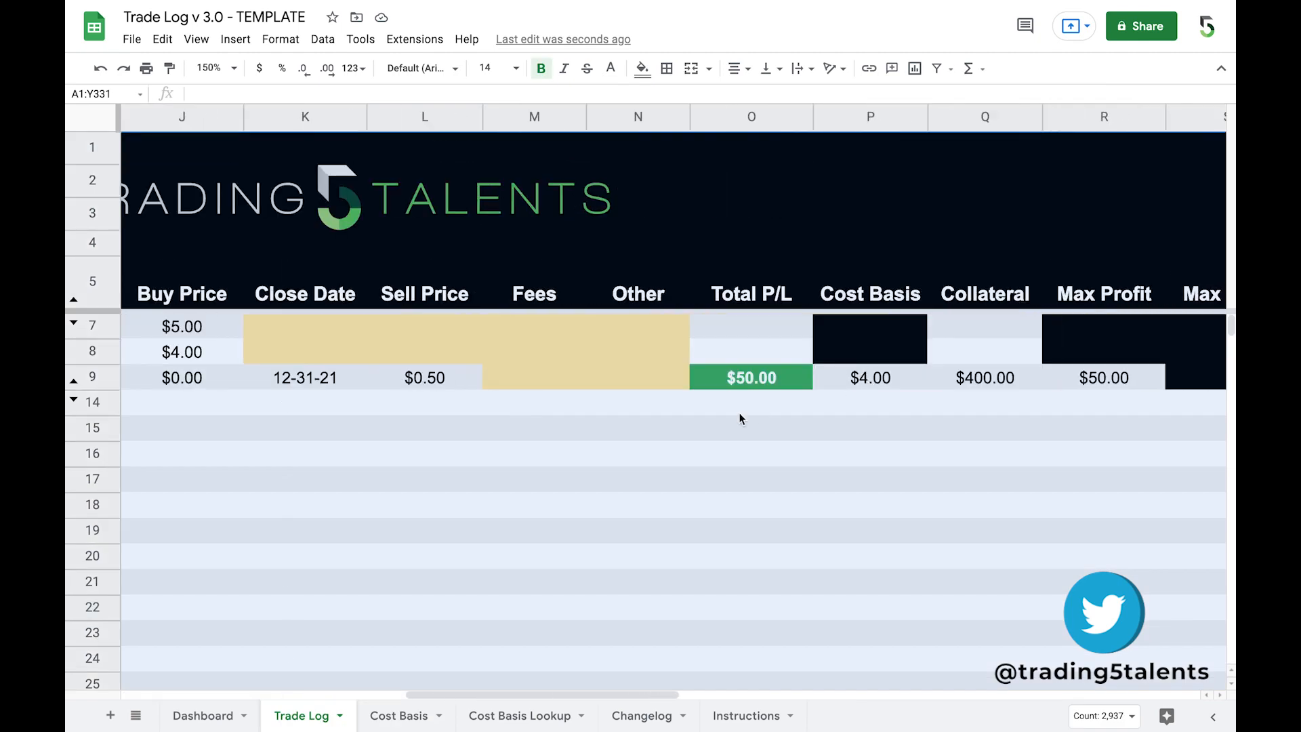
click(650, 447)
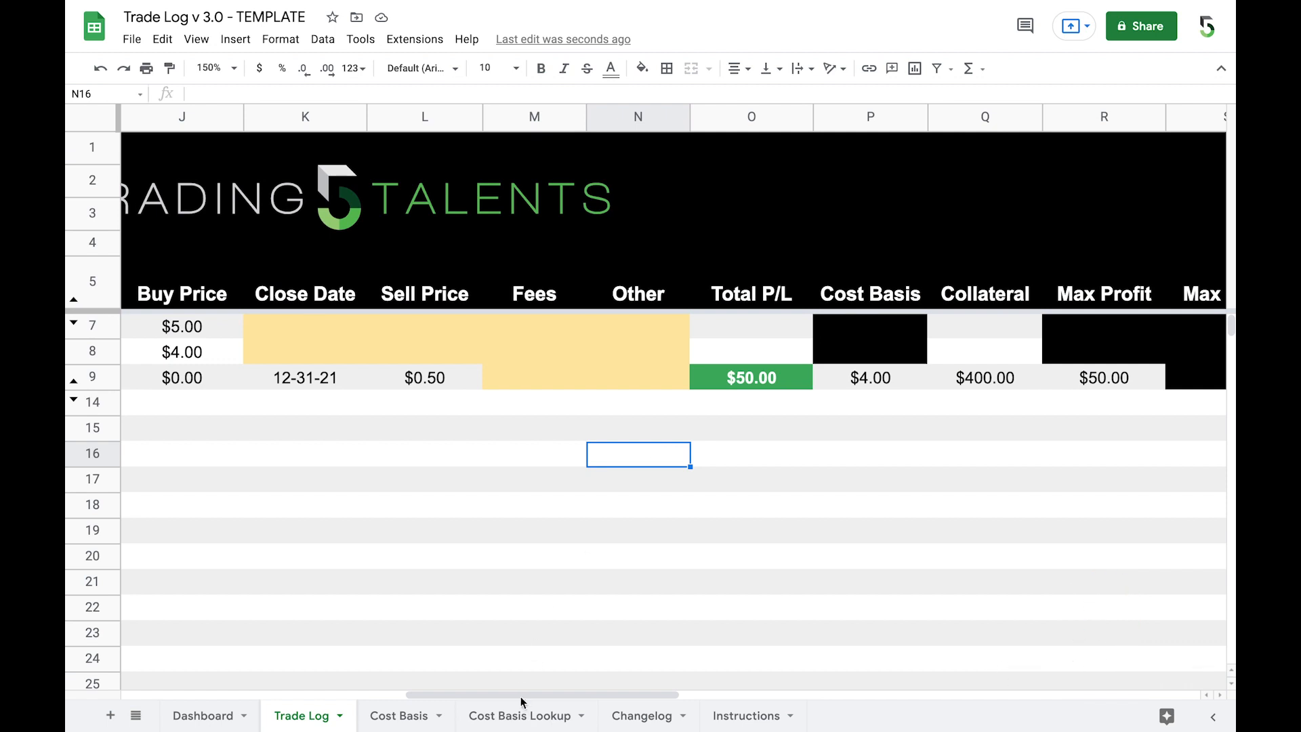
Step: Hide the Cost Basis Lookup sheet again
click(581, 717)
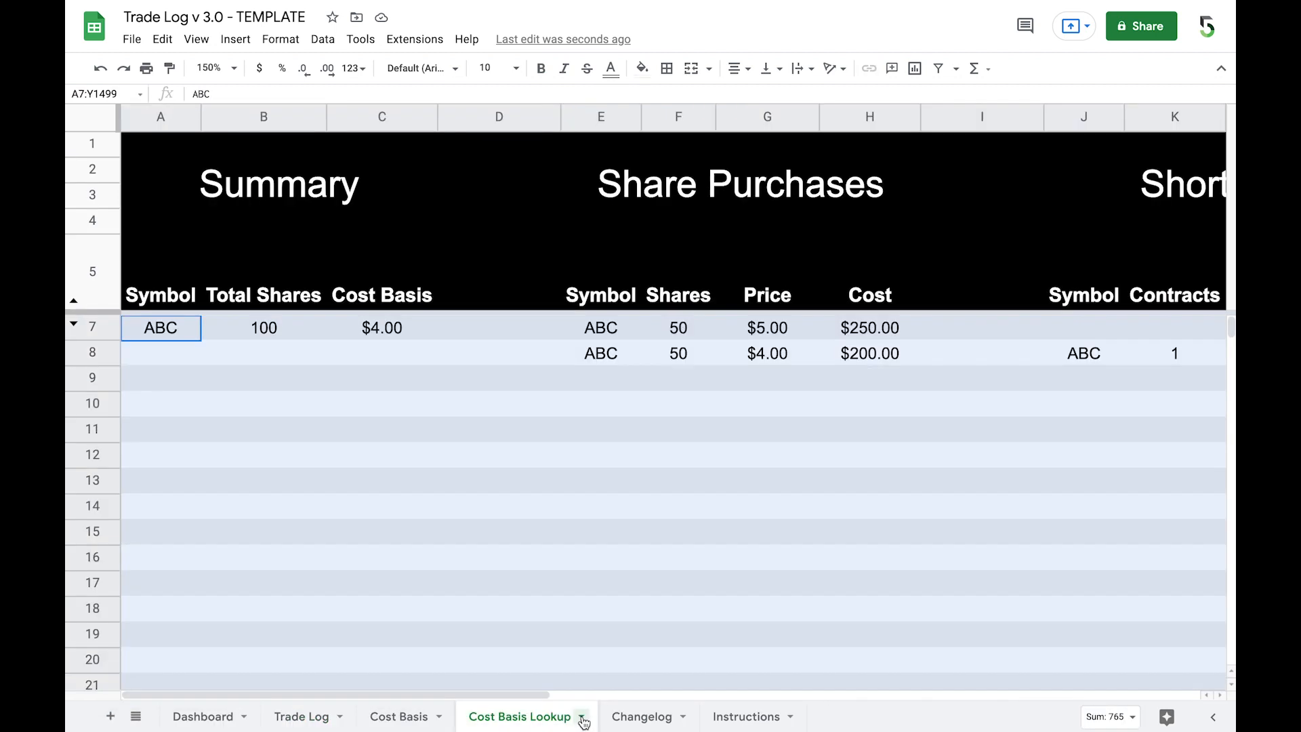
click(582, 718)
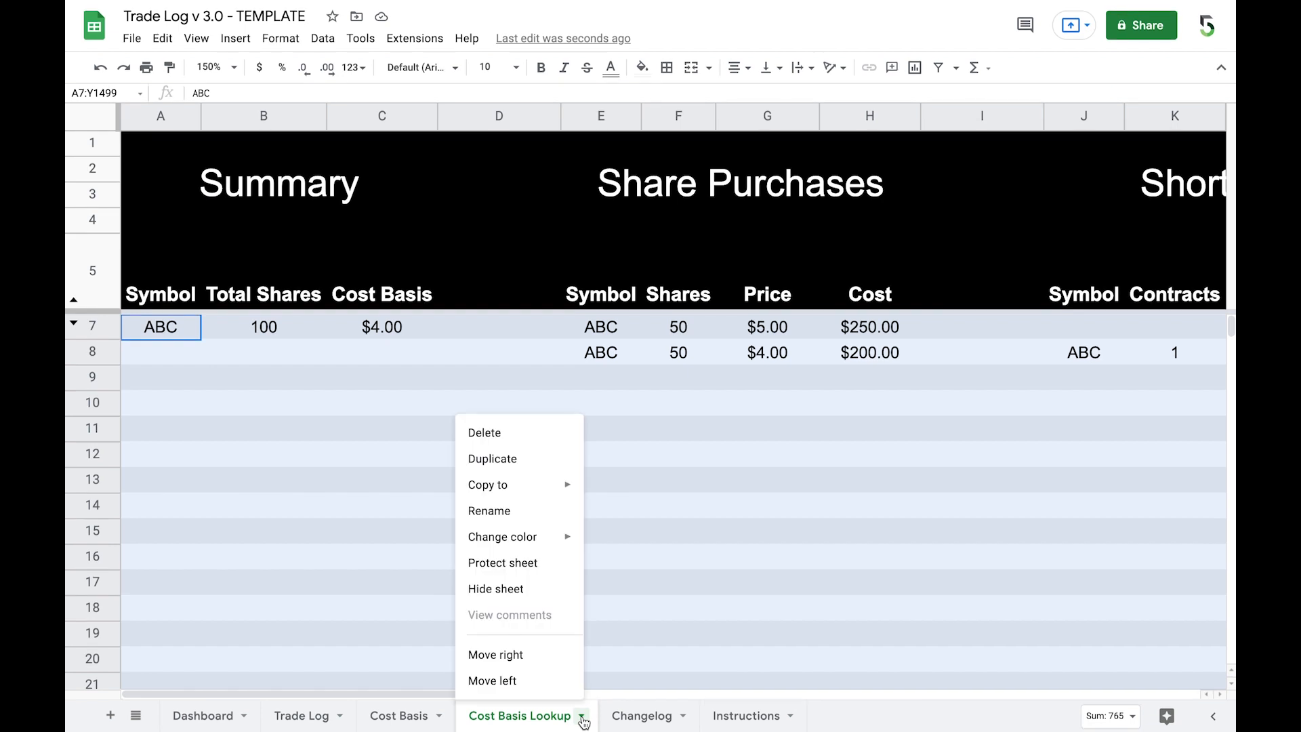
click(523, 588)
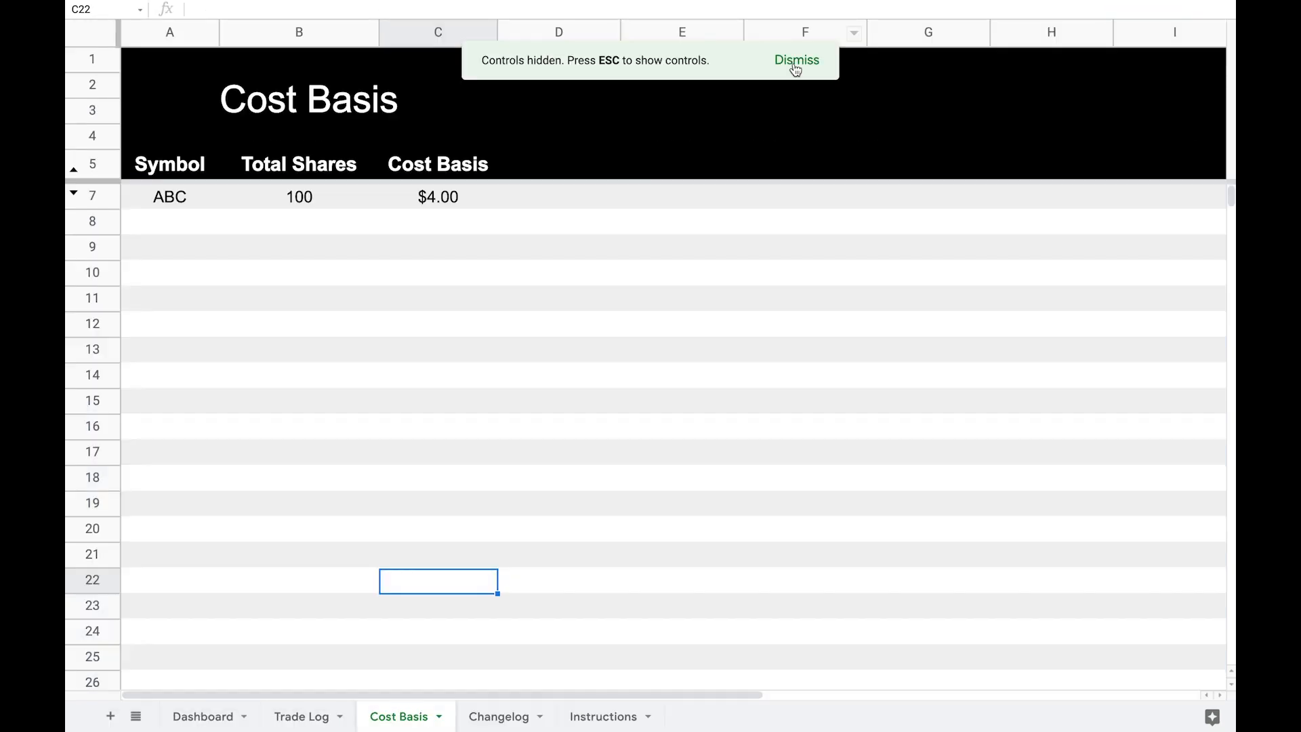
click(796, 62)
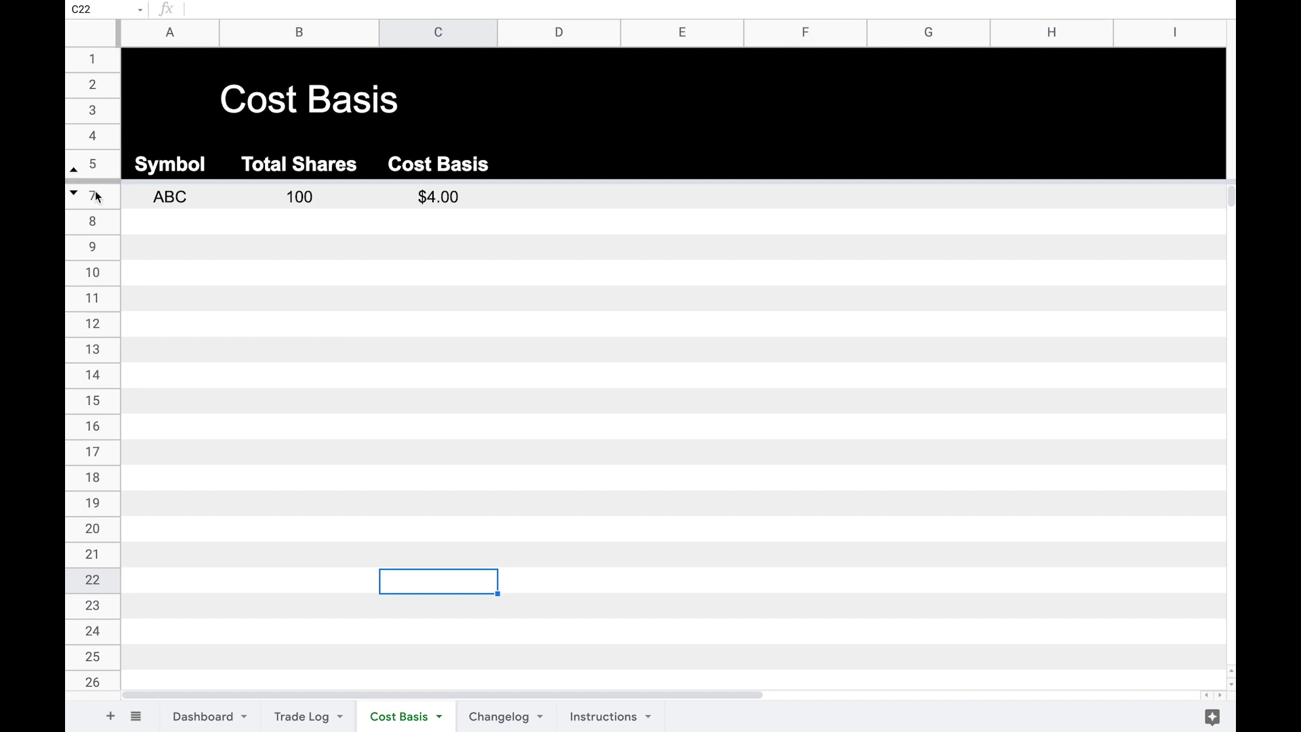
Step: On the Trade Log sheet, add a Short Call row for ABC with a $5.00 strike and option quantity 1
click(302, 719)
click(471, 482)
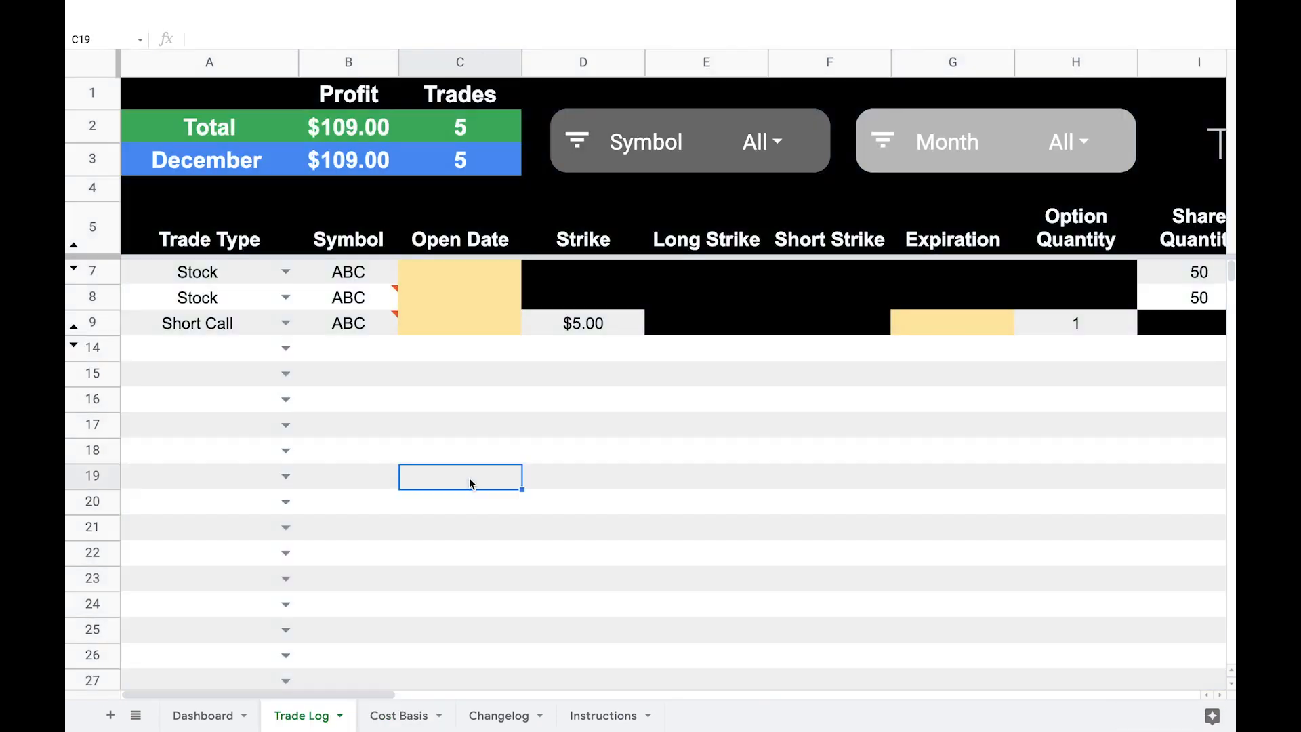
scroll(469, 477, right, 10)
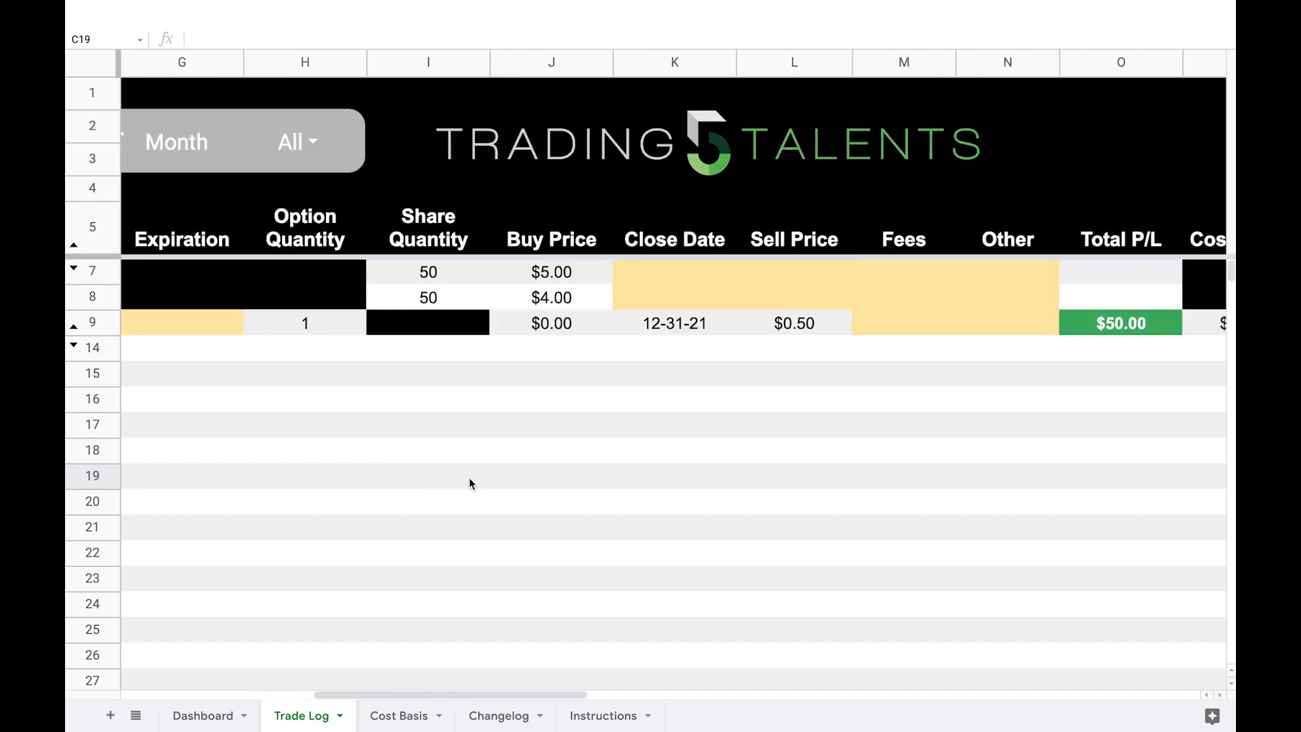
scroll(468, 483, right, 1)
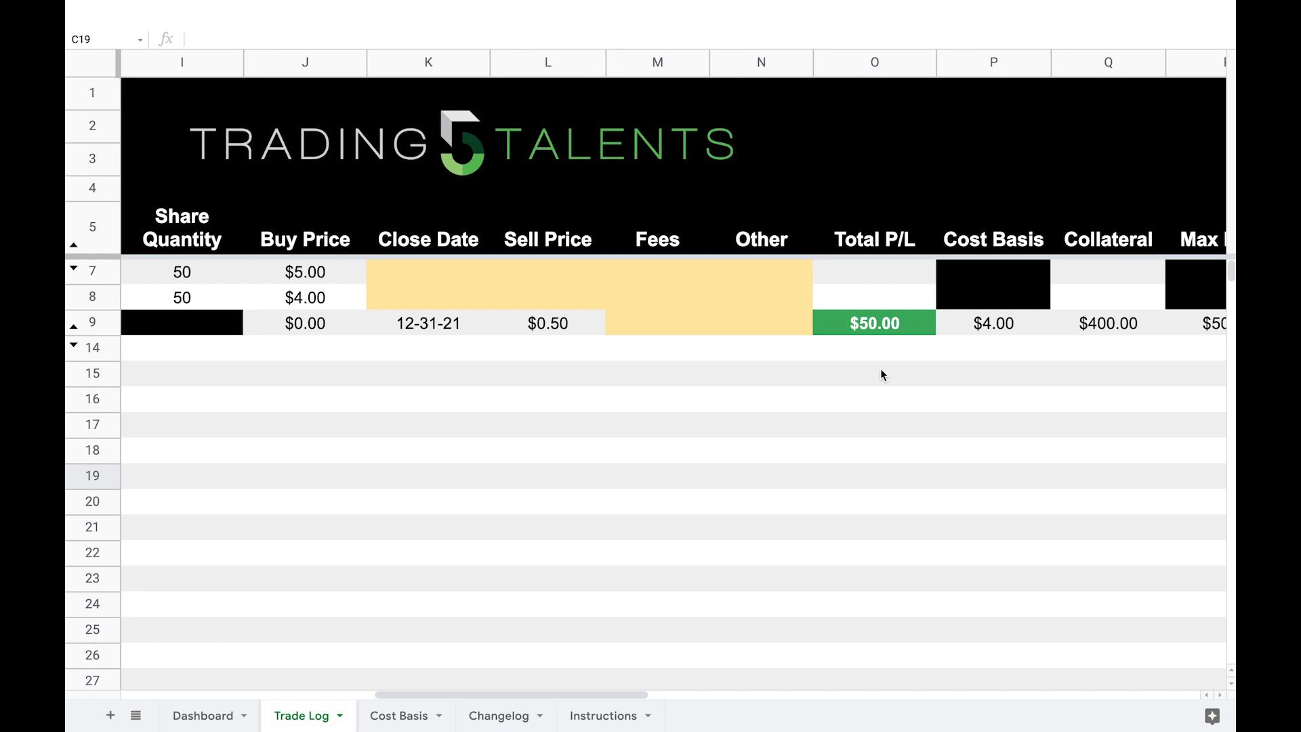
scroll(493, 368, left, 11)
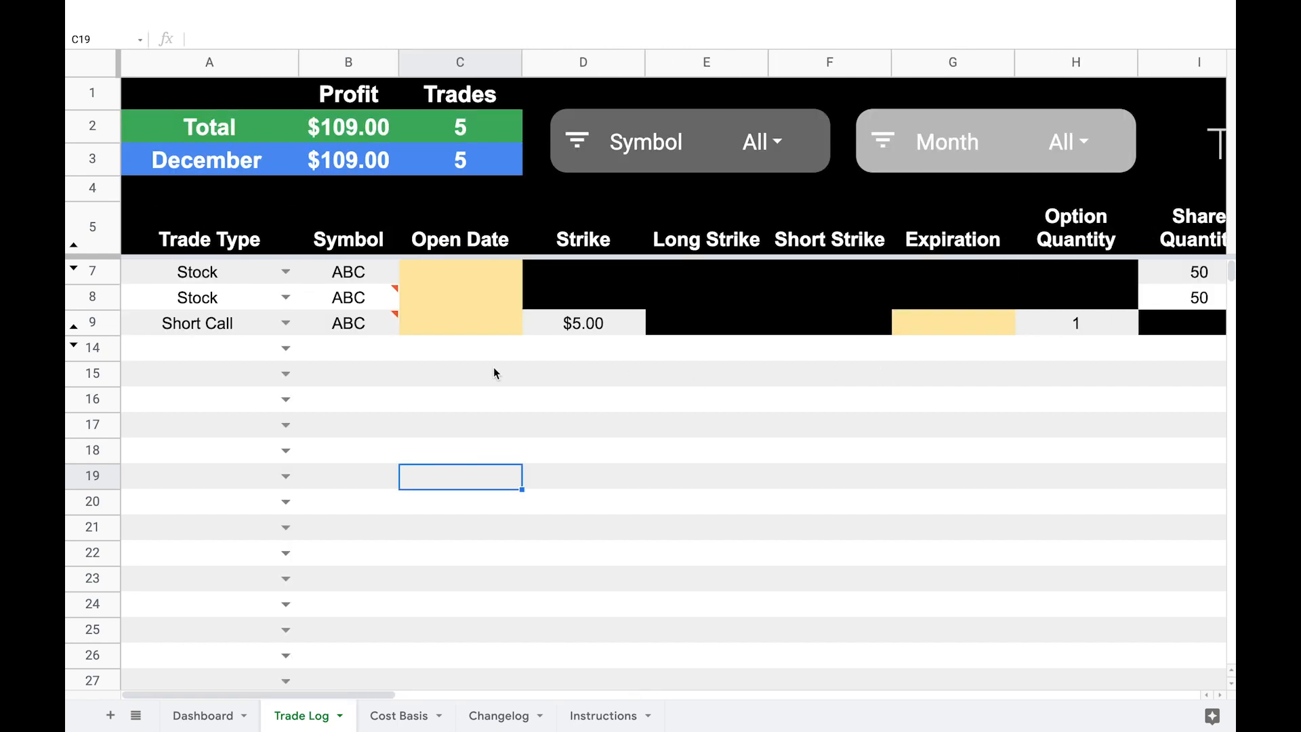
click(285, 347)
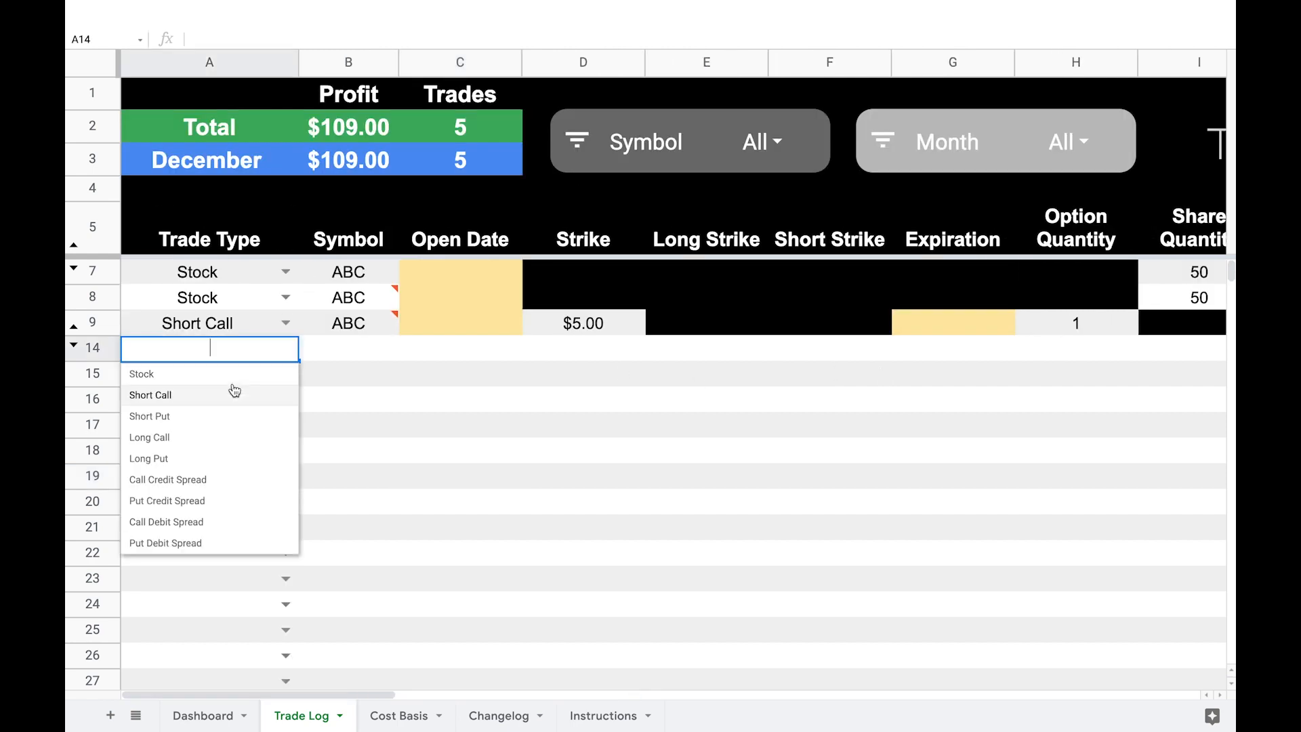
key(Tab)
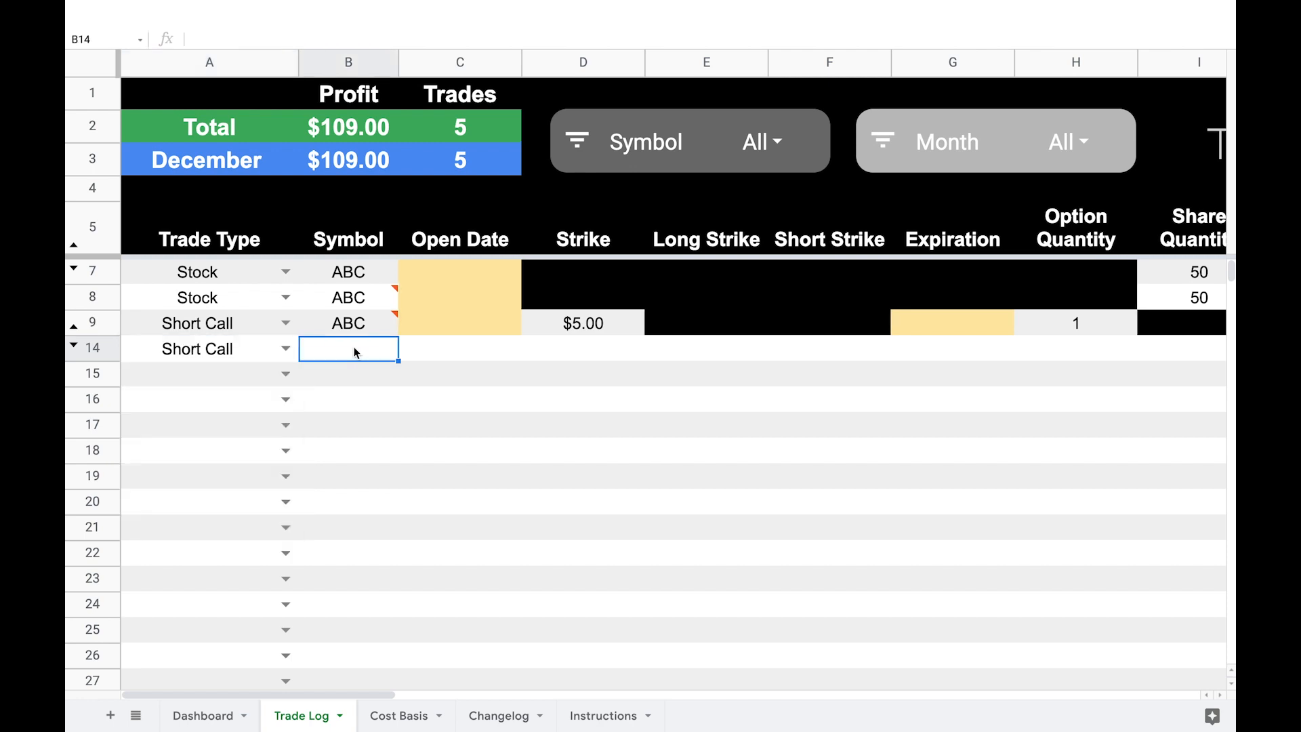
text(1)
key(Tab)
Step: Complete the new short call row with a $0.50 sell price, close date 1/3/22 and $0.00 buy price
key(Tab)
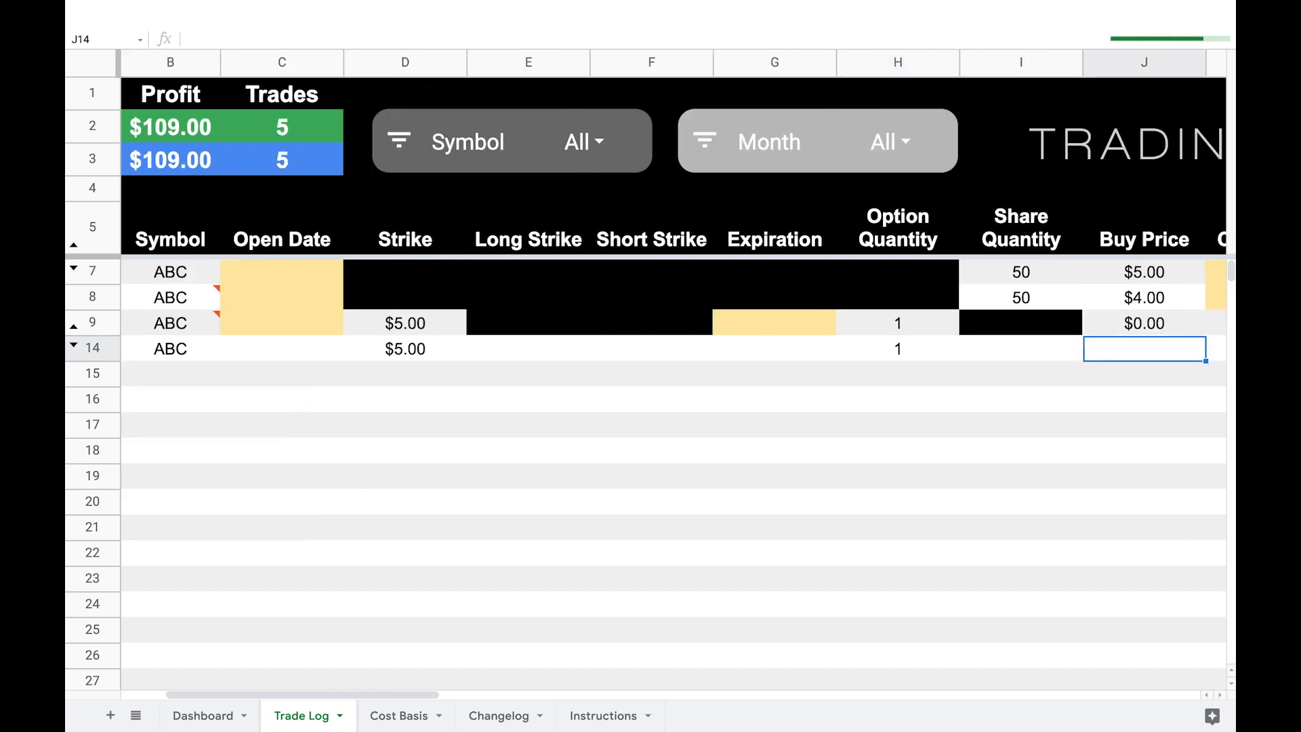
key(Tab)
key(Tab)
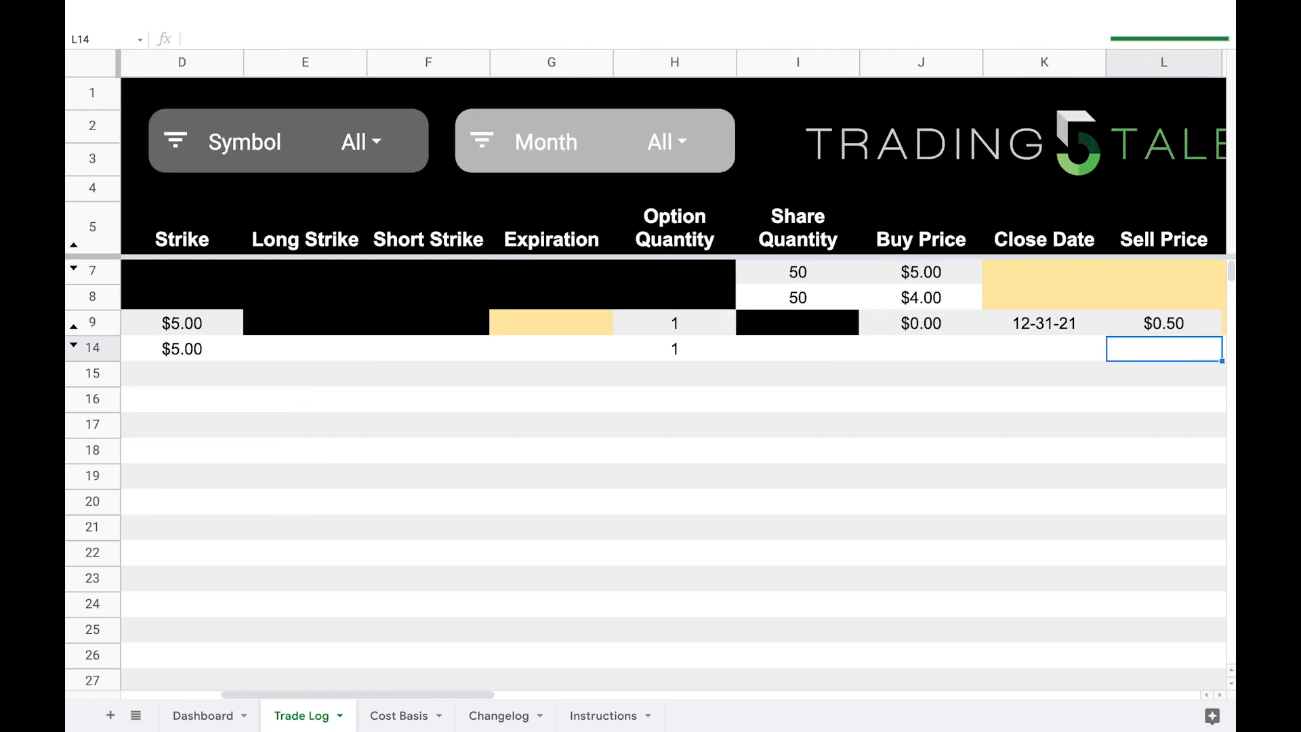
text(.5)
key(Left)
text(1.3)
key(Left)
text(0)
key(Return)
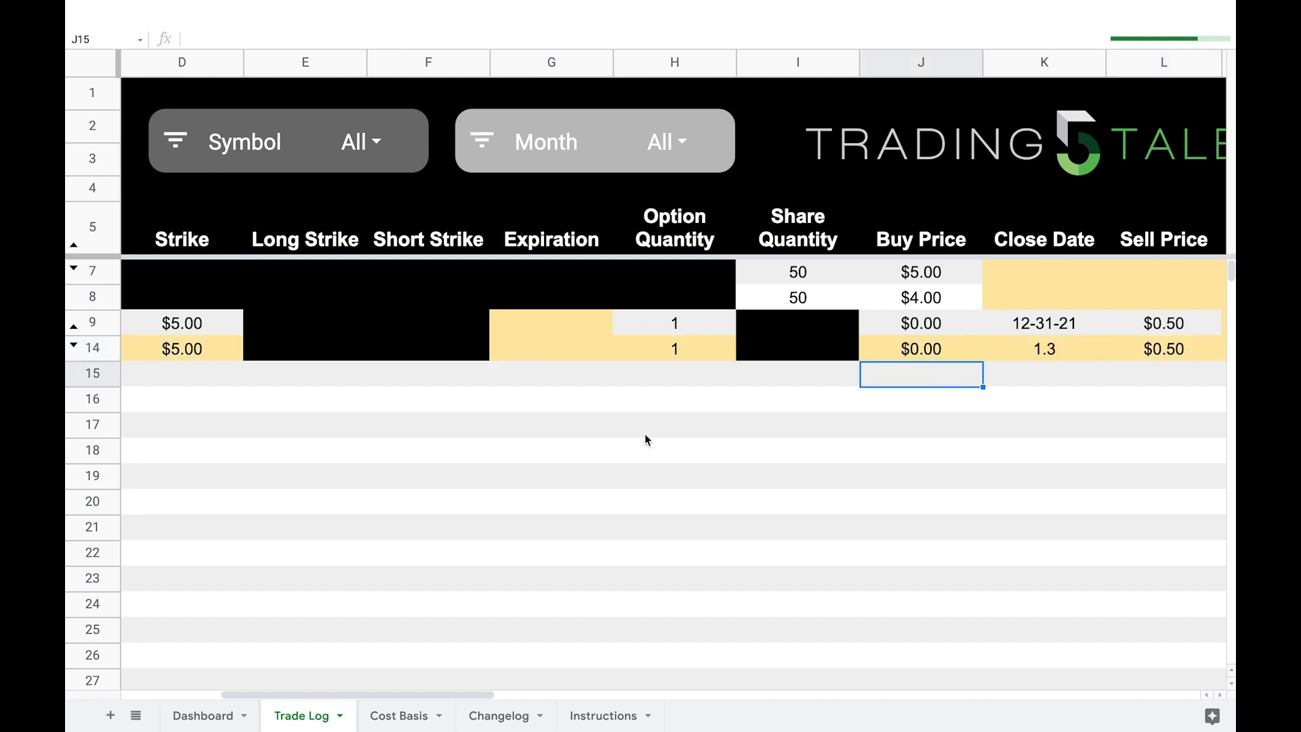
click(984, 382)
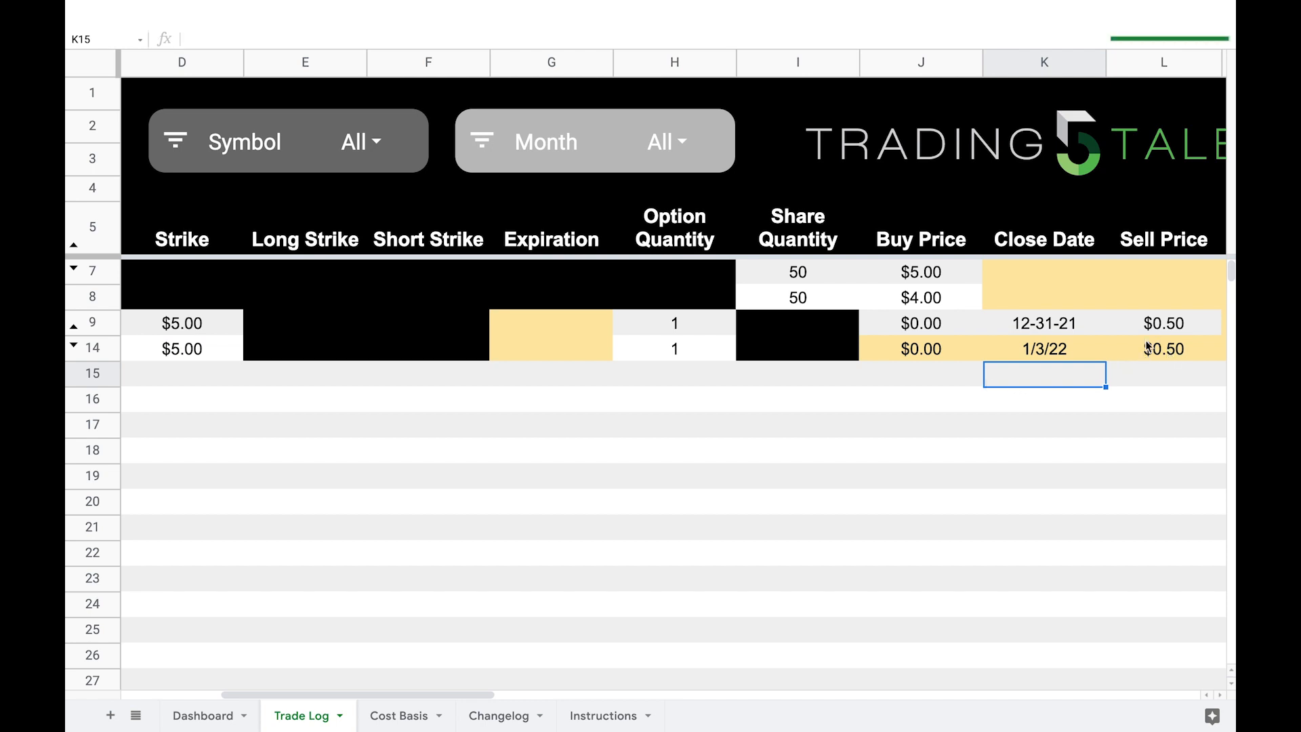
Step: Compare the two ABC short call rows across the Total P/L, Cost Basis, Collateral, Max Profit and return columns
scroll(1063, 407, right, 5)
scroll(1063, 412, right, 2)
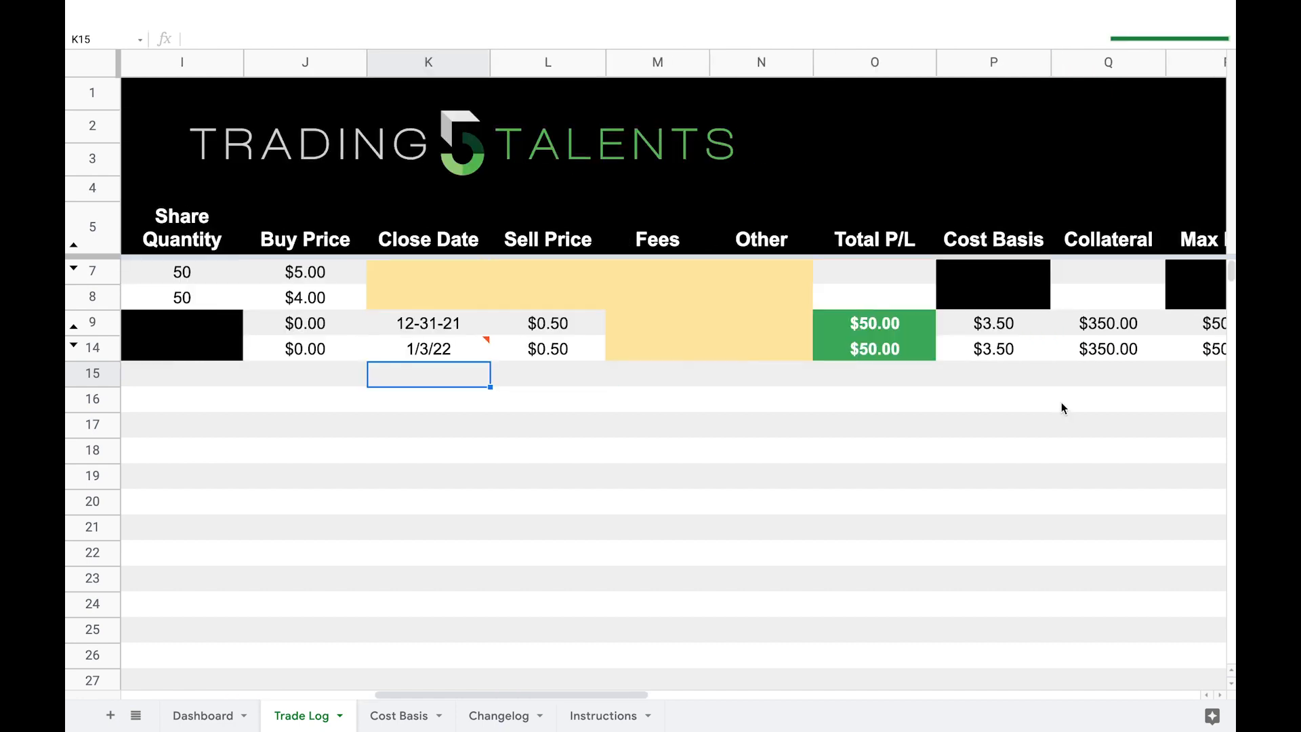
click(1009, 357)
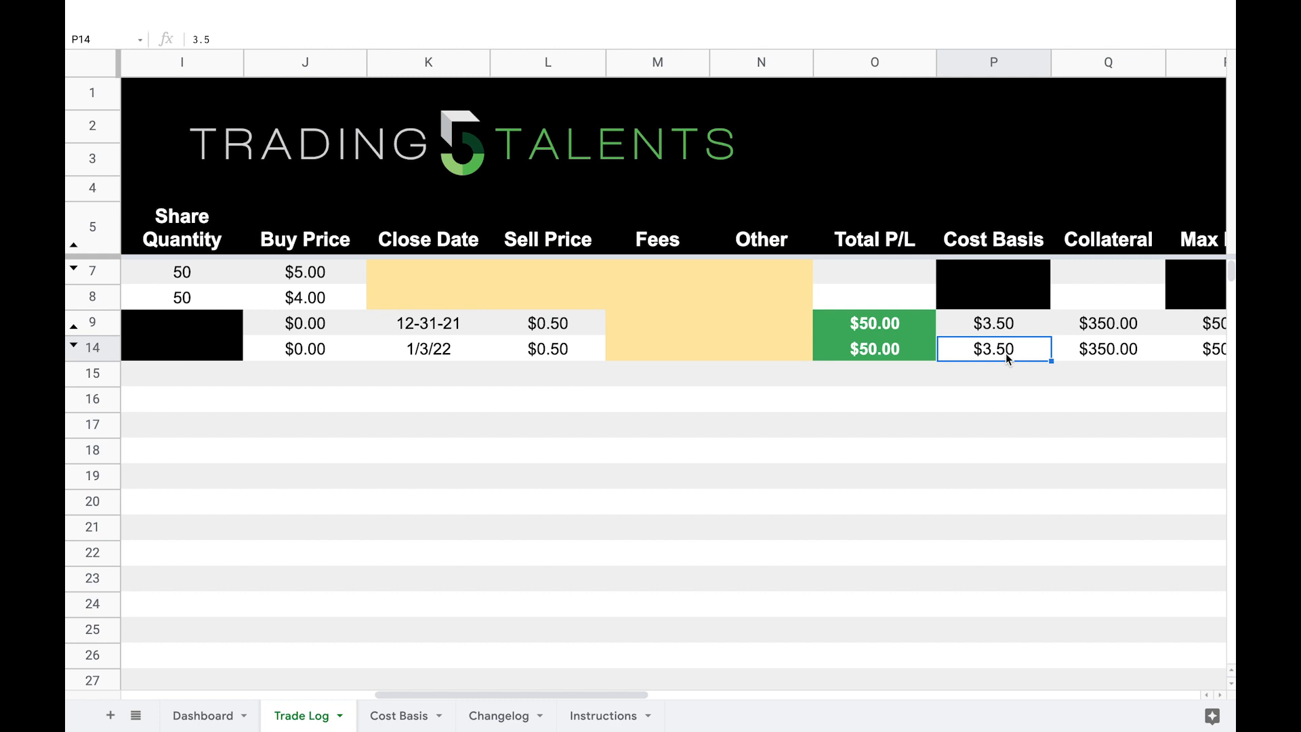
click(998, 329)
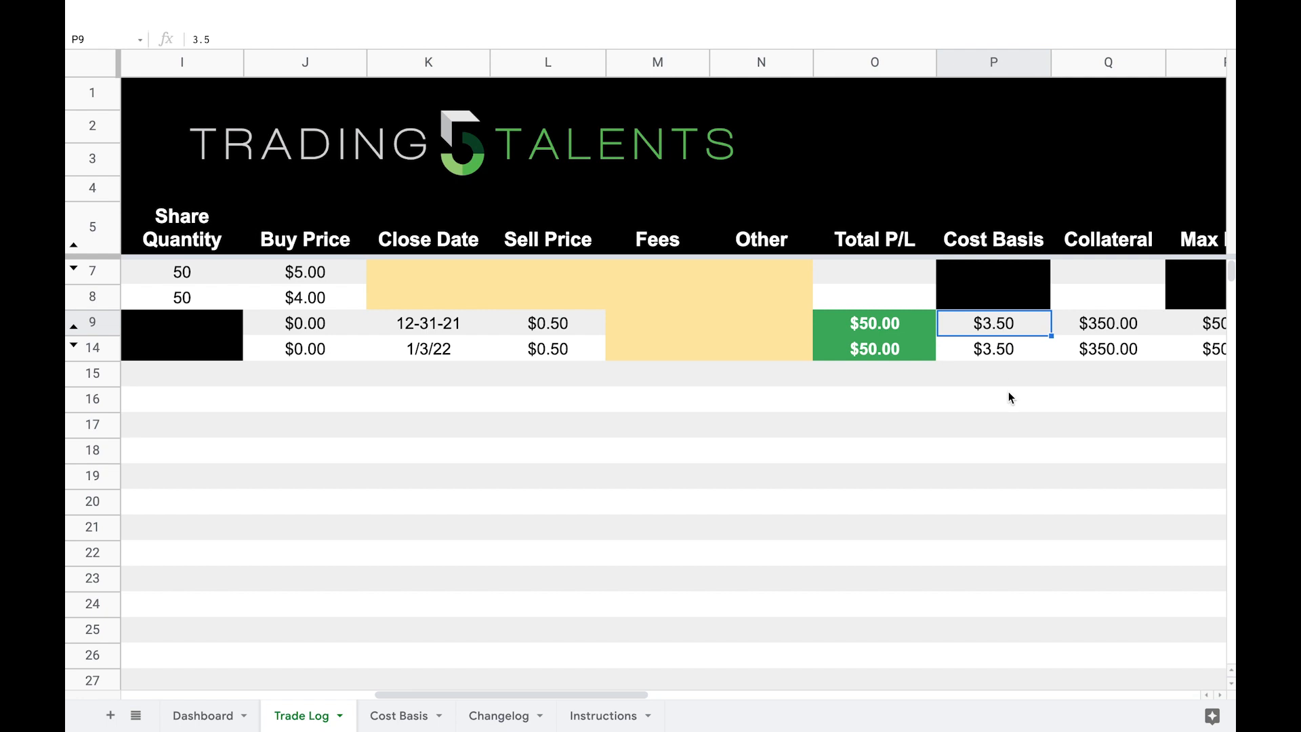
scroll(1010, 398, right, 5)
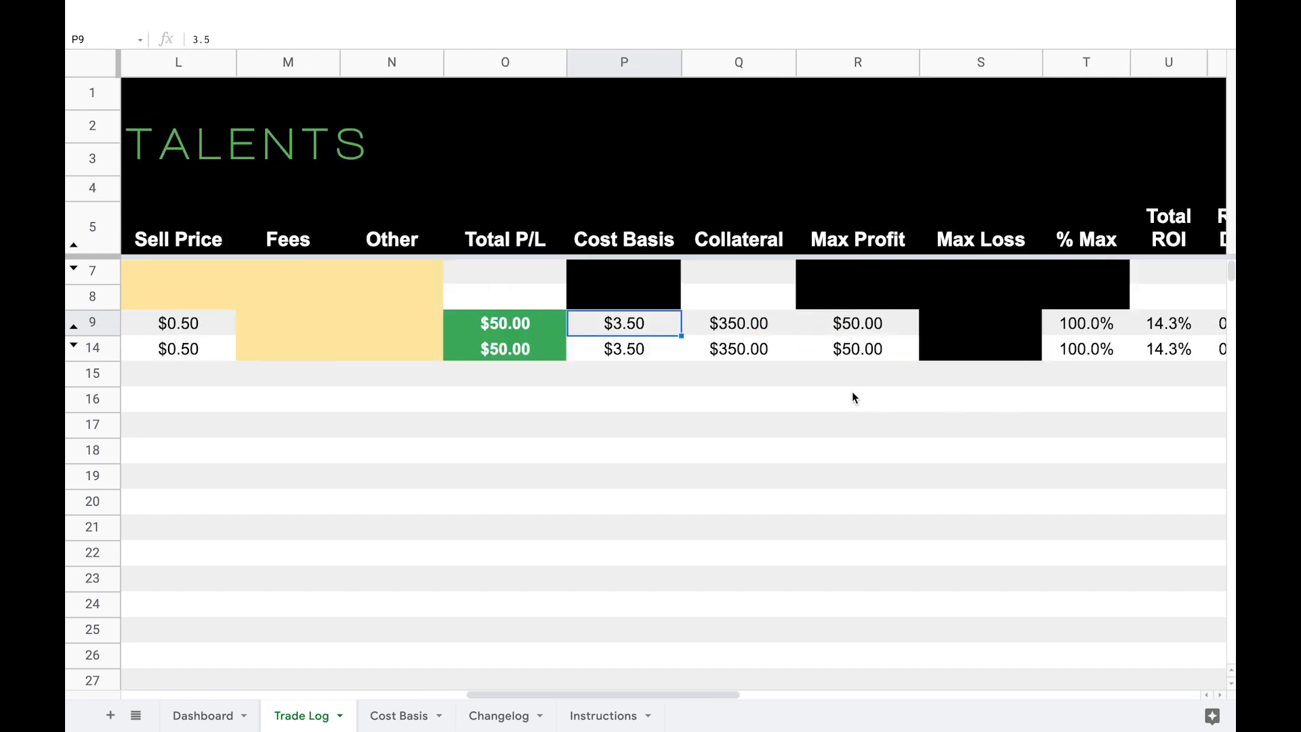
scroll(823, 398, right, 2)
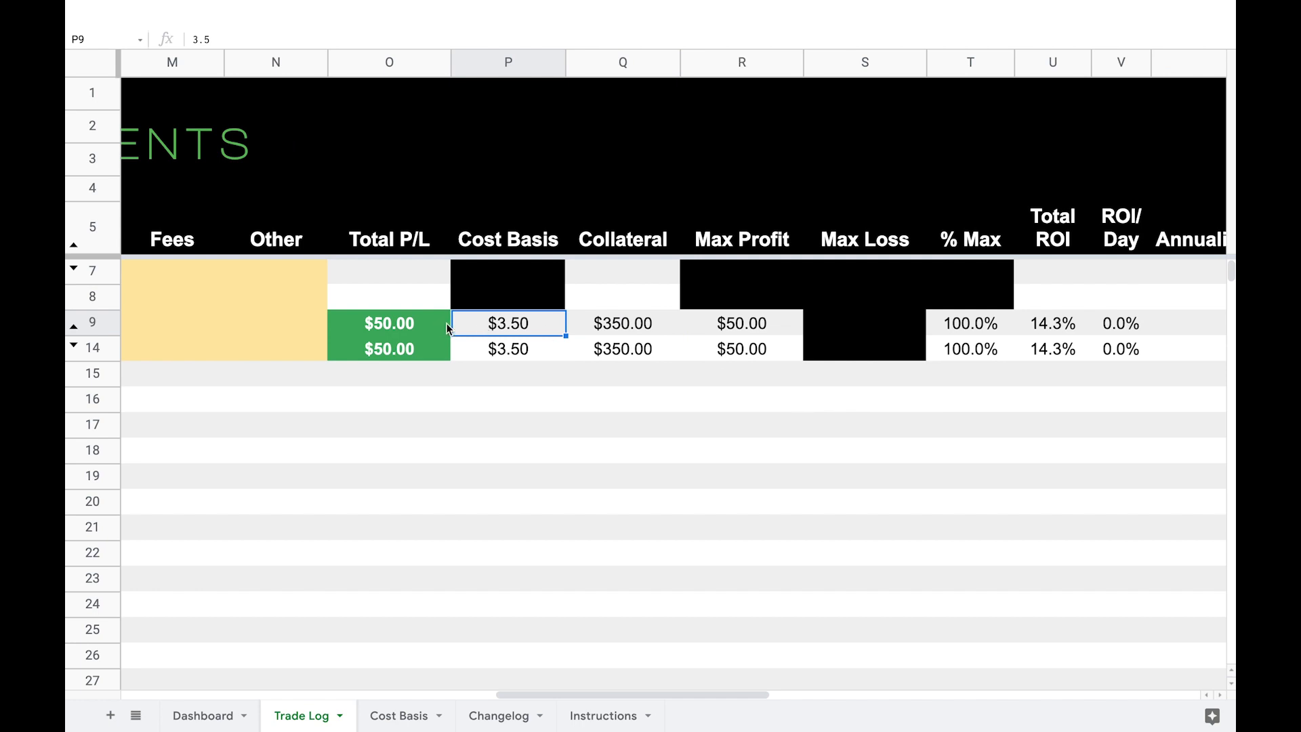
scroll(596, 337, right, 1)
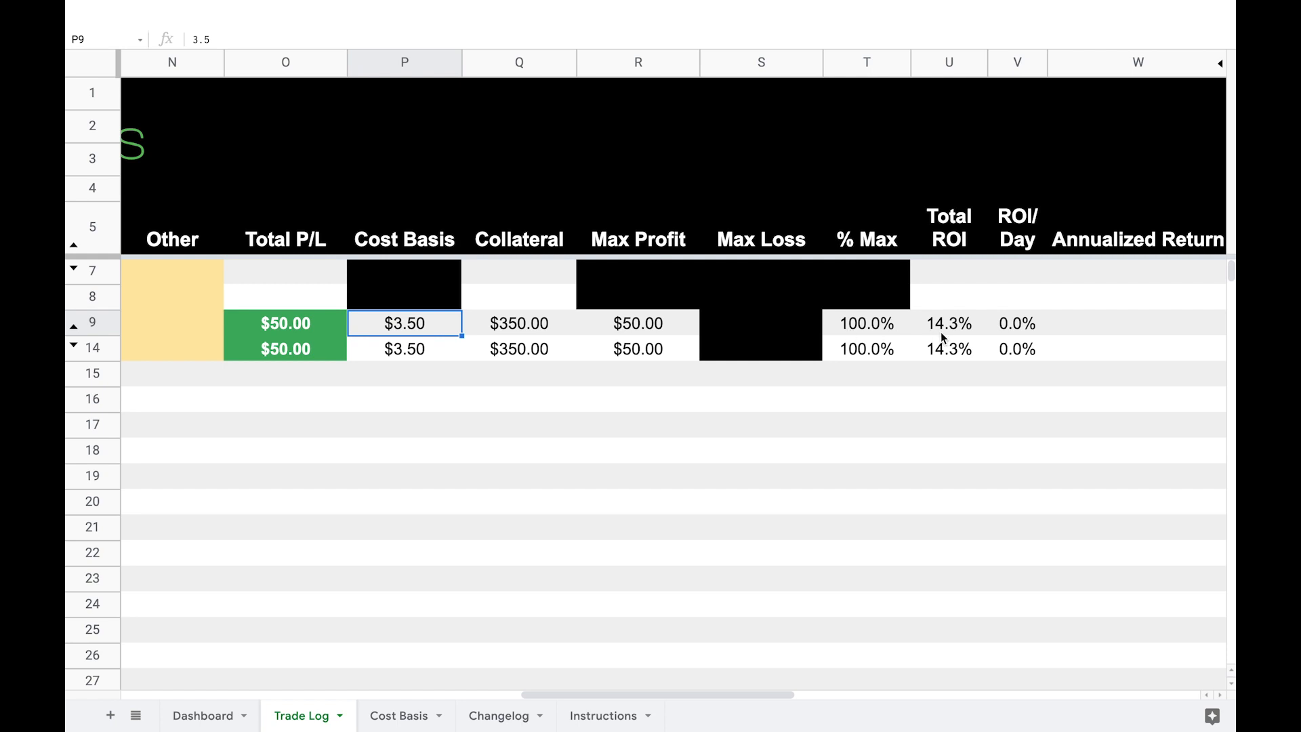
scroll(1014, 360, right, 2)
scroll(1015, 360, left, 3)
click(503, 350)
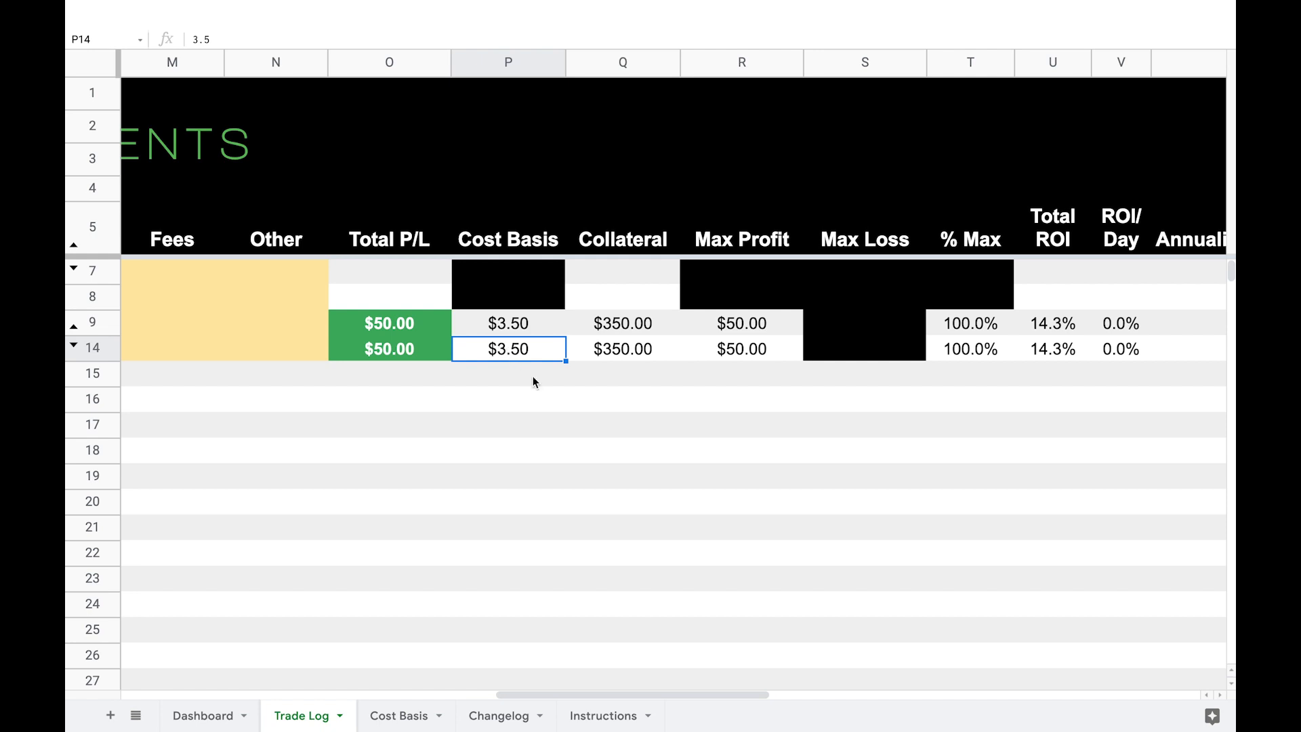
scroll(532, 377, left, 10)
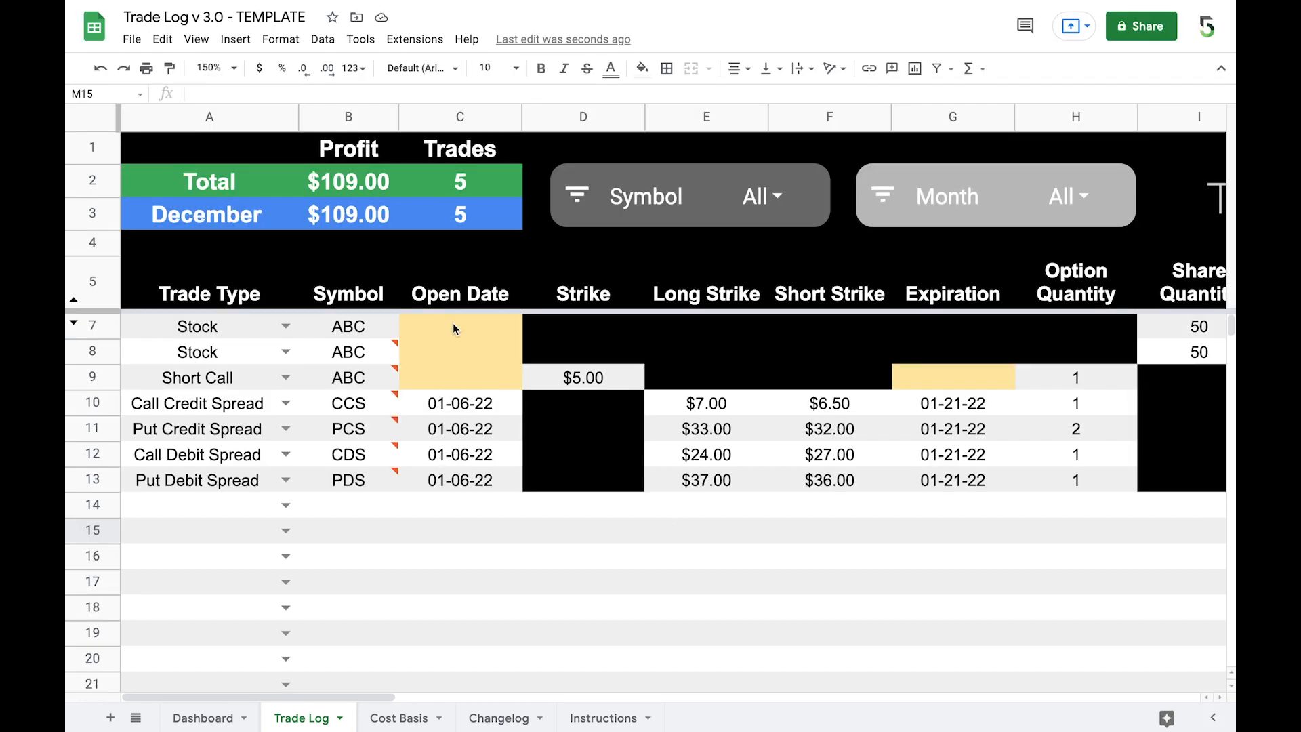
Step: Locate the option for making a copy of the Trade Log v 3.0 template workbook
click(132, 38)
click(163, 38)
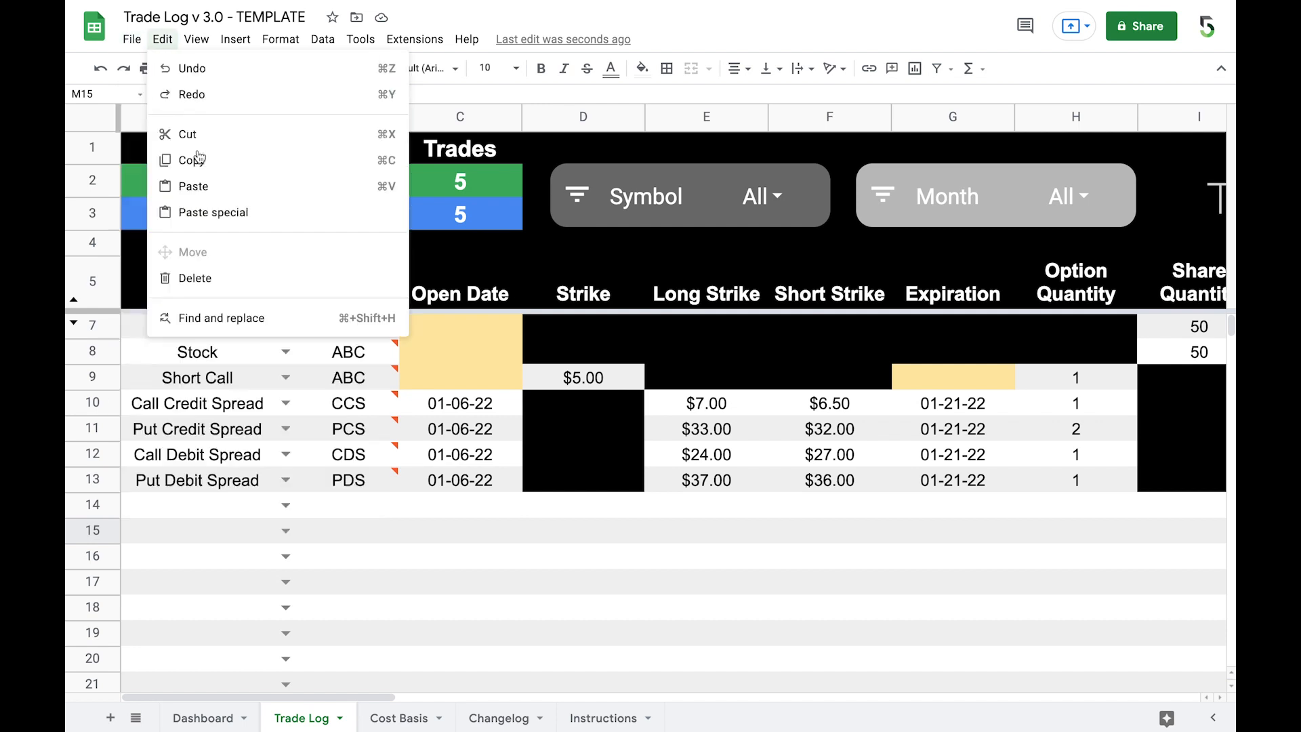
mouse_move(131, 38)
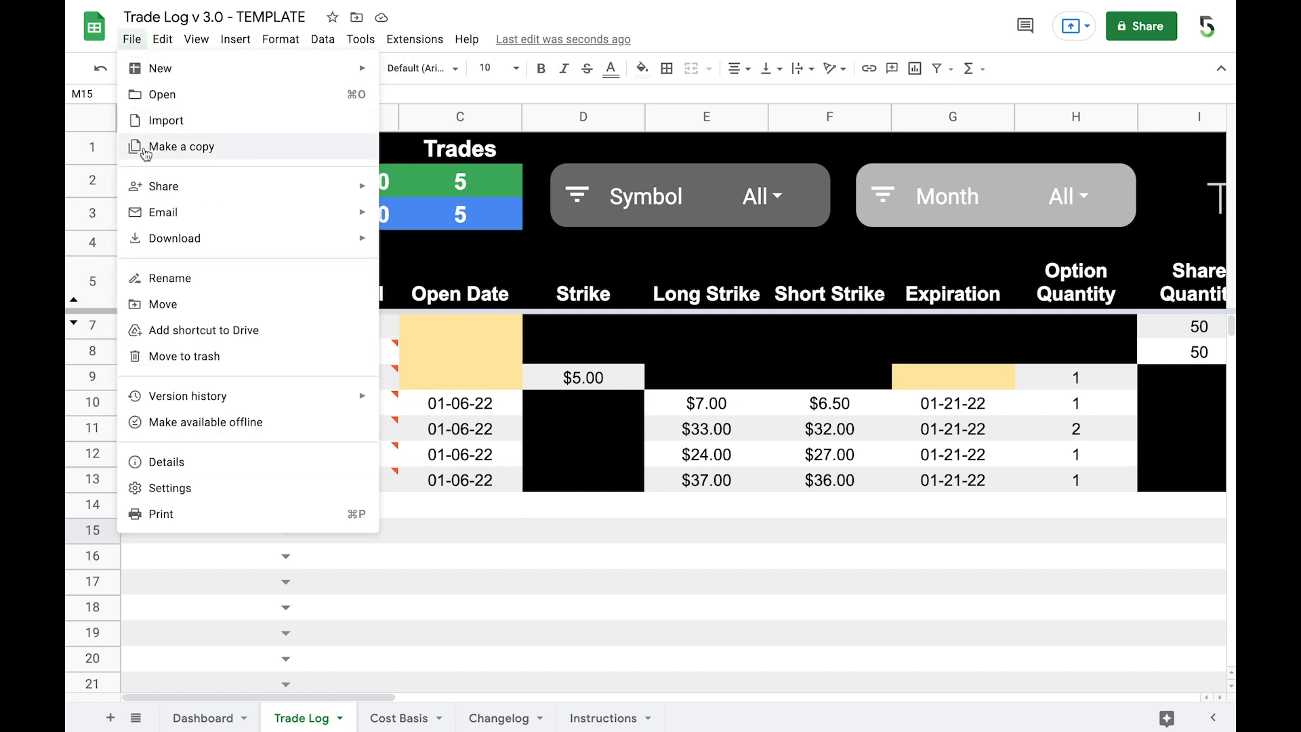
click(569, 629)
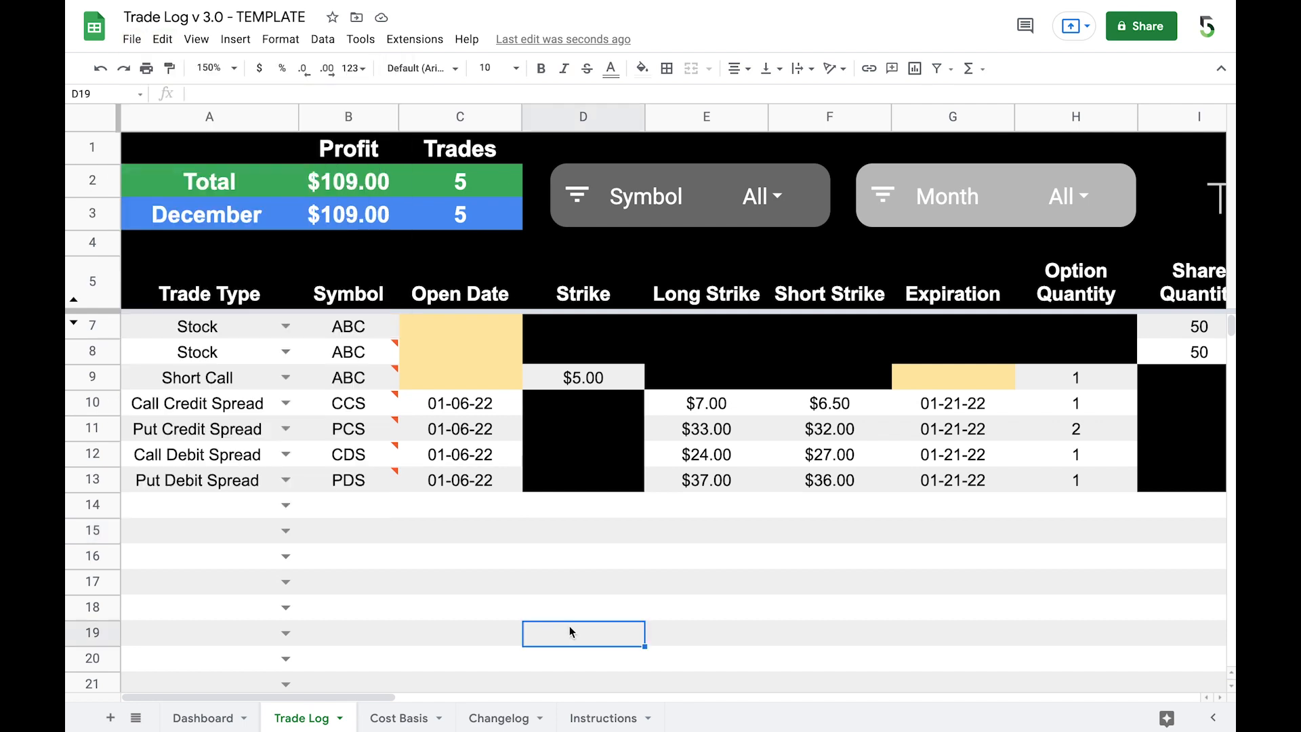